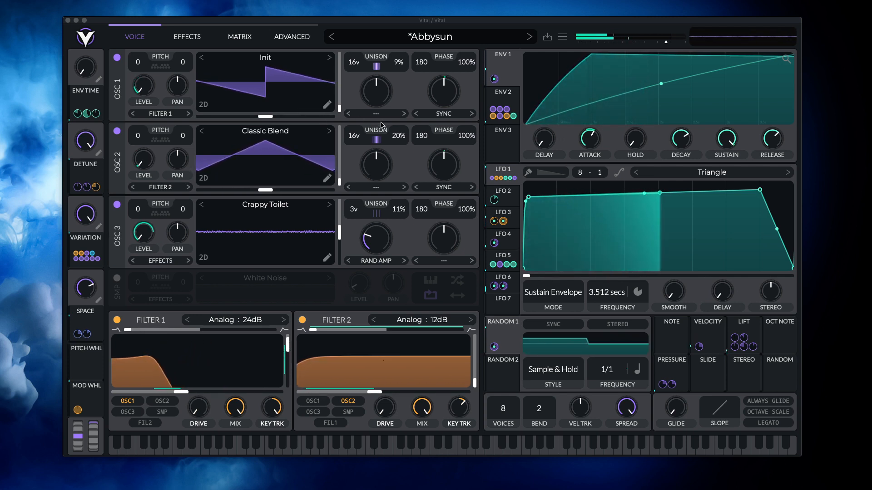
# - Initialize the preset to start from a blank patch and lower the master output volume
pyautogui.click(332, 37)
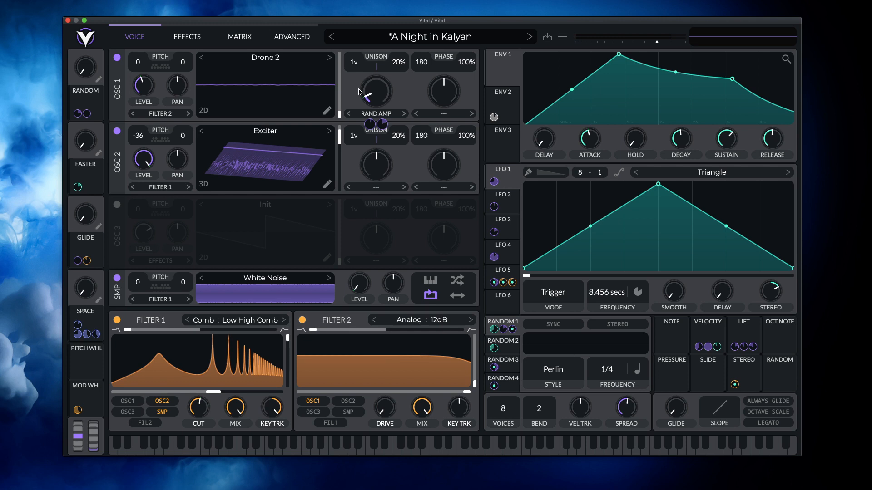
pyautogui.click(563, 38)
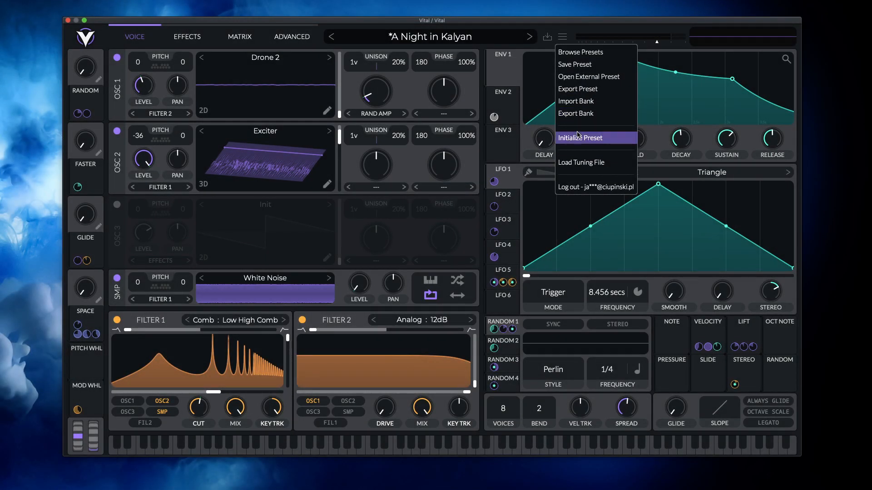
pyautogui.click(579, 137)
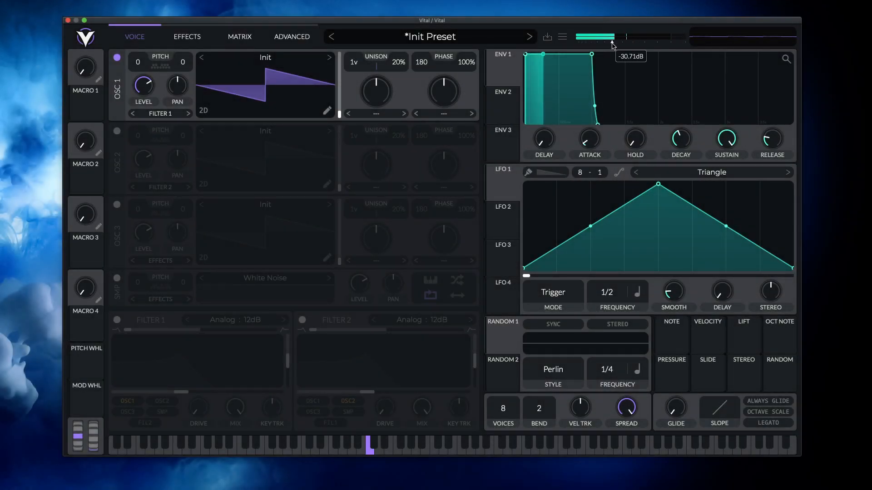
pyautogui.moveTo(632, 44); pyautogui.dragTo(639, 44)
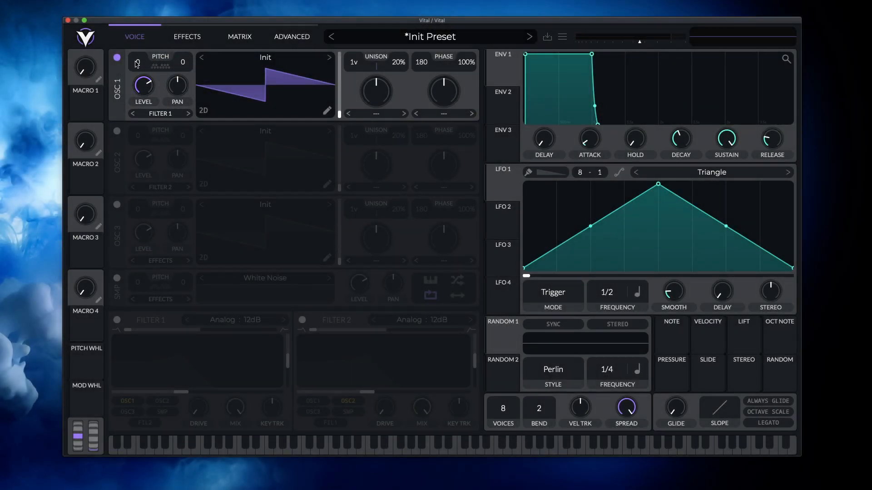
# - Try transposing oscillator 1 with transpose snap notes enabled, clear the snap notes and return the transposition to 0
pyautogui.moveTo(138, 64); pyautogui.dragTo(198, 54)
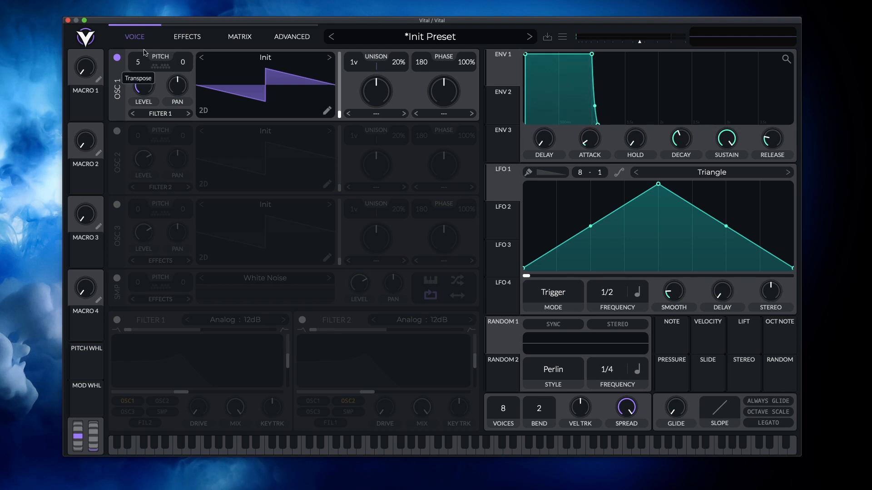
pyautogui.click(161, 68)
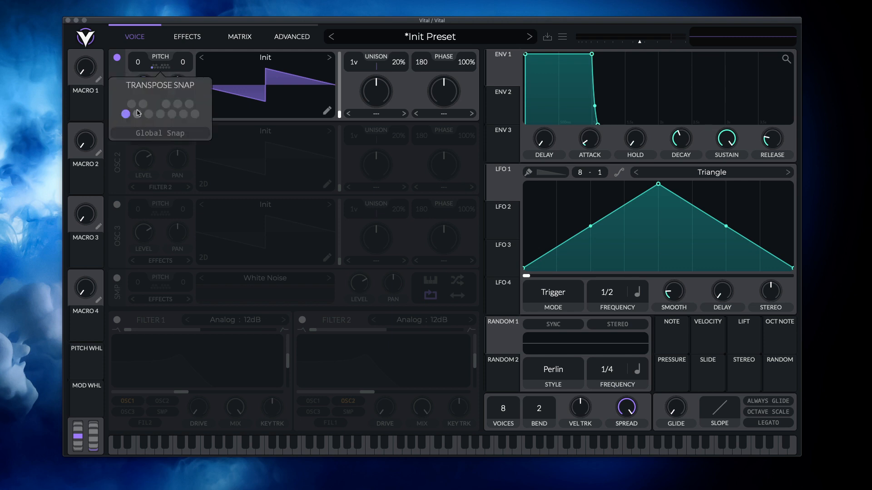
pyautogui.click(194, 71)
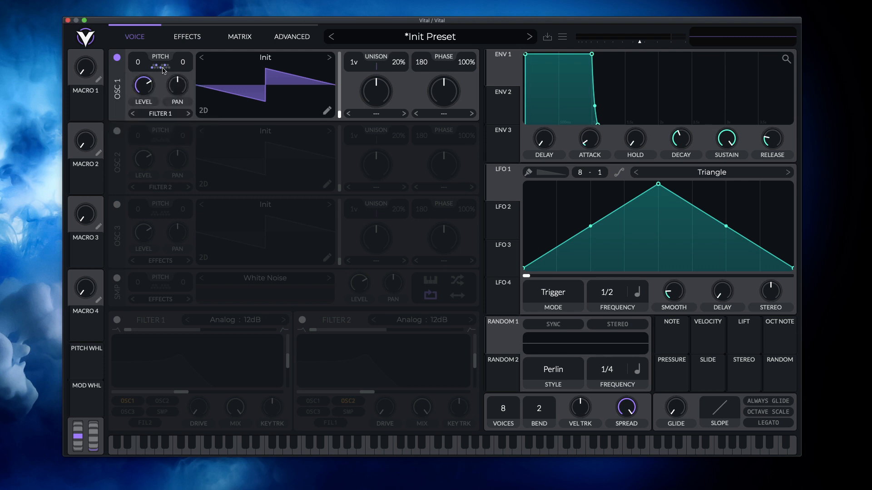
pyautogui.moveTo(140, 62); pyautogui.dragTo(147, 33)
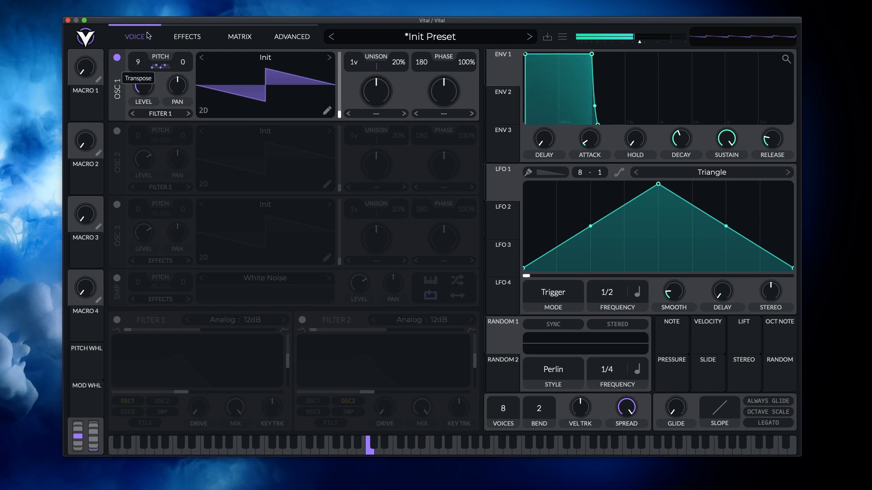
pyautogui.click(157, 66)
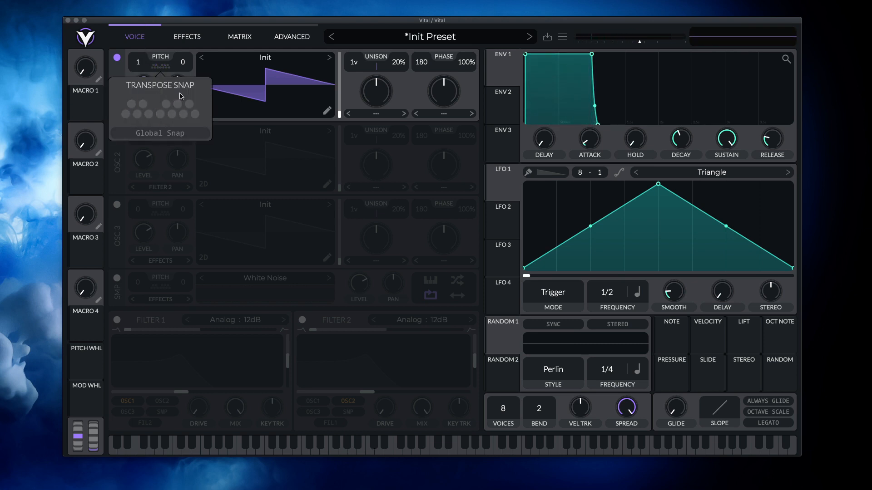
pyautogui.click(127, 66)
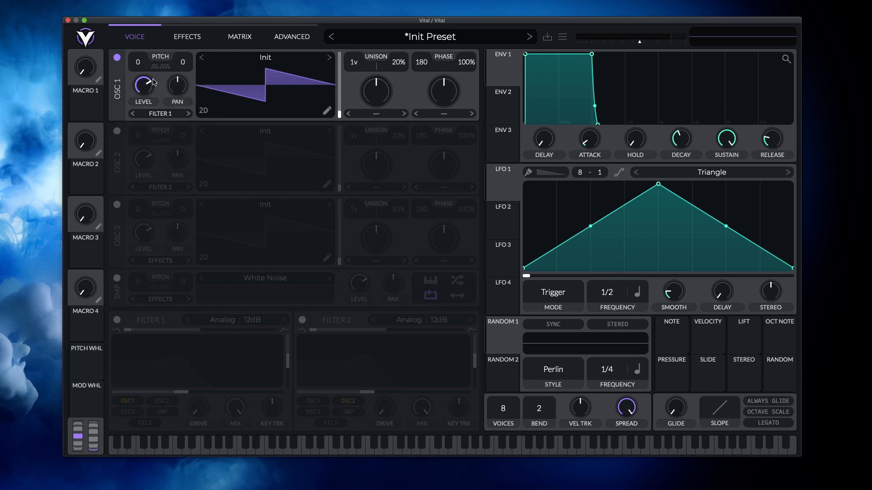
# - Adjust oscillator 1's level, and load the Brown Noise wavetable to sweep through its frames
pyautogui.moveTo(153, 83); pyautogui.dragTo(180, 90)
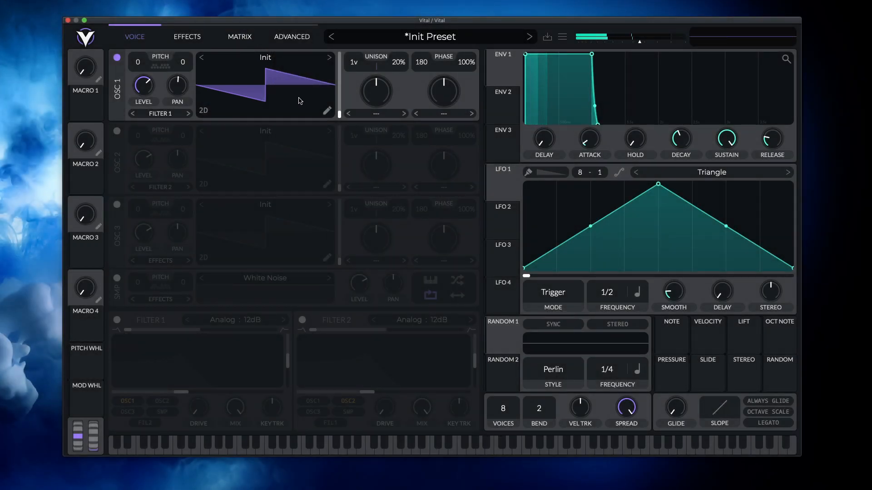
pyautogui.click(328, 60)
pyautogui.click(328, 60)
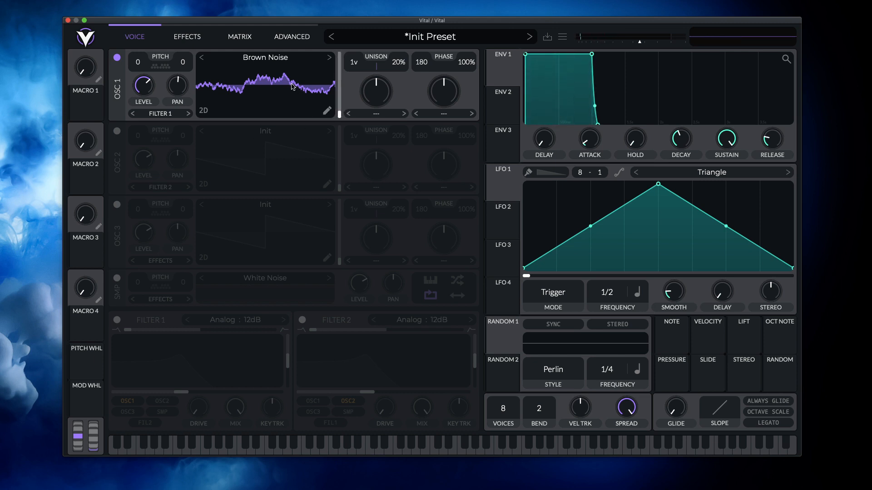
pyautogui.moveTo(262, 85); pyautogui.dragTo(270, 58)
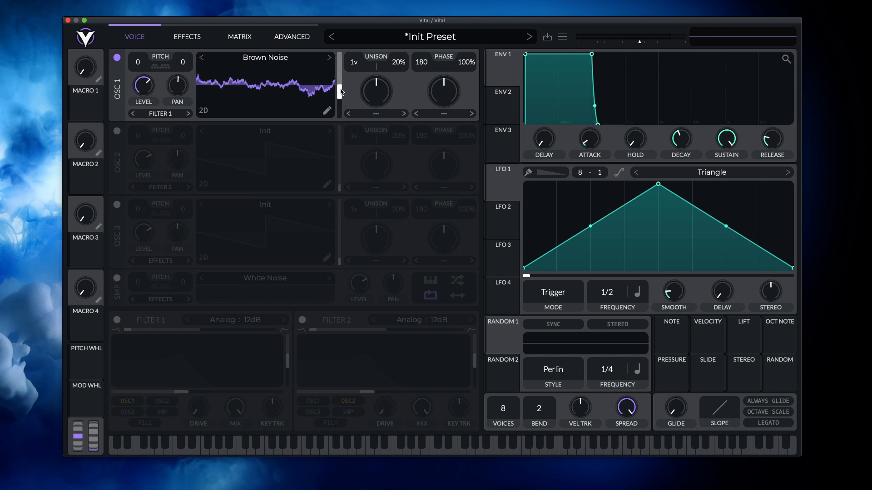
pyautogui.moveTo(341, 91); pyautogui.dragTo(340, 86)
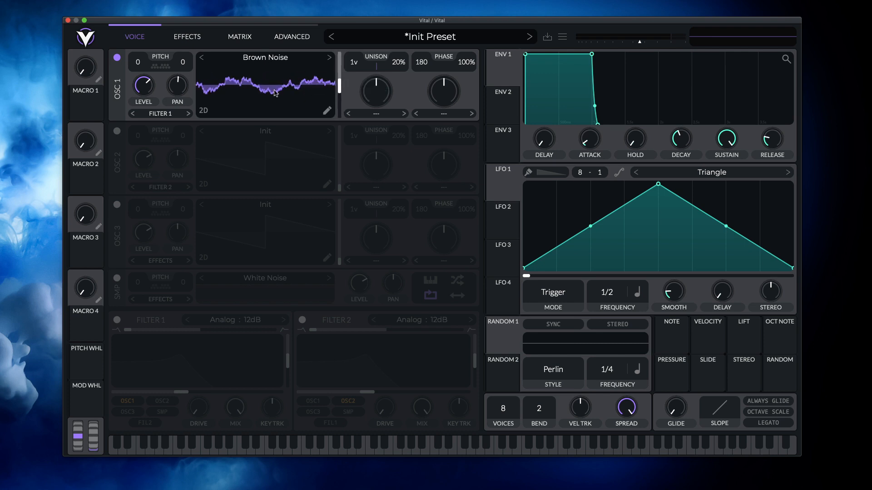
pyautogui.moveTo(275, 93); pyautogui.dragTo(303, 76)
# - Try the Classic Fade and Harmonic Series wavetables in oscillator 1, sweeping through their frames in 3D view
pyautogui.click(329, 57)
pyautogui.click(329, 59)
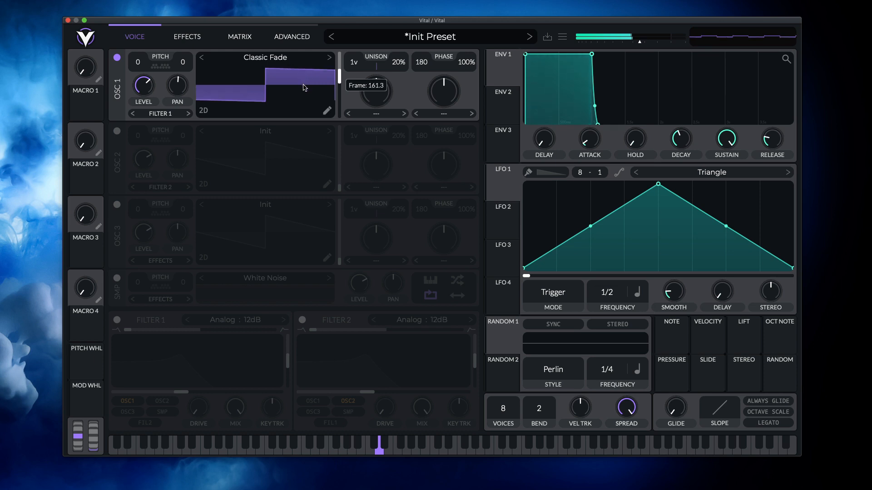
pyautogui.moveTo(291, 107)
pyautogui.mouseDown()
pyautogui.moveTo(297, 78)
pyautogui.moveTo(288, 107)
pyautogui.mouseUp()
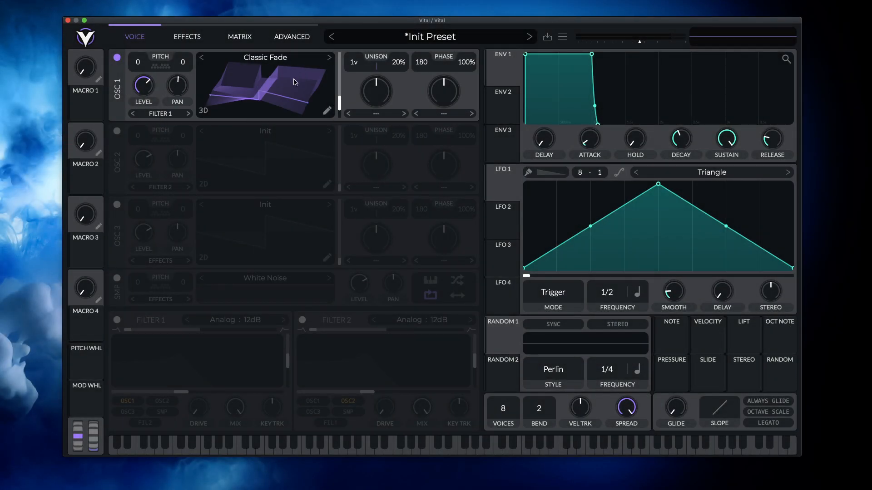
pyautogui.moveTo(294, 79); pyautogui.dragTo(300, 107)
pyautogui.click(330, 58)
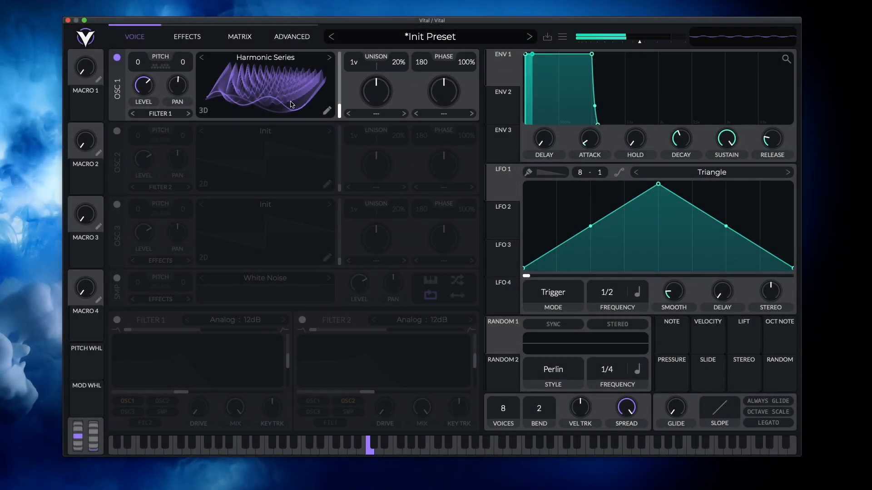
pyautogui.moveTo(291, 104)
pyautogui.mouseDown()
pyautogui.moveTo(311, 85)
pyautogui.moveTo(298, 103)
pyautogui.moveTo(307, 57)
pyautogui.moveTo(298, 97)
pyautogui.mouseUp()
# - Load the Pulse Width wavetable in oscillator 1 and cycle its display through the spectral view back to 3D
pyautogui.click(329, 57)
pyautogui.click(329, 57)
pyautogui.click(213, 112)
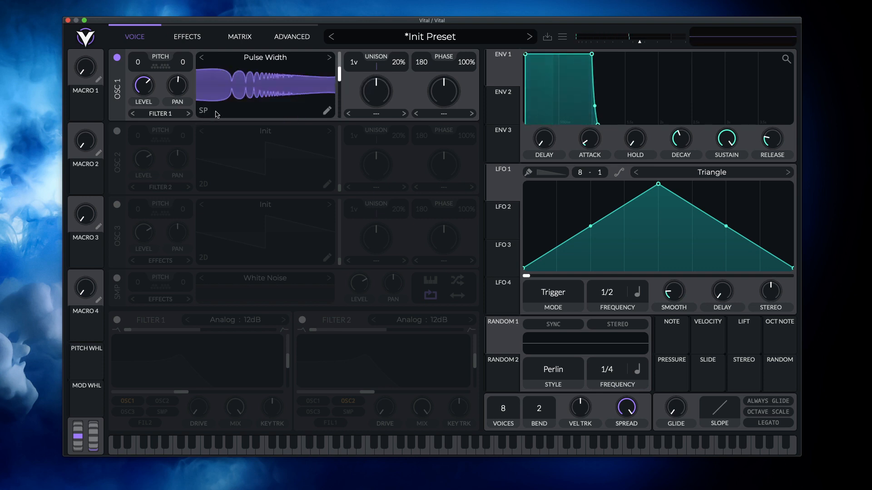
pyautogui.click(204, 111)
pyautogui.click(204, 111)
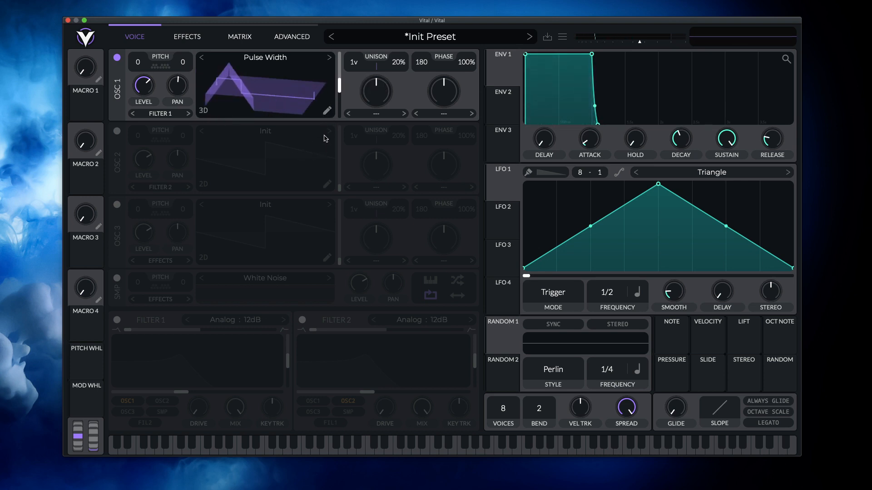
# - View the Pulse Width wavetable in the wavetable editor, close the editor and shift the wavetable's frame position
pyautogui.click(328, 112)
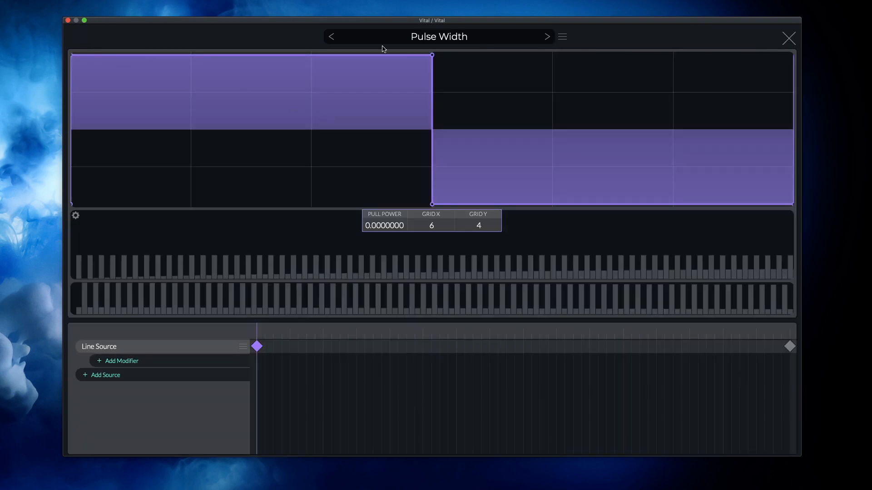
pyautogui.click(790, 38)
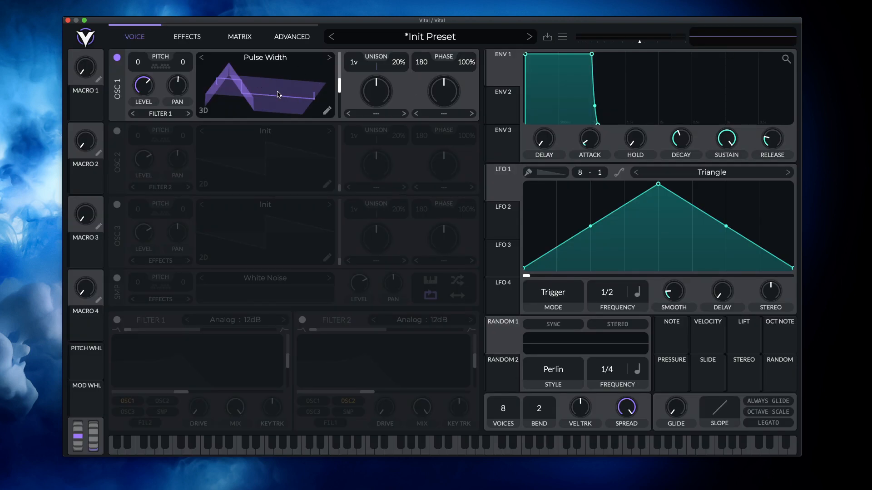
pyautogui.moveTo(339, 86); pyautogui.dragTo(340, 78)
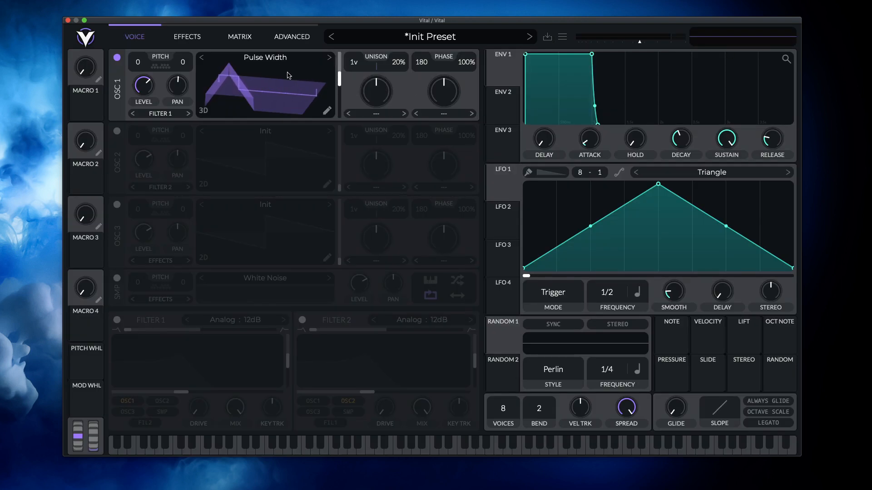
# - Load the Basic Shapes wavetable into oscillator 1 from the wavetable browser
pyautogui.click(329, 59)
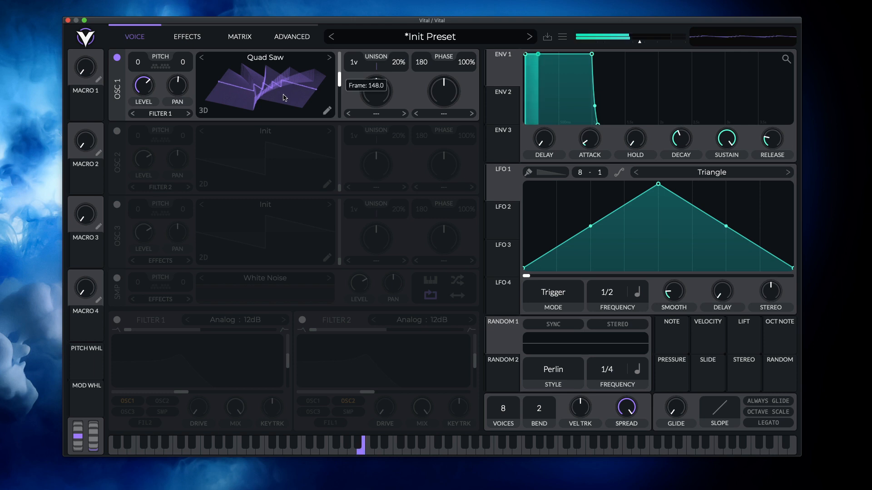
pyautogui.click(284, 59)
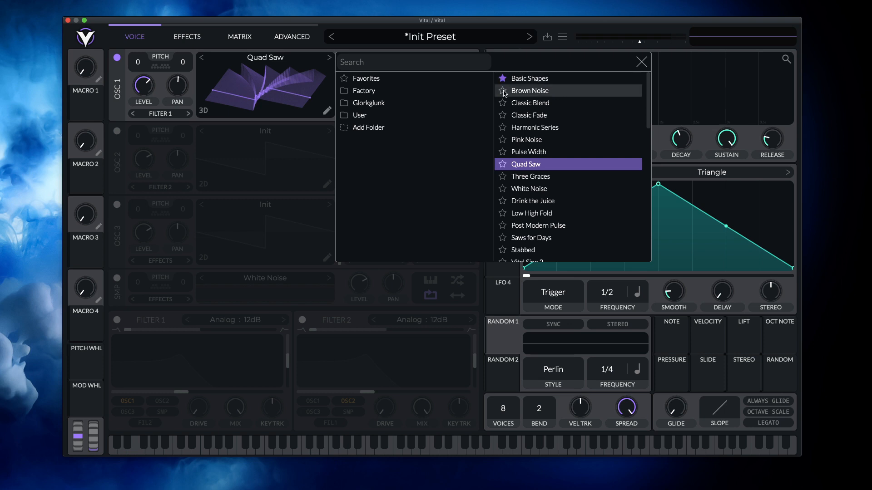
pyautogui.click(538, 80)
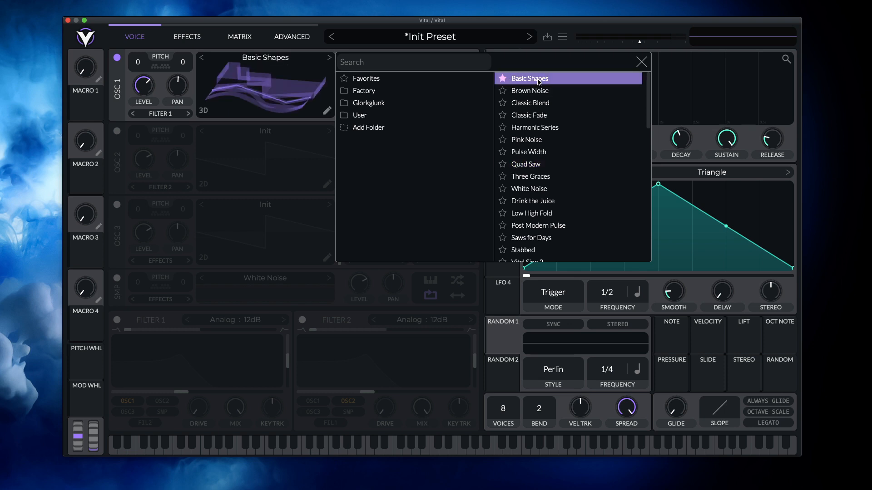
pyautogui.click(642, 62)
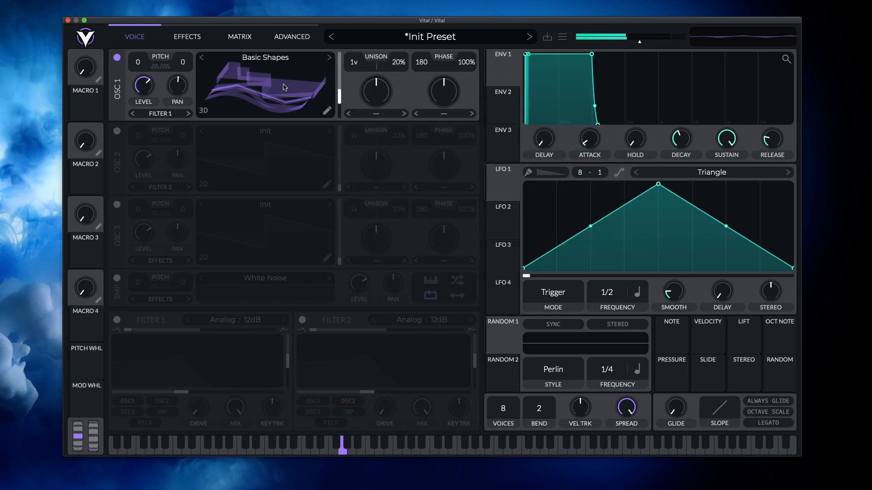
# - Sweep the Basic Shapes frames to the saw wave and switch the wavetable display to 2D
pyautogui.moveTo(284, 87); pyautogui.dragTo(244, 88)
pyautogui.click(204, 111)
pyautogui.click(204, 112)
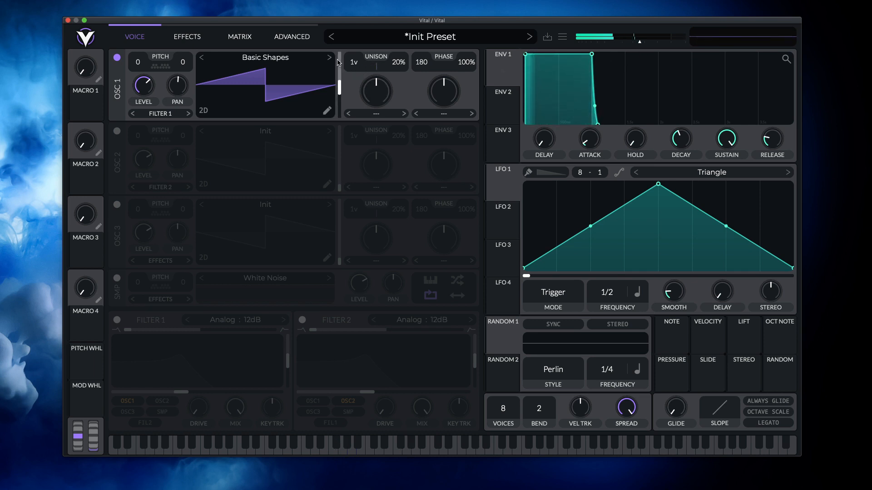
# - Set oscillator 1's unison to 5 voices with 9% detune and raise the master output volume
pyautogui.moveTo(355, 63); pyautogui.dragTo(359, 52)
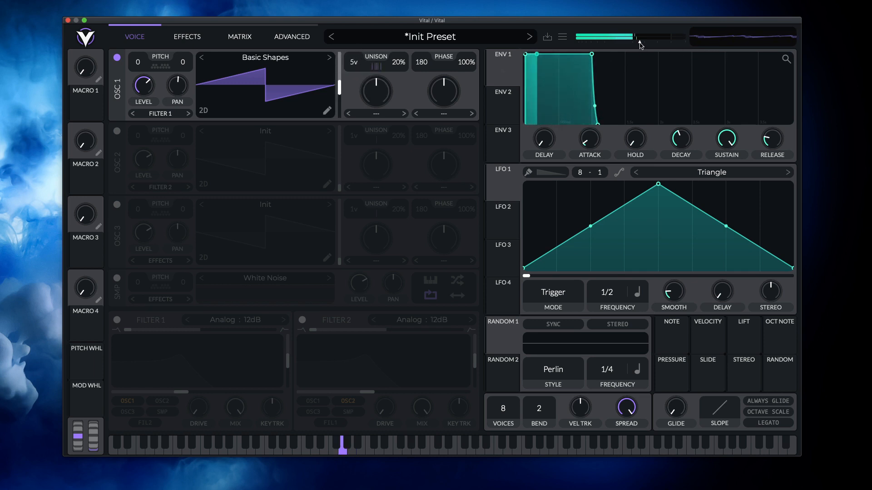
pyautogui.moveTo(639, 42); pyautogui.dragTo(651, 44)
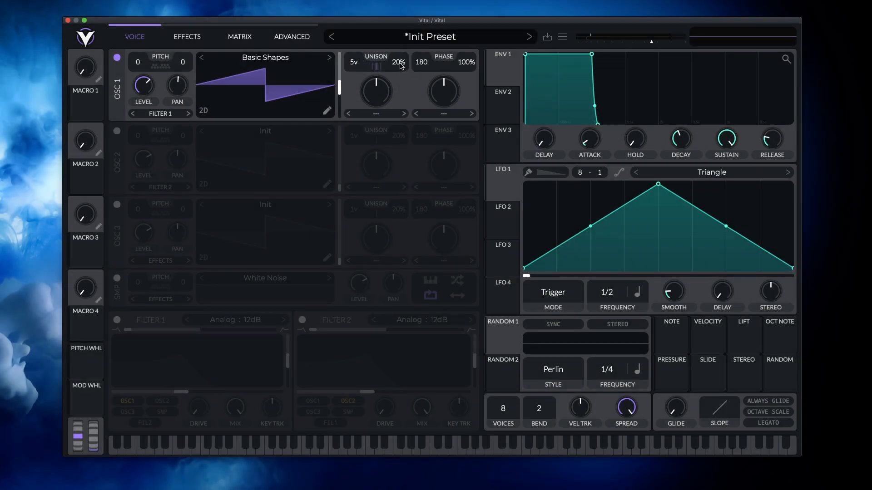
pyautogui.moveTo(402, 66); pyautogui.dragTo(418, 107)
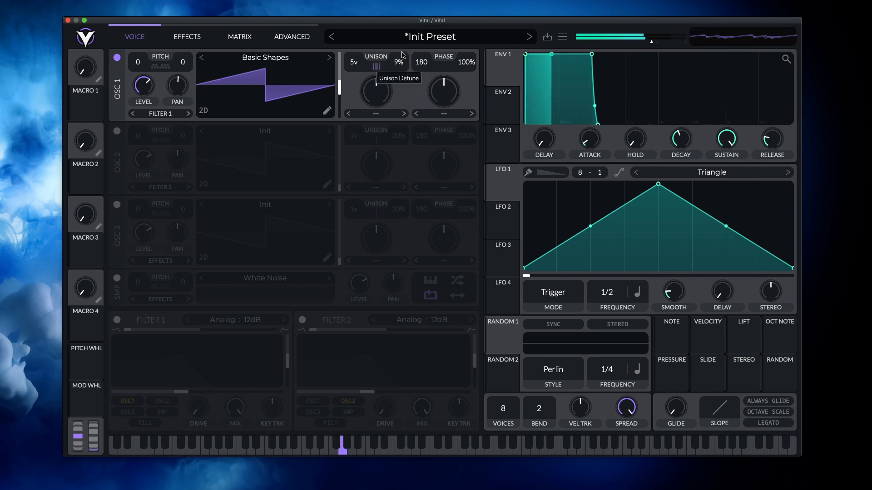
pyautogui.moveTo(401, 59); pyautogui.dragTo(403, 51)
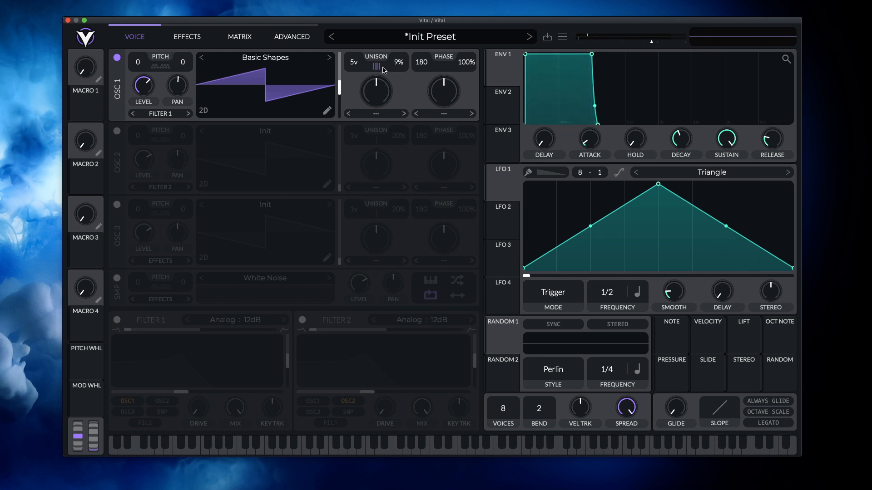
# - Examine oscillator 1's advanced unison options and return to the voice settings
pyautogui.click(301, 36)
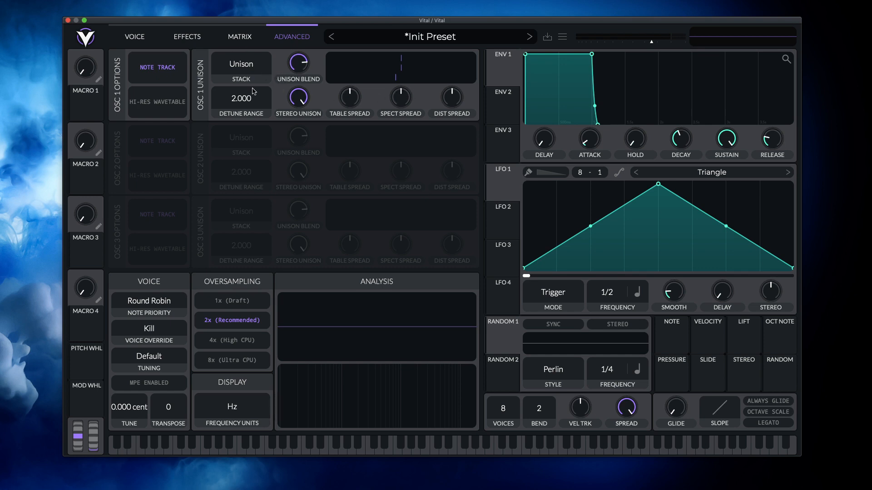
pyautogui.click(136, 37)
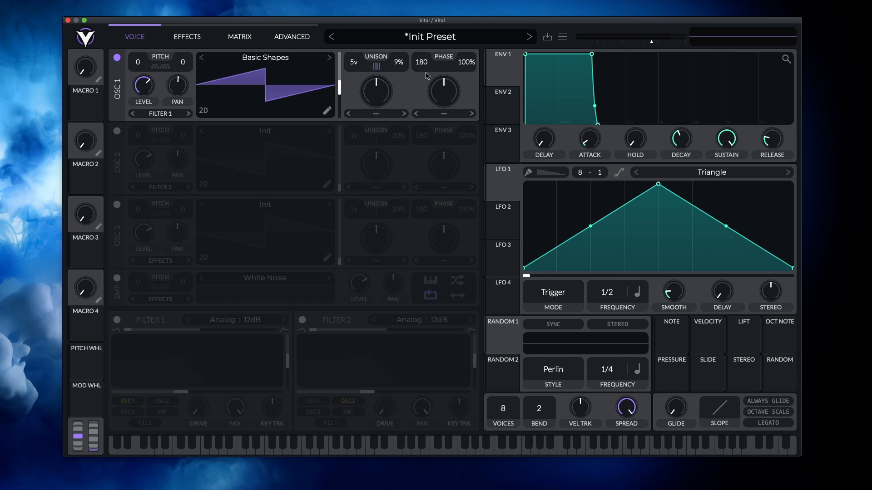
# - Try adjusting oscillator 1's phase and reducing its phase randomization to 50%, and restore the randomization to 100%
pyautogui.moveTo(427, 76)
pyautogui.mouseDown()
pyautogui.moveTo(437, 105)
pyautogui.moveTo(426, 65)
pyautogui.mouseUp()
pyautogui.moveTo(463, 64); pyautogui.dragTo(470, 78)
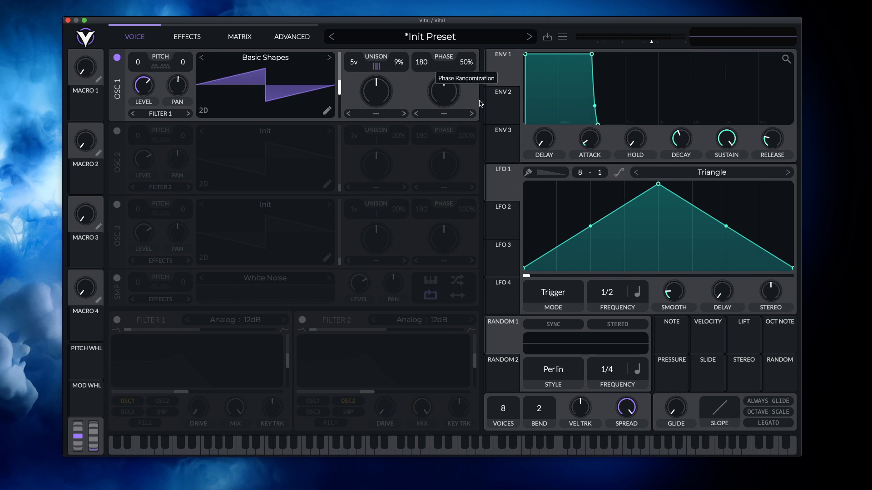
pyautogui.moveTo(488, 105); pyautogui.dragTo(478, 37)
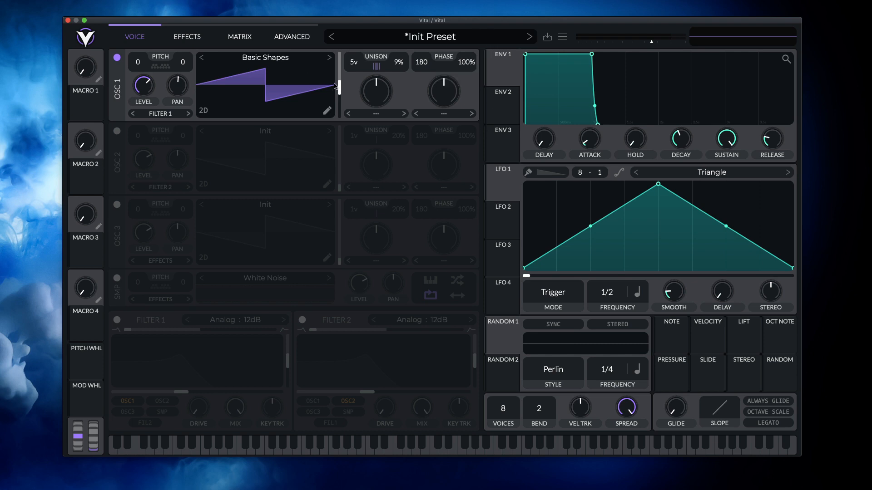
# - Move oscillator 1's wavetable position to the sine wave frame and set its phase randomization to 0%
pyautogui.moveTo(335, 87); pyautogui.dragTo(343, 117)
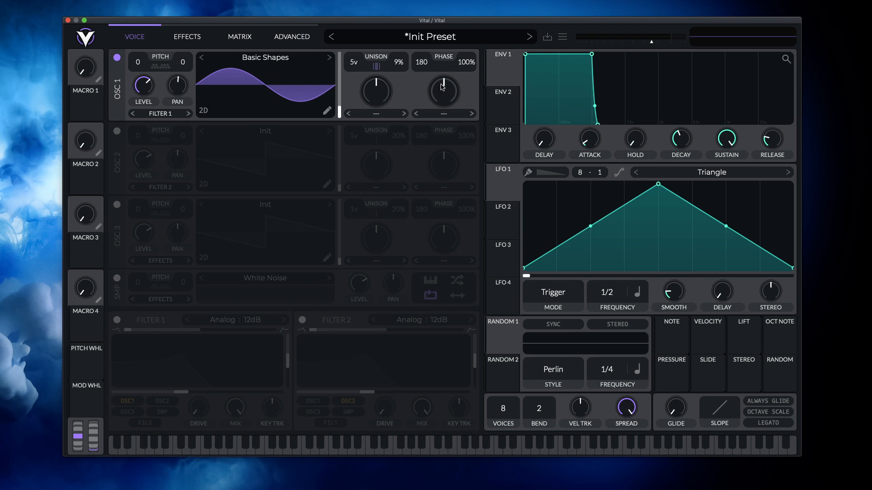
pyautogui.moveTo(465, 66); pyautogui.dragTo(464, 79)
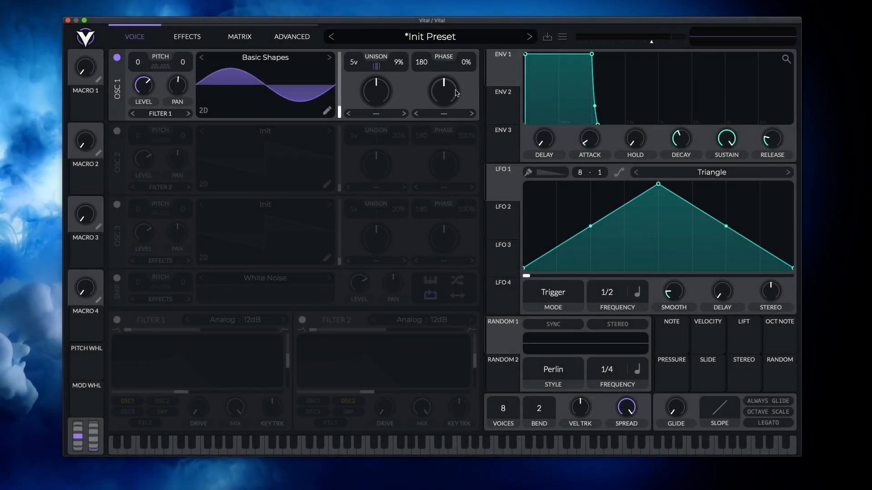
# - Try oscillator 1's wave morph amount and move its wavetable position to the saw shape at frame 123
pyautogui.moveTo(456, 93)
pyautogui.mouseDown()
pyautogui.moveTo(454, 135)
pyautogui.moveTo(452, 109)
pyautogui.mouseUp()
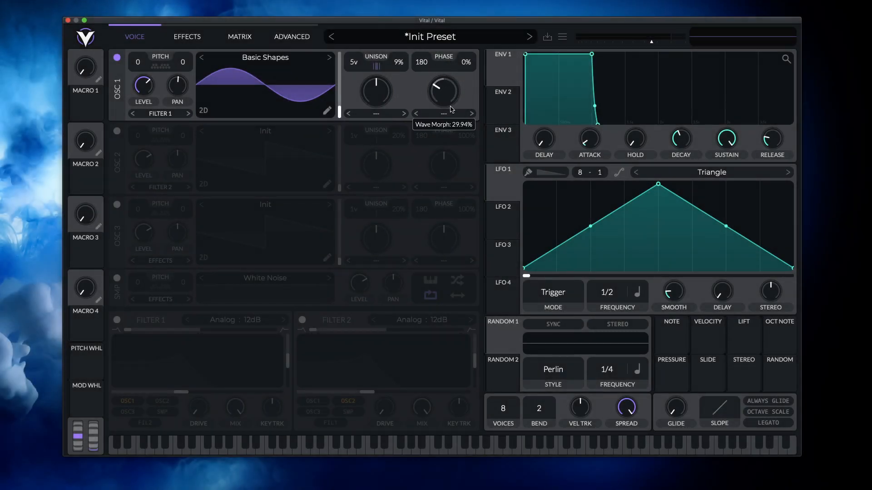
pyautogui.moveTo(341, 112); pyautogui.dragTo(345, 80)
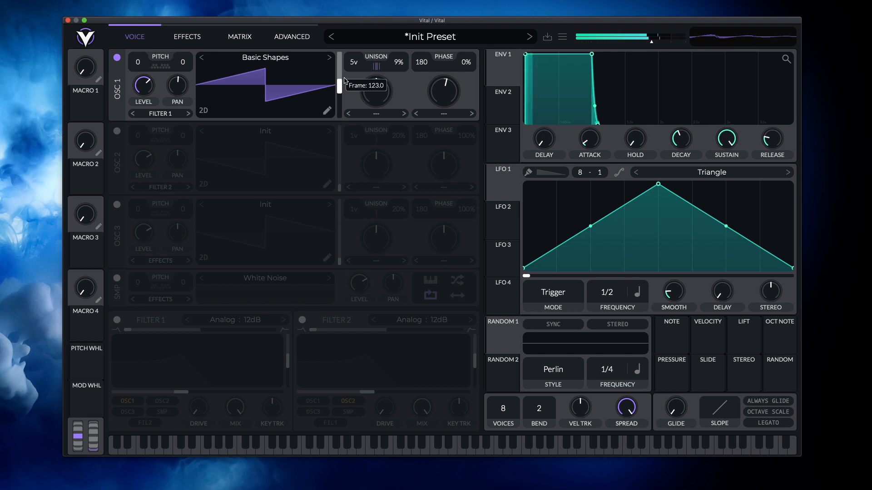
pyautogui.moveTo(444, 92)
pyautogui.mouseDown()
pyautogui.moveTo(448, 115)
pyautogui.moveTo(445, 85)
pyautogui.mouseUp()
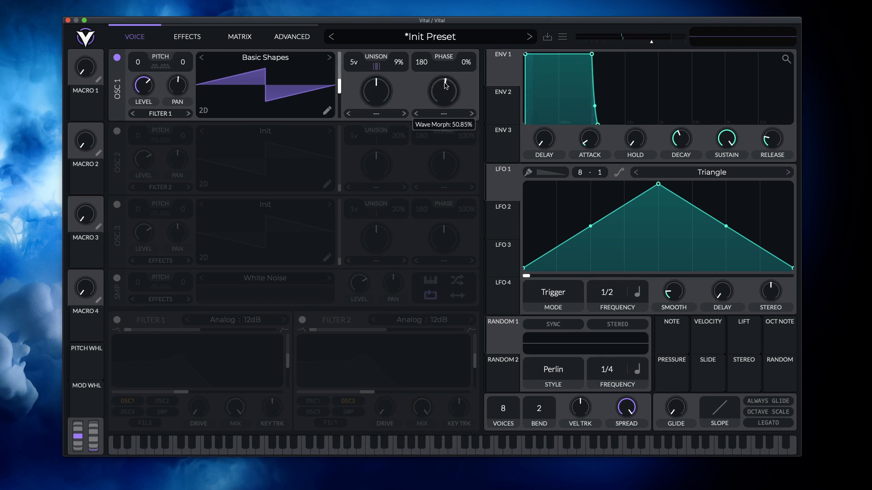
# - Try the Sync and Quantize wave morph types on oscillator 1, vary the amount, and restore the type to None
pyautogui.click(454, 115)
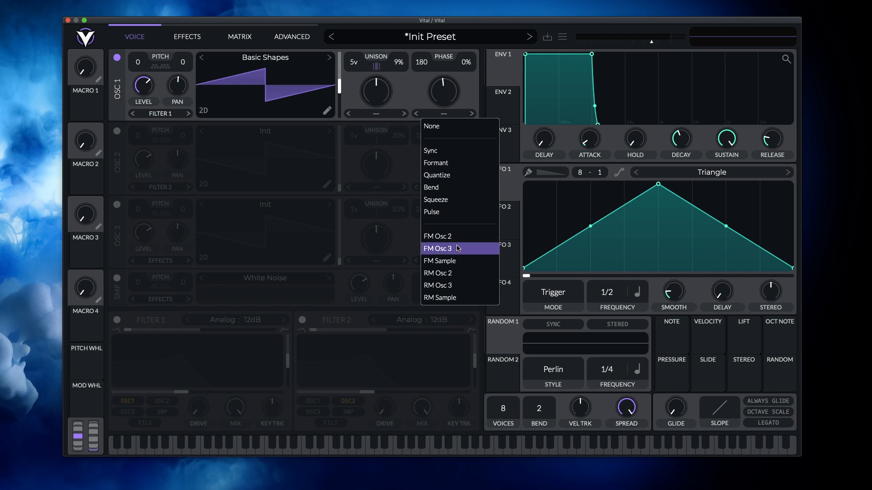
pyautogui.click(454, 150)
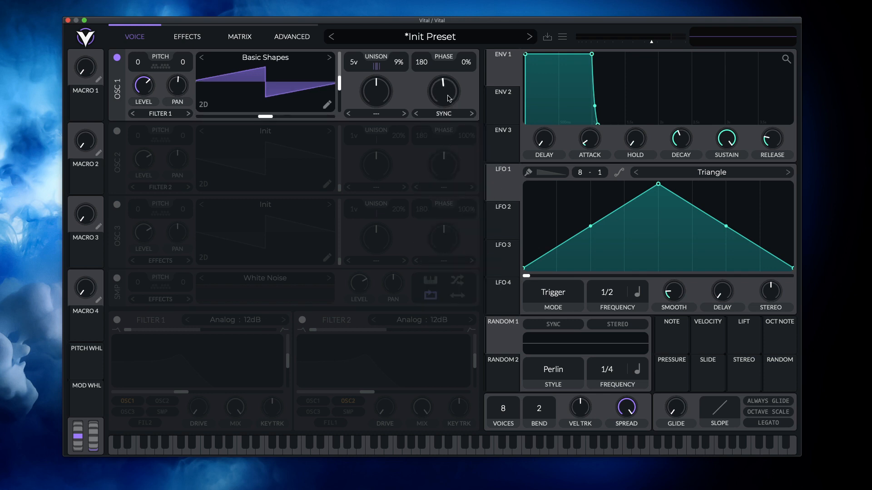
pyautogui.click(444, 113)
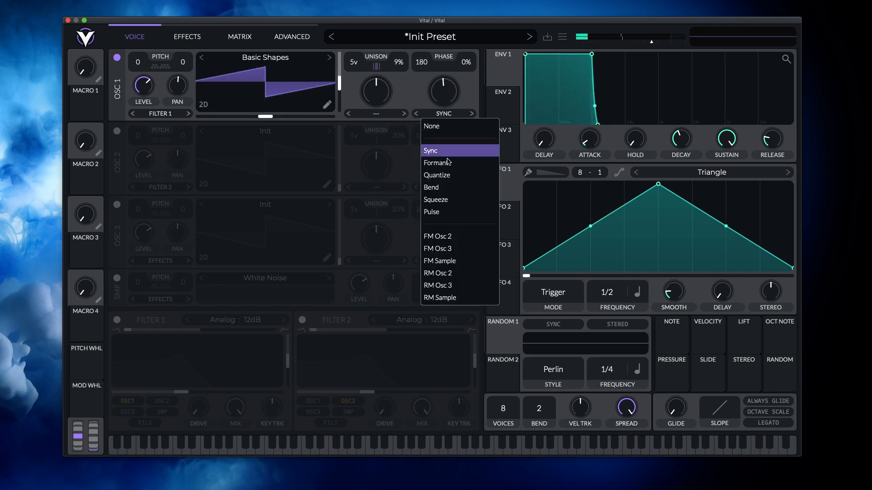
pyautogui.click(437, 175)
pyautogui.moveTo(447, 89); pyautogui.dragTo(441, 108)
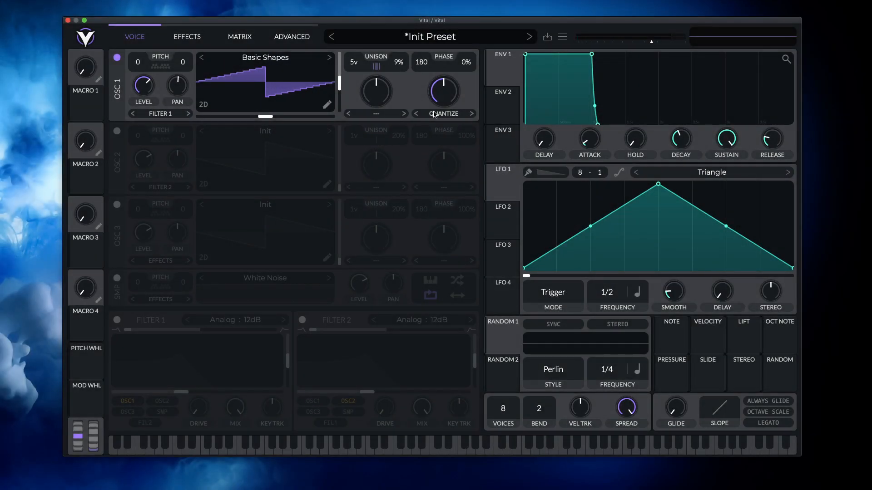
pyautogui.click(444, 113)
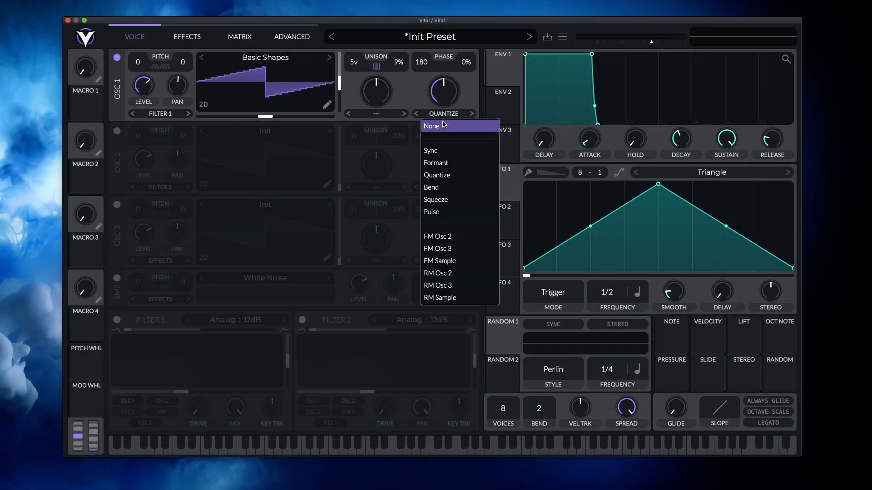
pyautogui.click(444, 126)
# - Apply the Formant Scale spectral morph to oscillator 1 and vary its amount
pyautogui.click(385, 114)
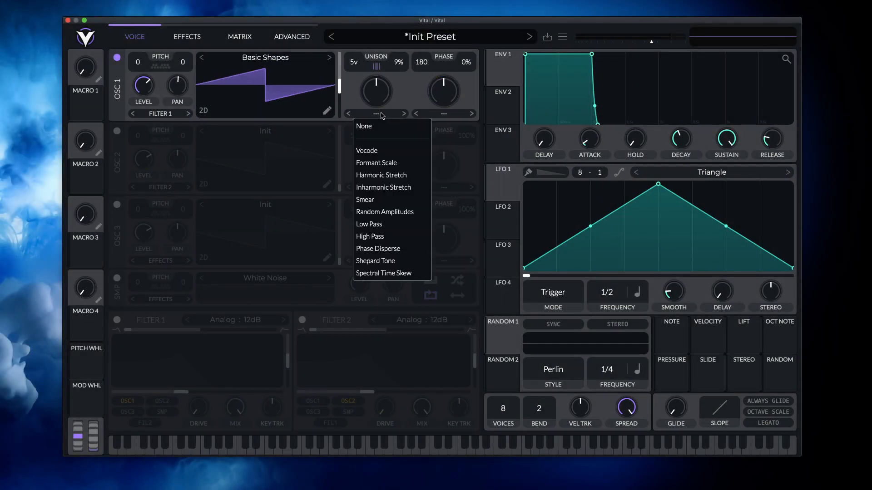
pyautogui.click(389, 164)
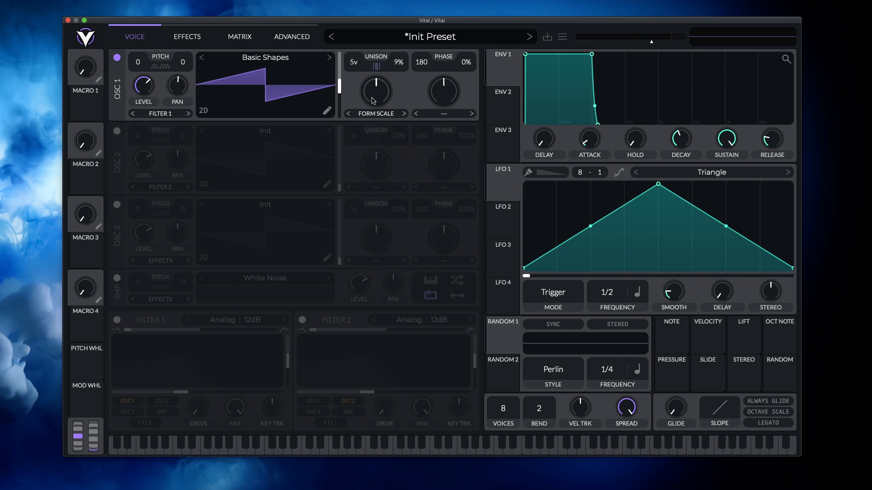
pyautogui.moveTo(374, 94); pyautogui.dragTo(274, 108)
# - Apply the Harmonic Stretch spectral morph to oscillator 1 and view the adjusted wavetable in 3D and spectral displays
pyautogui.click(404, 114)
pyautogui.click(204, 110)
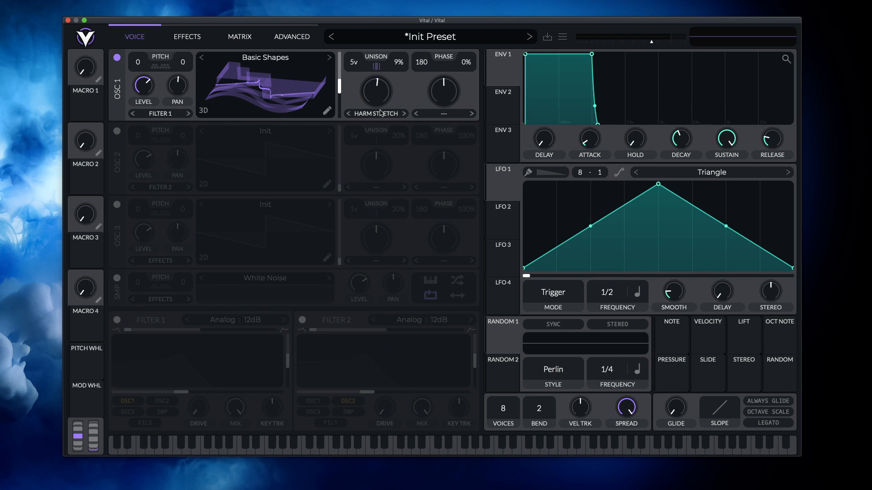
pyautogui.moveTo(382, 97); pyautogui.dragTo(320, 101)
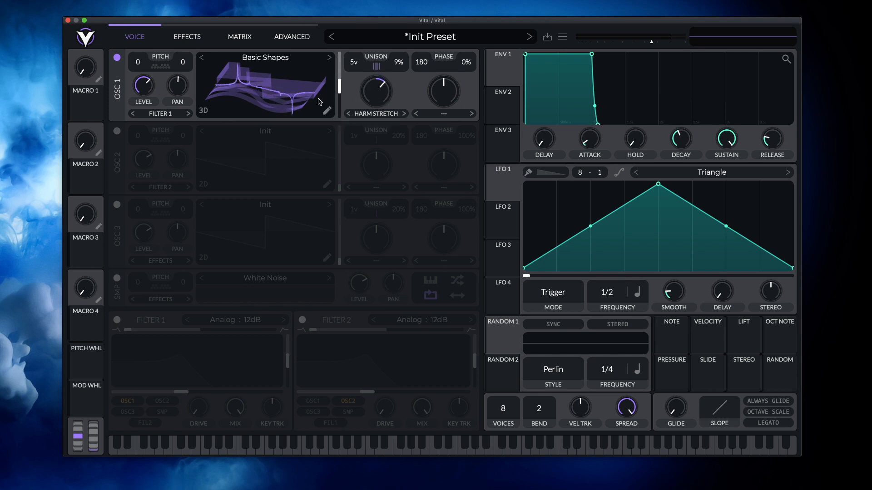
pyautogui.click(204, 110)
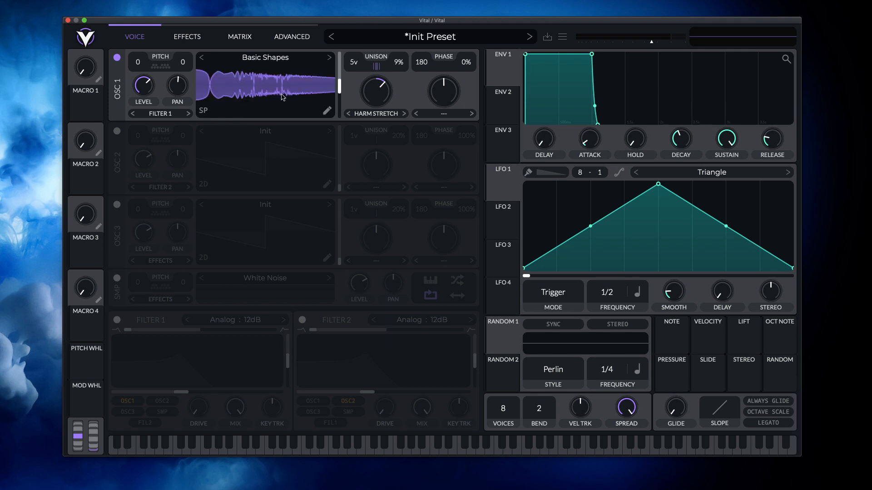
# - Vary oscillator 1's spectral morph amount in the spectral display and switch the morph type to Smear
pyautogui.moveTo(383, 95); pyautogui.dragTo(388, 159)
pyautogui.click(404, 114)
pyautogui.click(403, 114)
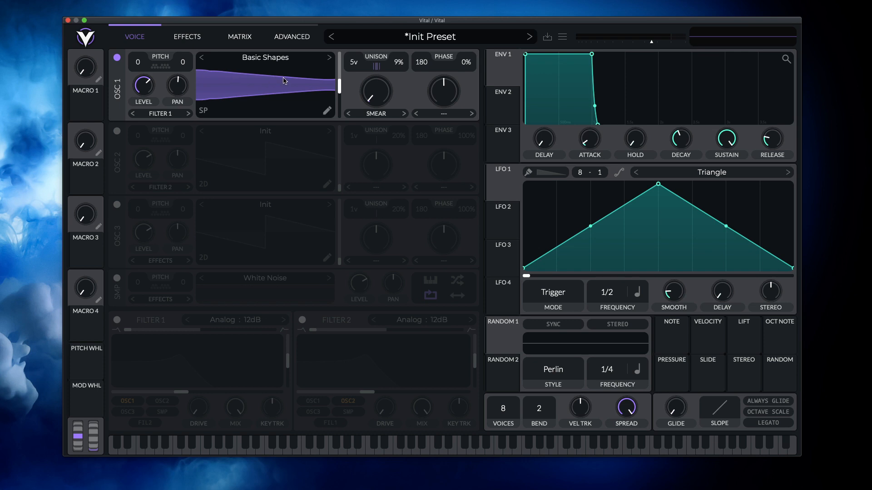
# - Reinitialize the preset and enable Filter 1, switching it off and on to compare the sound
pyautogui.click(563, 37)
pyautogui.click(598, 141)
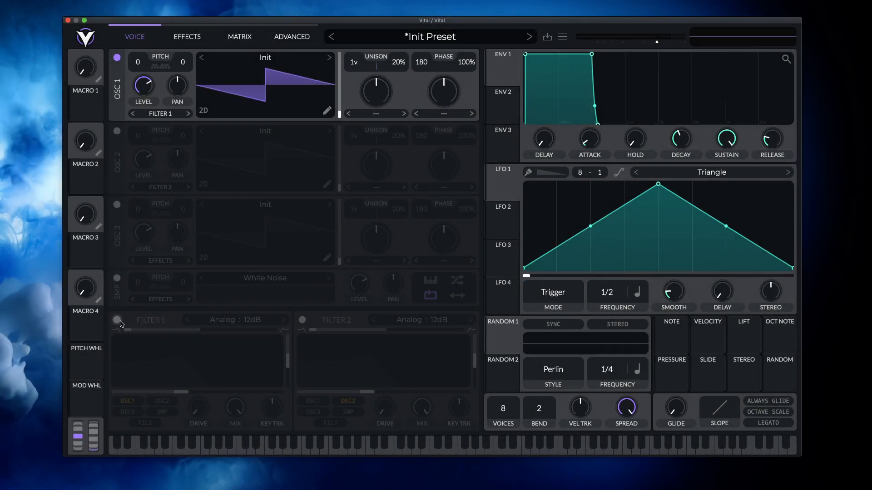
pyautogui.click(117, 320)
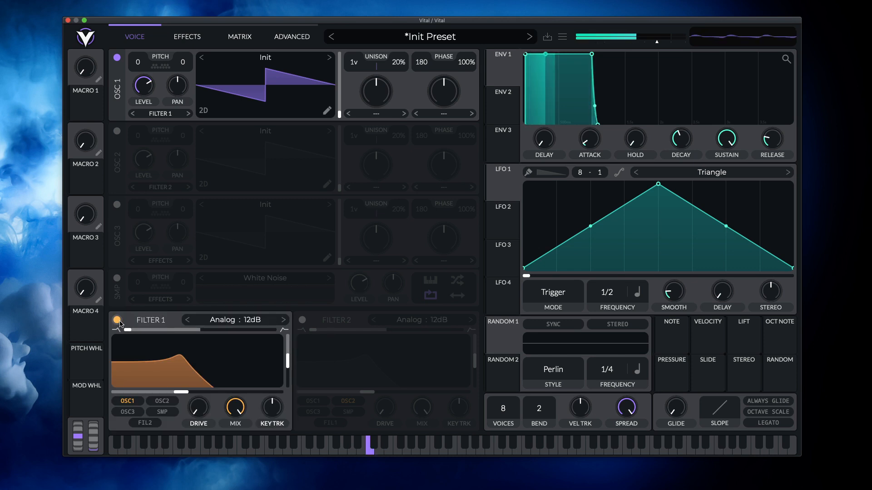
pyautogui.click(117, 320)
pyautogui.click(118, 321)
pyautogui.click(118, 320)
pyautogui.click(117, 320)
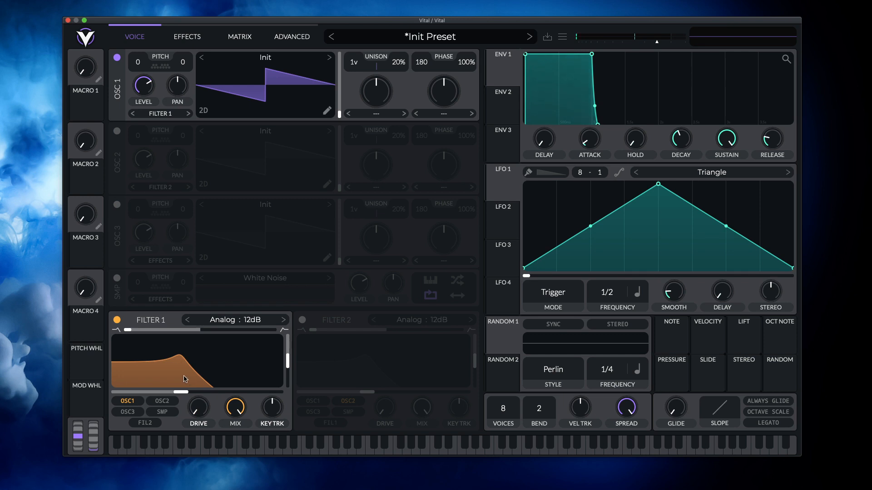
# - Sweep Filter 1's cutoff and resonance, and settle on about 788 Hz with 55% resonance
pyautogui.moveTo(166, 367)
pyautogui.mouseDown()
pyautogui.moveTo(261, 370)
pyautogui.moveTo(209, 380)
pyautogui.moveTo(191, 376)
pyautogui.moveTo(210, 379)
pyautogui.moveTo(171, 348)
pyautogui.moveTo(154, 355)
pyautogui.mouseUp()
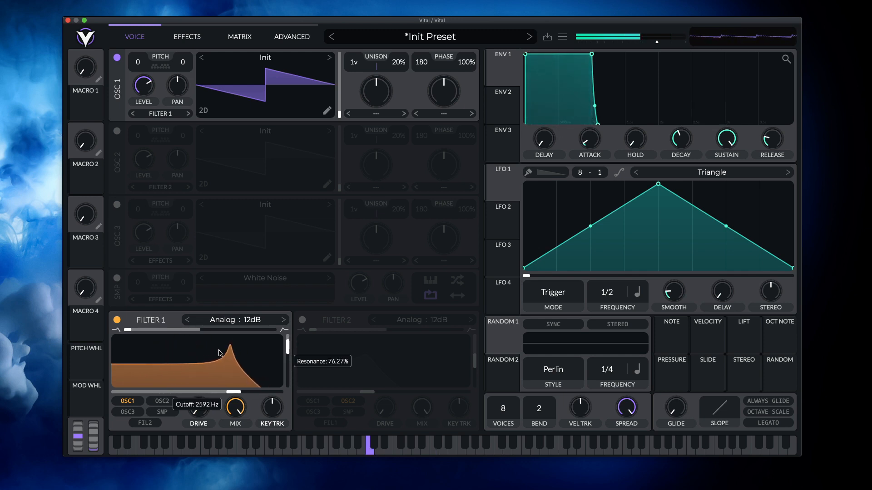
pyautogui.moveTo(220, 353)
pyautogui.mouseDown()
pyautogui.moveTo(197, 373)
pyautogui.moveTo(273, 352)
pyautogui.moveTo(249, 366)
pyautogui.moveTo(214, 369)
pyautogui.mouseUp()
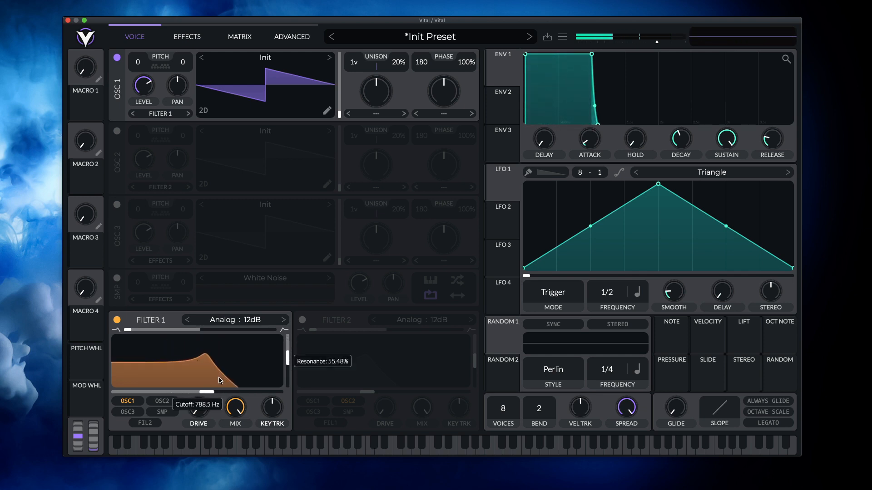
# - Try Filter 1's blend, drive and key tracking, return them to their defaults, and raise the cutoff slightly
pyautogui.moveTo(128, 330)
pyautogui.mouseDown()
pyautogui.moveTo(257, 333)
pyautogui.moveTo(127, 331)
pyautogui.mouseUp()
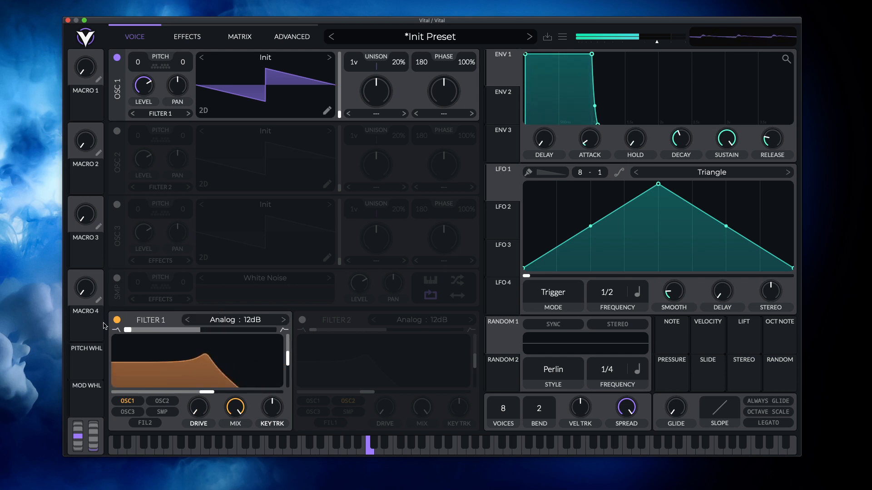
pyautogui.moveTo(206, 412); pyautogui.dragTo(218, 437)
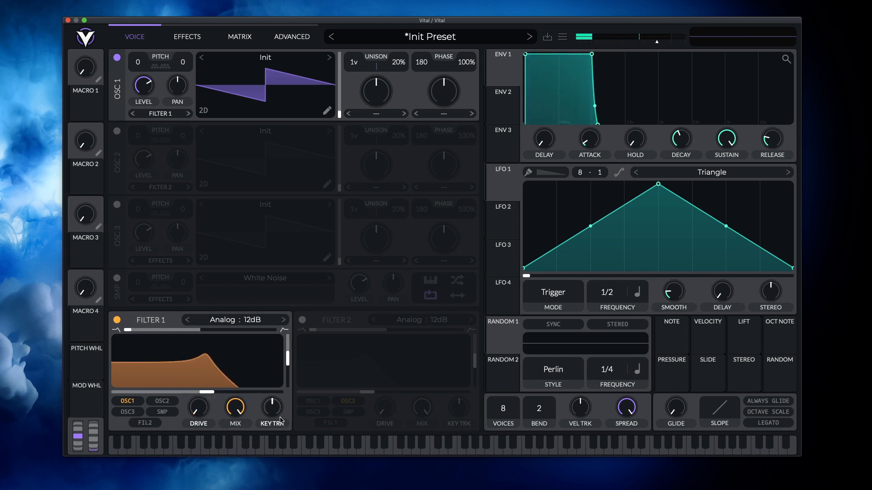
pyautogui.moveTo(276, 416); pyautogui.dragTo(279, 414)
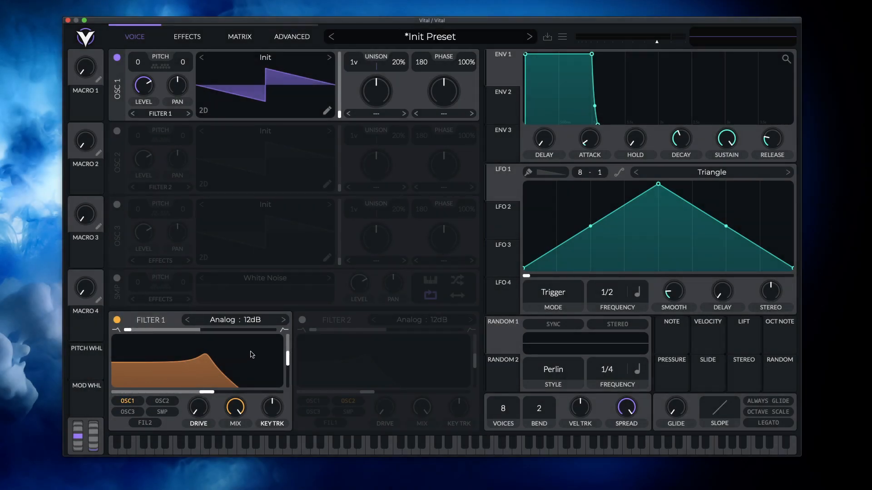
pyautogui.moveTo(210, 393); pyautogui.dragTo(279, 368)
# - Try the Formant AOIE model on Filter 1, varying its vowel position, transposition, peak and spread
pyautogui.click(233, 320)
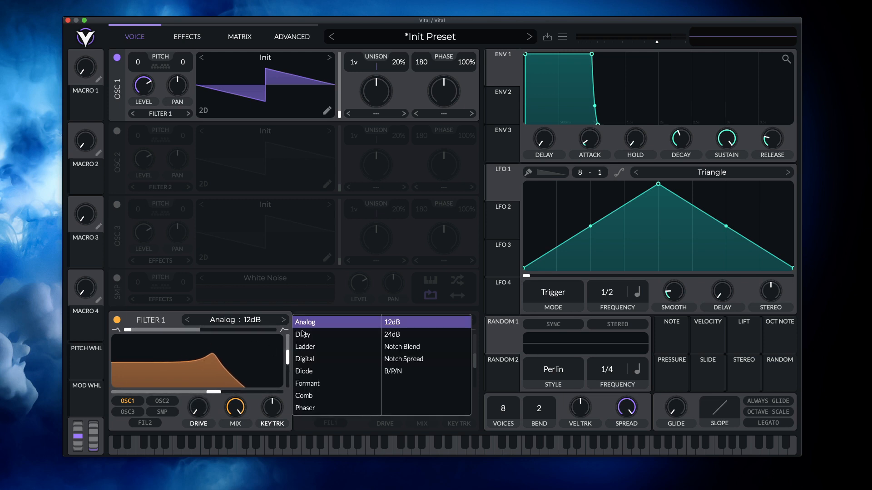
pyautogui.click(329, 371)
pyautogui.click(327, 384)
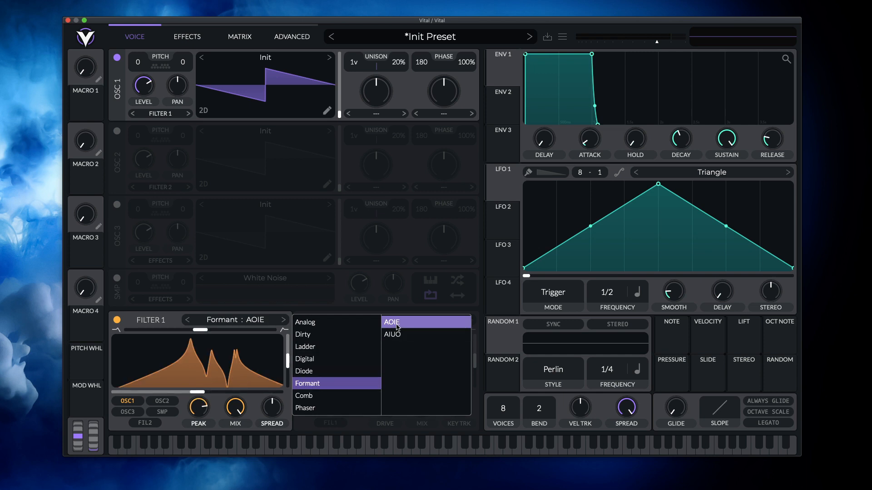
pyautogui.moveTo(199, 393); pyautogui.dragTo(205, 393)
pyautogui.moveTo(289, 357)
pyautogui.mouseDown()
pyautogui.moveTo(289, 372)
pyautogui.moveTo(290, 351)
pyautogui.mouseUp()
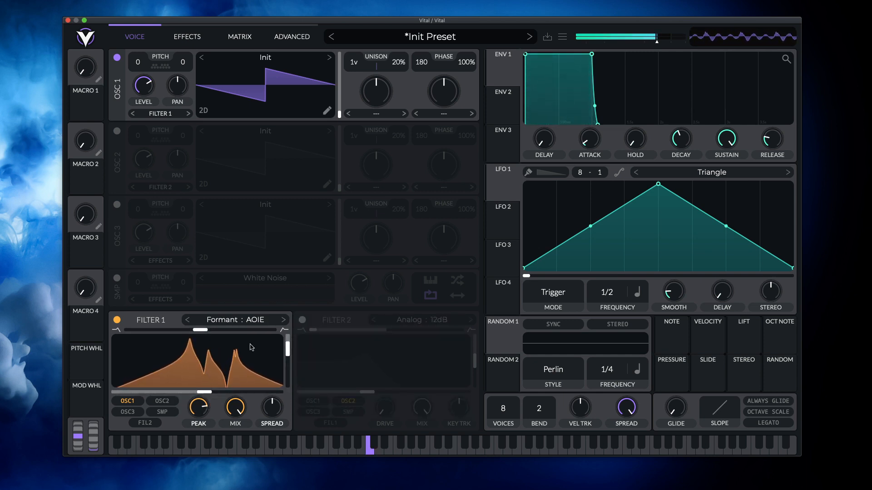
pyautogui.moveTo(194, 330)
pyautogui.mouseDown()
pyautogui.moveTo(175, 333)
pyautogui.moveTo(210, 335)
pyautogui.mouseUp()
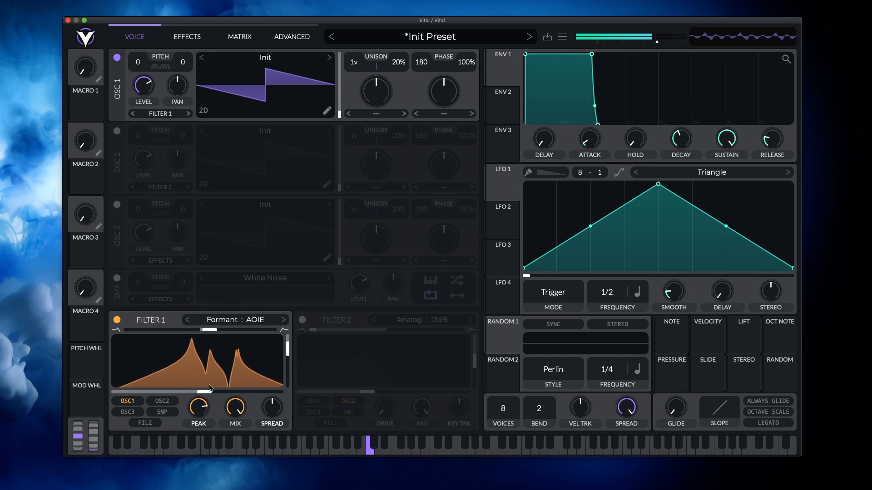
pyautogui.moveTo(205, 393); pyautogui.dragTo(215, 393)
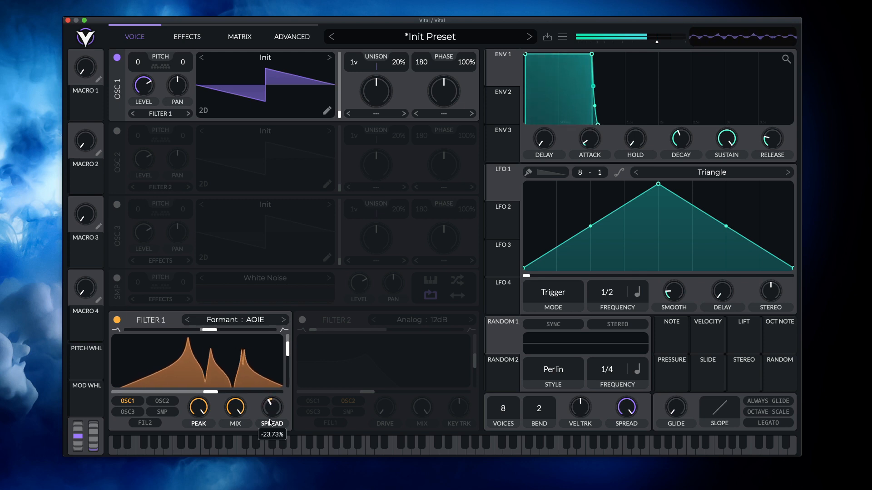
# - Set Filter 1 to the Analog 24dB model
pyautogui.click(253, 321)
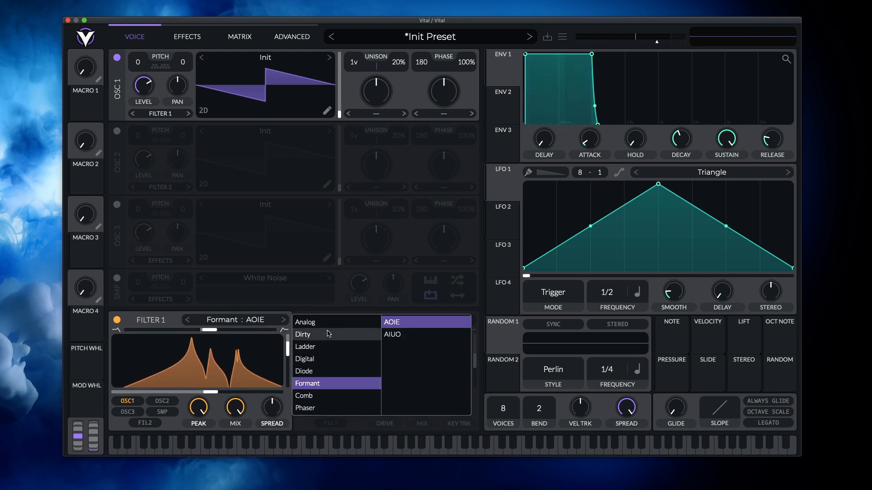
pyautogui.click(308, 322)
pyautogui.click(399, 336)
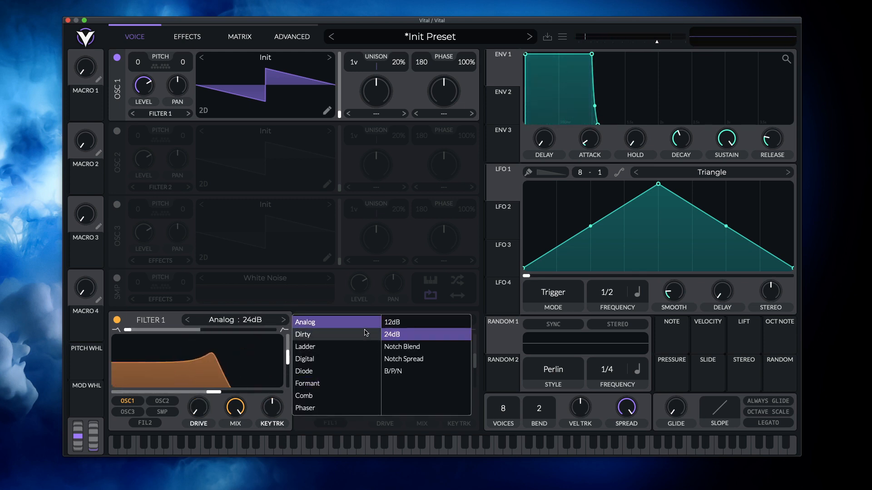
pyautogui.click(318, 313)
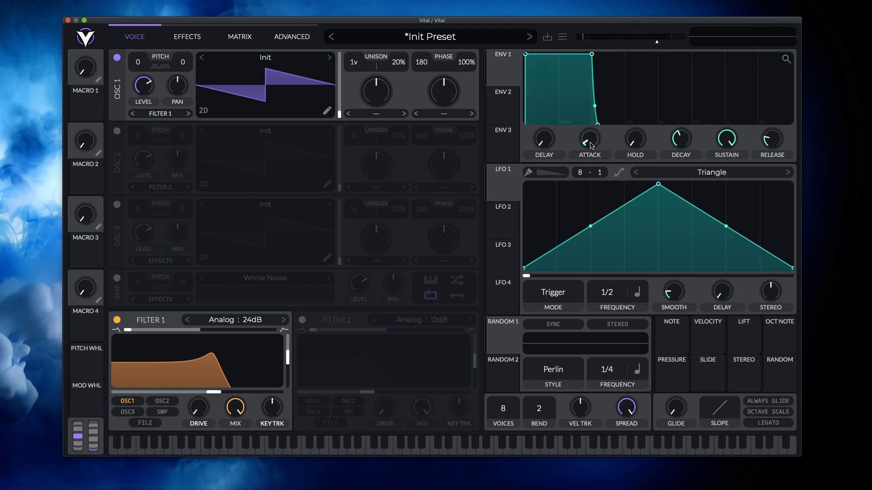
# - Lengthen envelope 1's attack and raise its release to about 3.1 seconds
pyautogui.moveTo(592, 145); pyautogui.dragTo(708, 128)
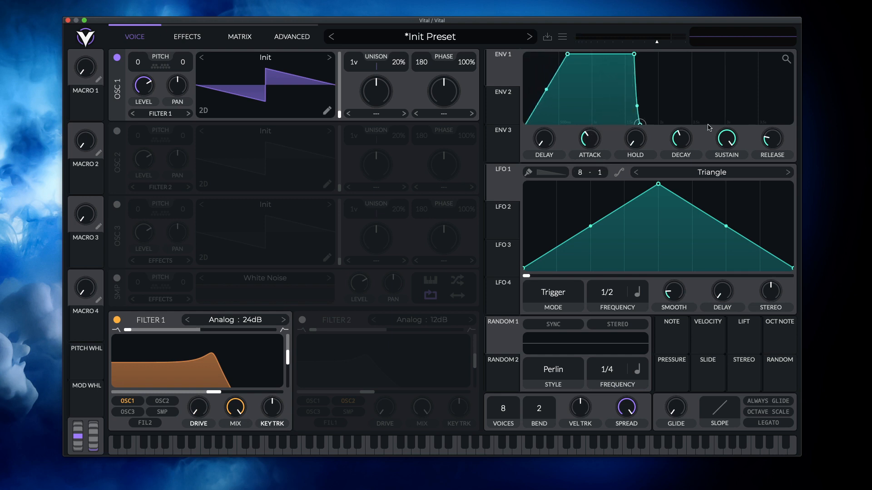
pyautogui.moveTo(769, 142); pyautogui.dragTo(770, 129)
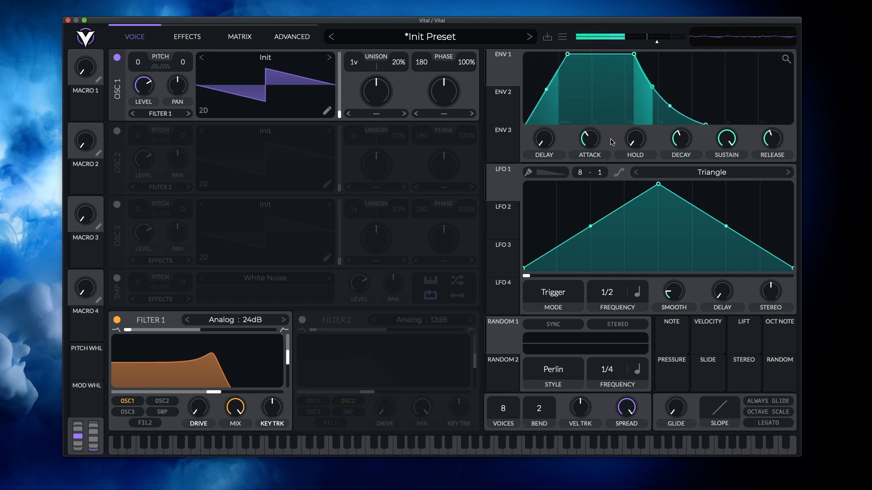
pyautogui.moveTo(597, 136); pyautogui.dragTo(732, 146)
pyautogui.moveTo(594, 138); pyautogui.dragTo(594, 142)
pyautogui.moveTo(768, 146); pyautogui.dragTo(770, 139)
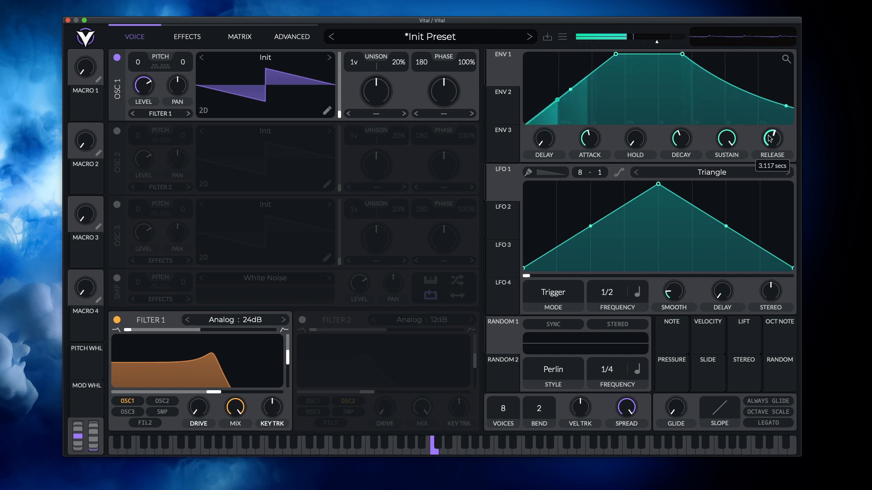
pyautogui.scroll(3, 759, 87)
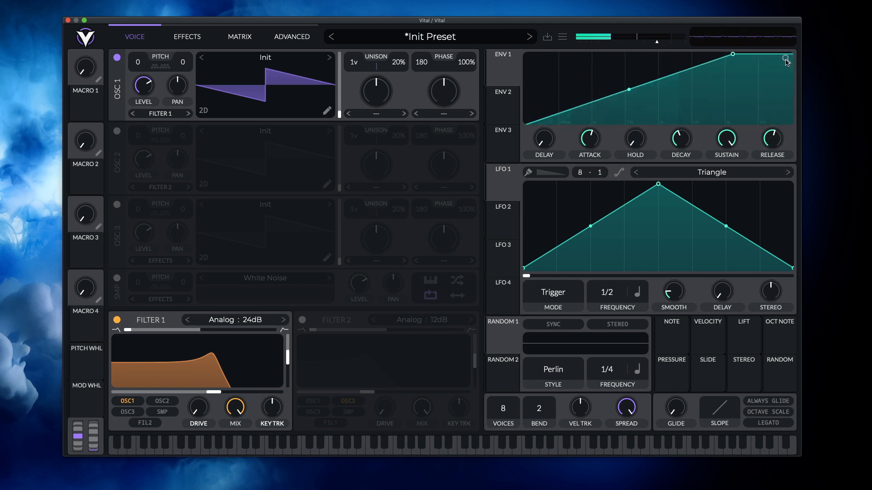
pyautogui.scroll(-3, 787, 63)
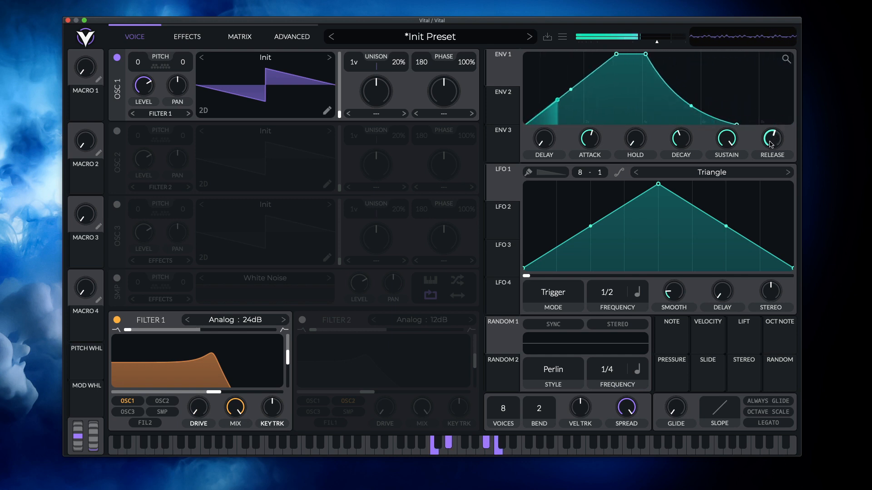
# - Reduce envelope 1's attack and release to their minimum and set its sustain to 0
pyautogui.moveTo(772, 145); pyautogui.dragTo(771, 140)
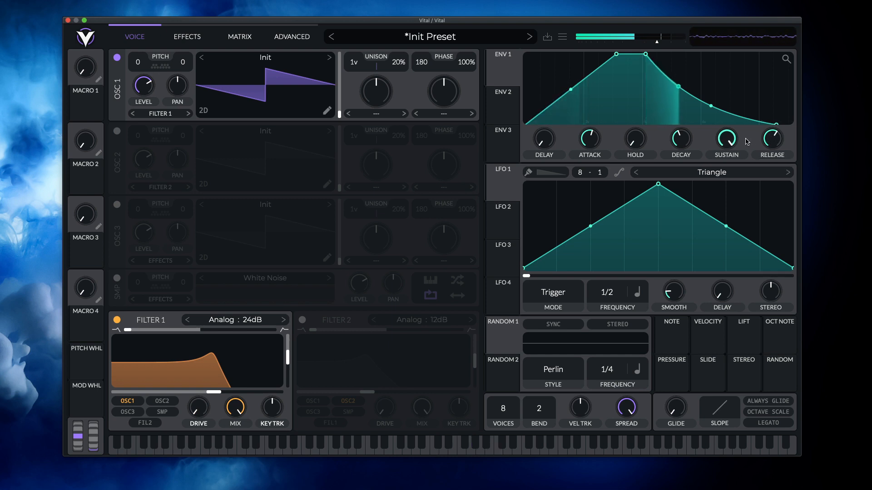
pyautogui.moveTo(597, 139); pyautogui.dragTo(602, 210)
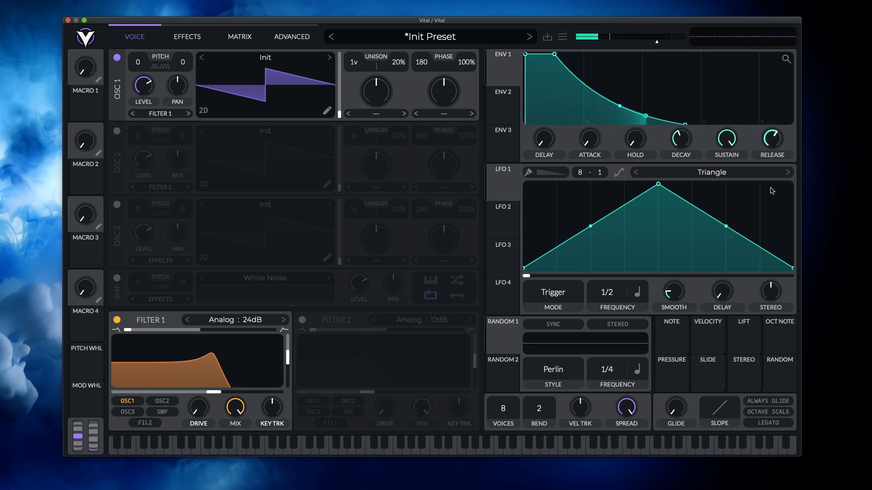
pyautogui.moveTo(774, 141); pyautogui.dragTo(764, 219)
pyautogui.moveTo(727, 140); pyautogui.dragTo(729, 167)
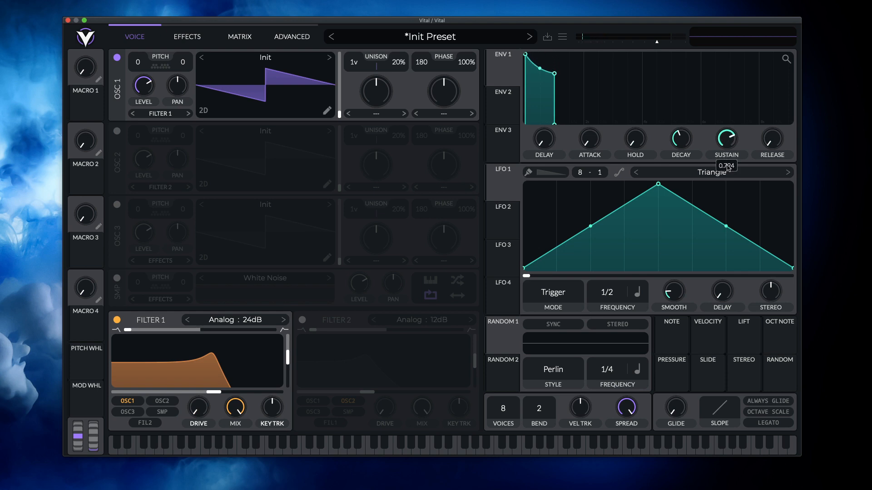
pyautogui.moveTo(733, 197); pyautogui.dragTo(734, 231)
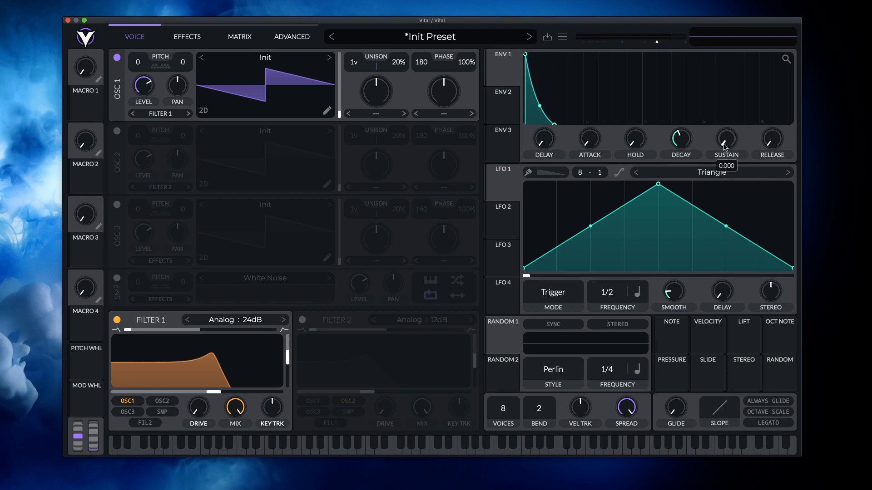
# - Try short decay and release settings on envelope 1, then give it a long decay, a roughly half-level sustain and a longer release
pyautogui.moveTo(680, 146); pyautogui.dragTo(681, 155)
pyautogui.moveTo(770, 141); pyautogui.dragTo(775, 117)
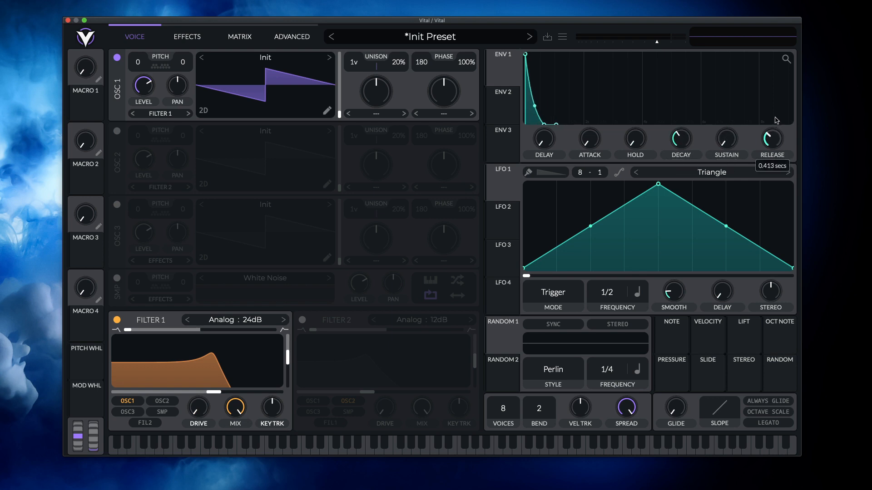
pyautogui.moveTo(683, 140); pyautogui.dragTo(683, 129)
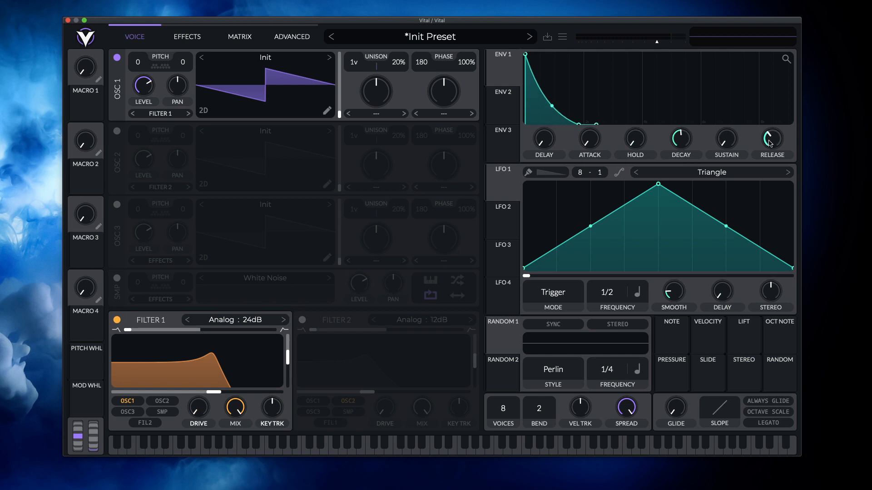
pyautogui.moveTo(769, 142); pyautogui.dragTo(770, 137)
pyautogui.moveTo(680, 144); pyautogui.dragTo(729, 108)
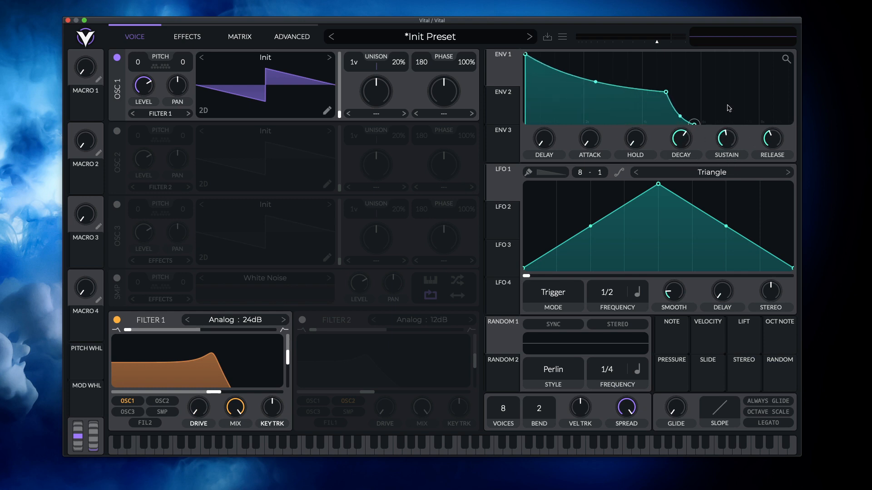
pyautogui.moveTo(770, 136); pyautogui.dragTo(771, 131)
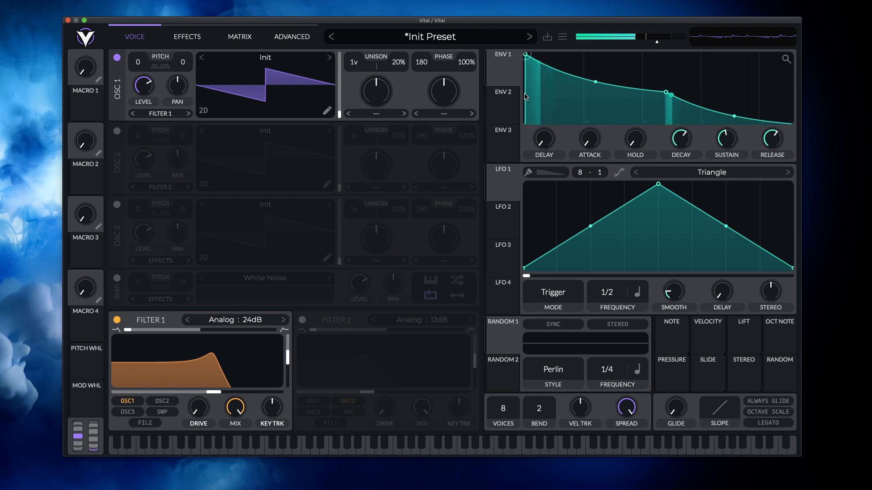
# - Assign envelope 2 to Filter 1's cutoff and shape it with zero sustain and a short decay
pyautogui.click(512, 107)
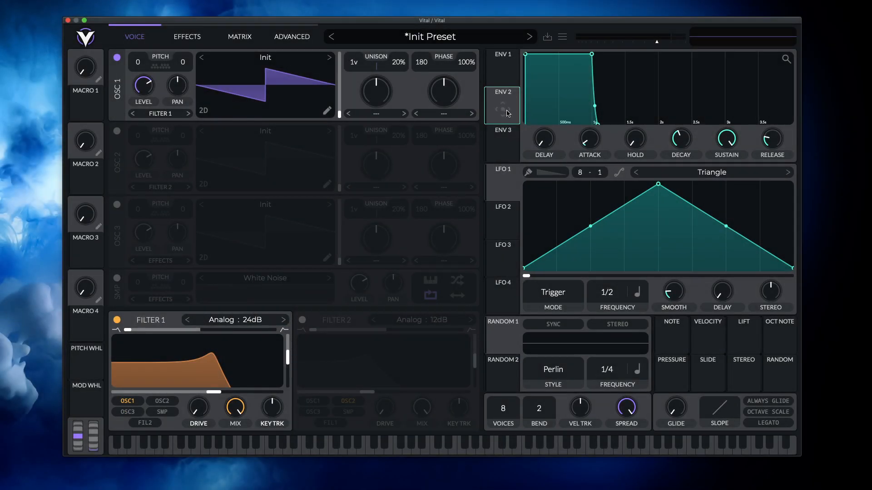
pyautogui.moveTo(487, 106); pyautogui.dragTo(208, 360)
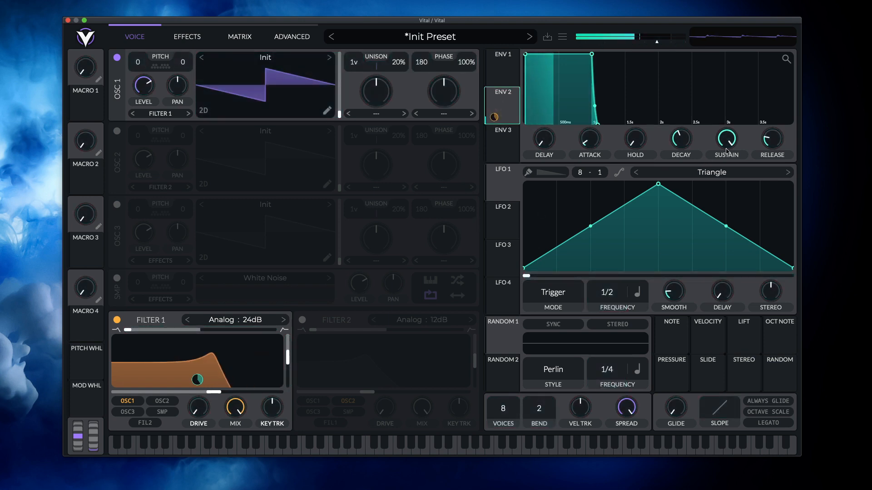
pyautogui.moveTo(726, 139); pyautogui.dragTo(740, 241)
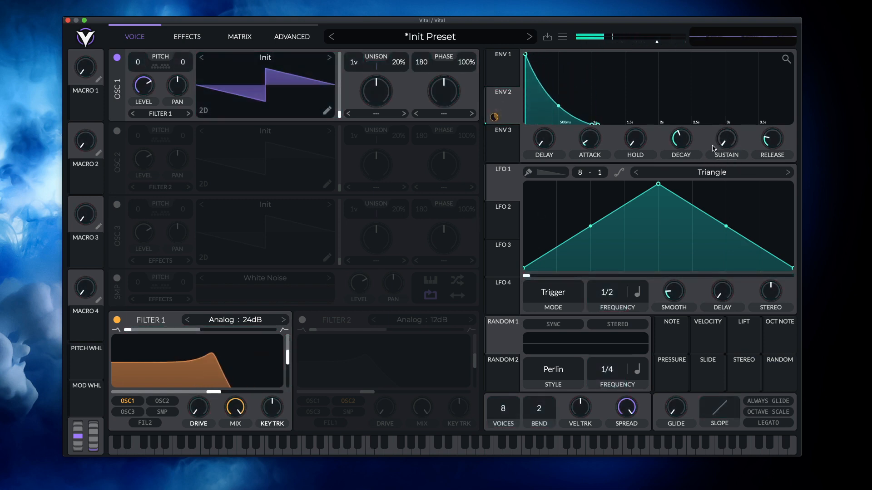
pyautogui.moveTo(681, 139); pyautogui.dragTo(680, 155)
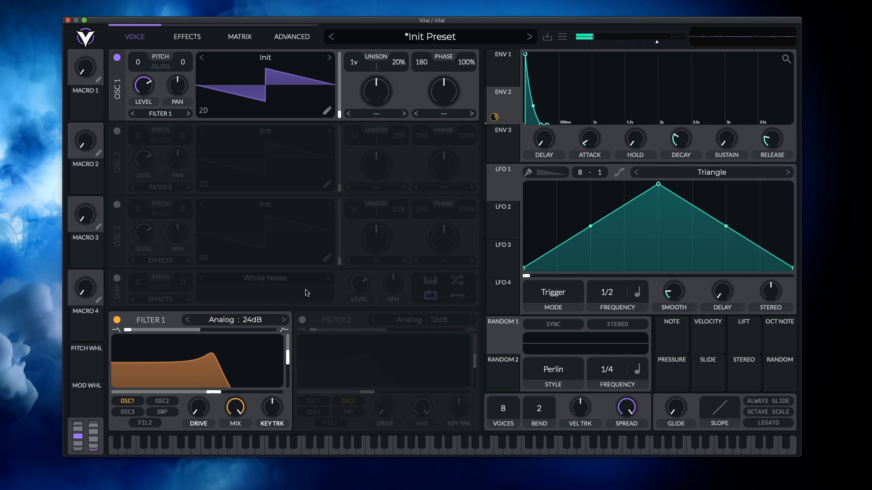
# - Lower Filter 1's cutoff to just under 112 Hz and reduce envelope 2's modulation of it to about 36
pyautogui.moveTo(221, 393); pyautogui.dragTo(166, 394)
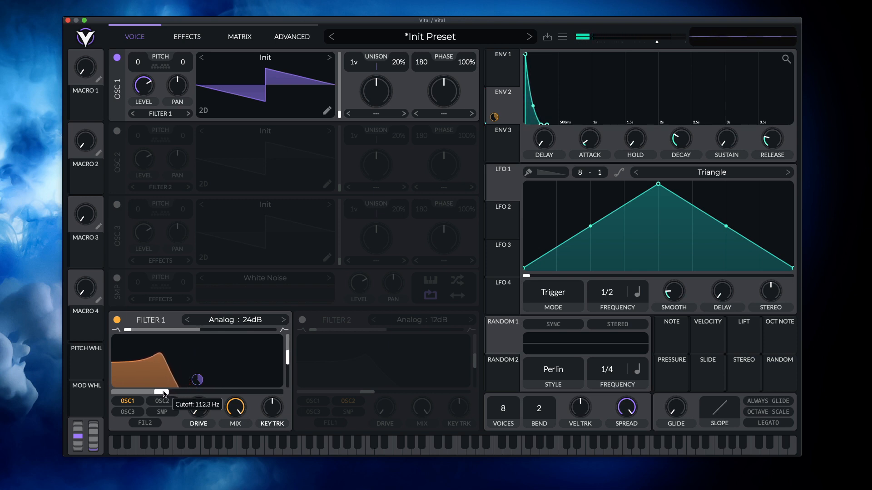
pyautogui.moveTo(164, 394); pyautogui.dragTo(161, 392)
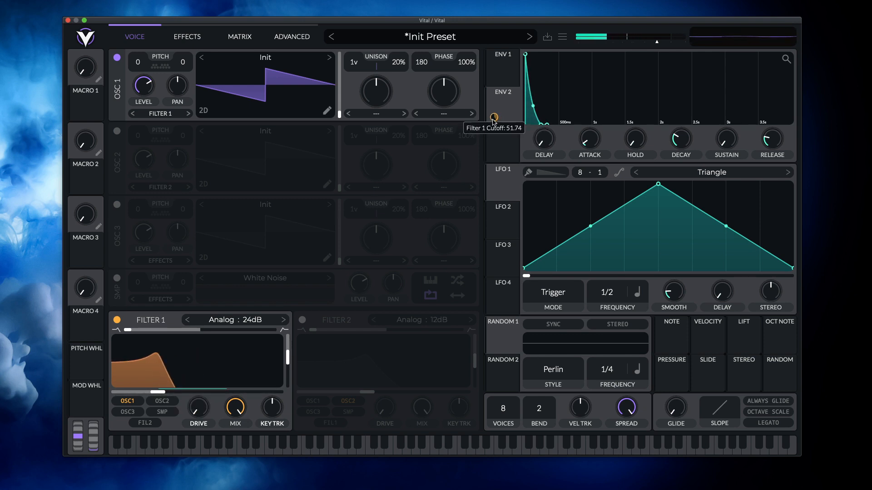
pyautogui.moveTo(494, 117); pyautogui.dragTo(494, 116)
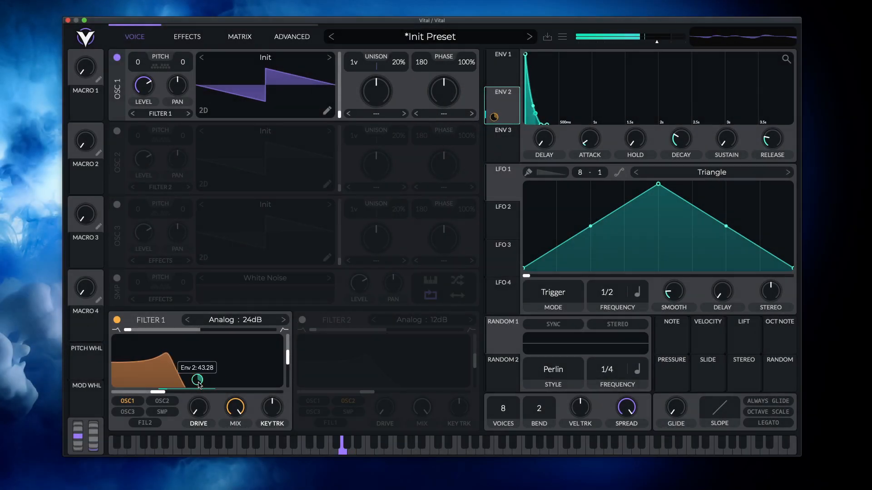
pyautogui.moveTo(198, 385)
pyautogui.mouseDown()
pyautogui.moveTo(198, 395)
pyautogui.moveTo(198, 384)
pyautogui.mouseUp()
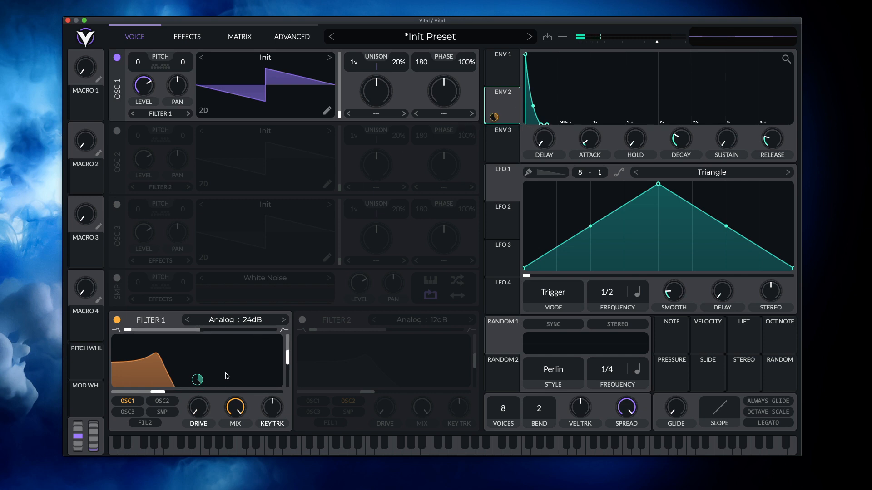
# - Remove envelope 2's modulation from Filter 1's cutoff, then assign envelope 2 to the cutoff again
pyautogui.moveTo(493, 119)
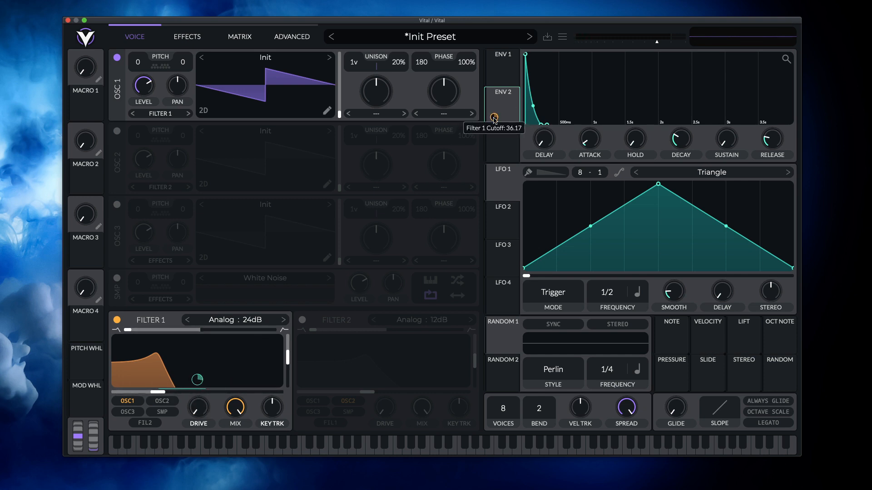
pyautogui.moveTo(493, 118); pyautogui.dragTo(494, 118)
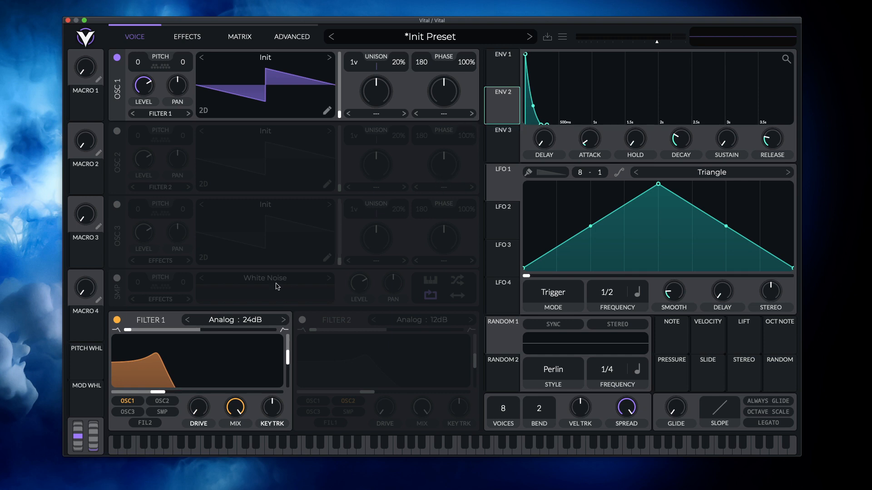
pyautogui.moveTo(158, 392); pyautogui.dragTo(184, 394)
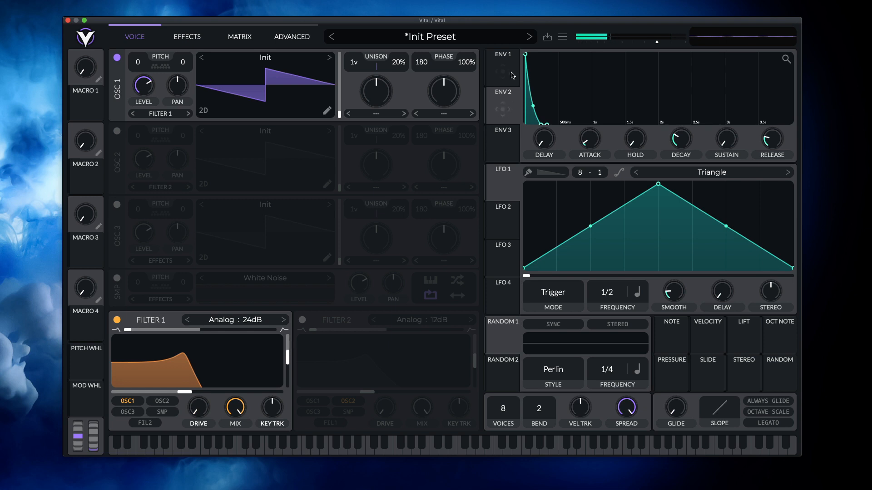
pyautogui.moveTo(509, 110); pyautogui.dragTo(164, 393)
# - Lower Filter 1's resonance, raise its cutoff slightly and reduce the envelope 2 modulation amount
pyautogui.moveTo(286, 357); pyautogui.dragTo(286, 364)
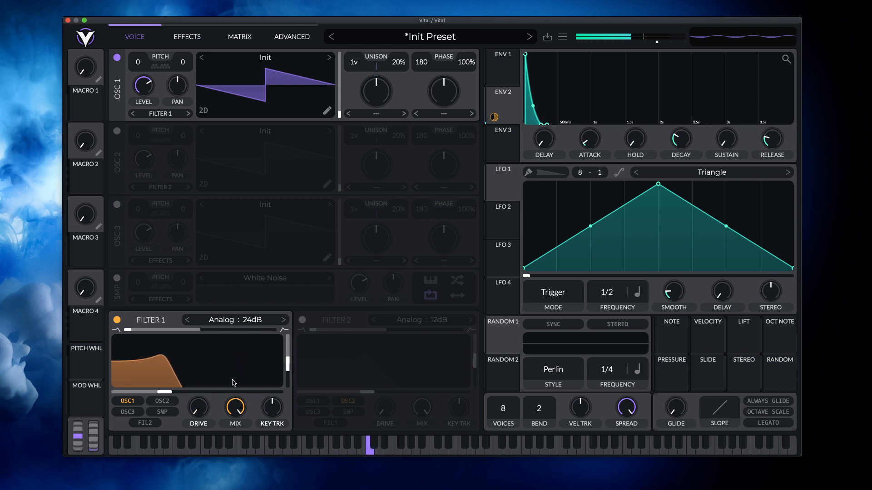
pyautogui.moveTo(165, 393); pyautogui.dragTo(181, 393)
pyautogui.moveTo(197, 379); pyautogui.dragTo(197, 380)
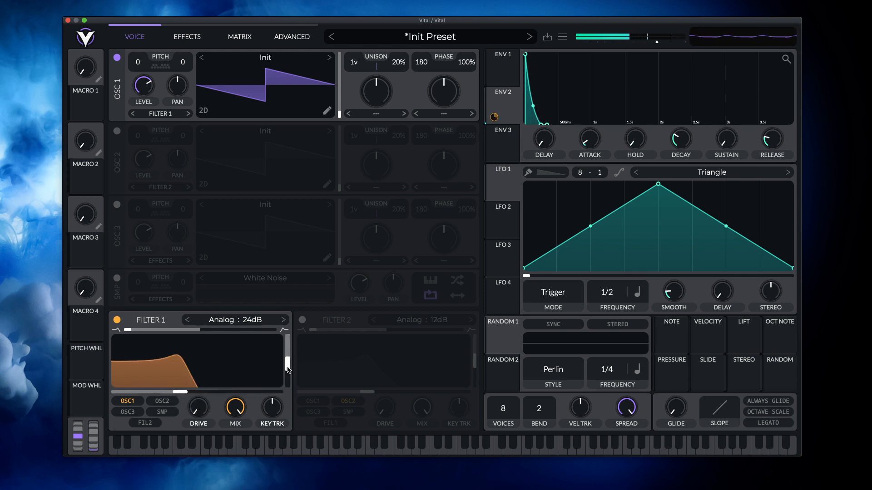
pyautogui.moveTo(287, 369); pyautogui.dragTo(285, 376)
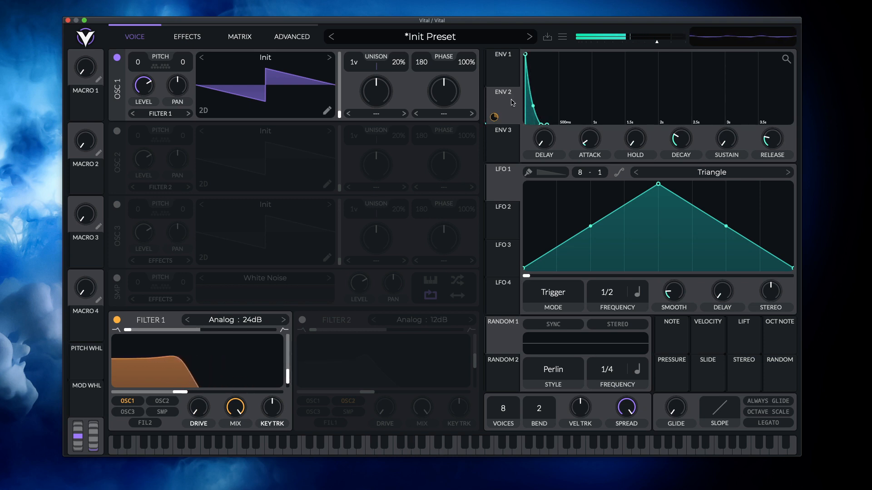
# - Shorten envelope 1's release
pyautogui.click(503, 69)
pyautogui.moveTo(766, 140); pyautogui.dragTo(764, 158)
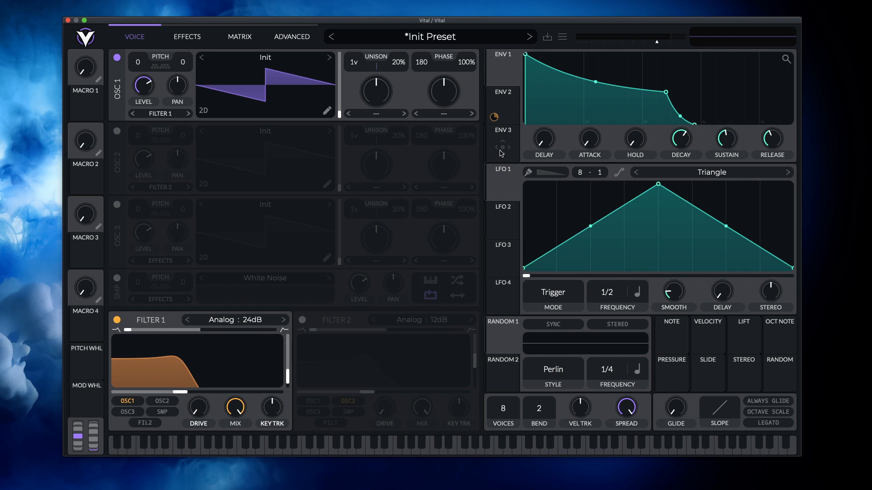
# - Assign LFO 1 to oscillator 1's fine tune and reset the base tune to 0
pyautogui.click(510, 174)
pyautogui.moveTo(510, 191); pyautogui.dragTo(180, 74)
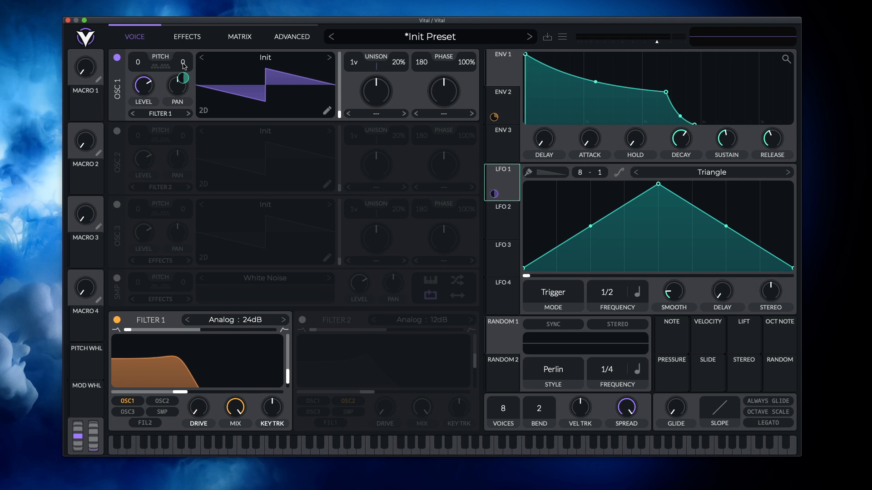
pyautogui.moveTo(184, 67); pyautogui.dragTo(183, 93)
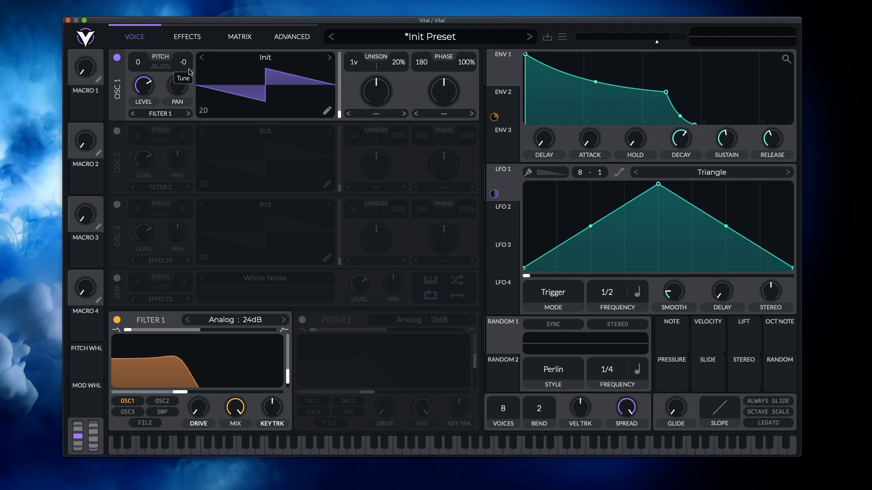
pyautogui.doubleClick(188, 72)
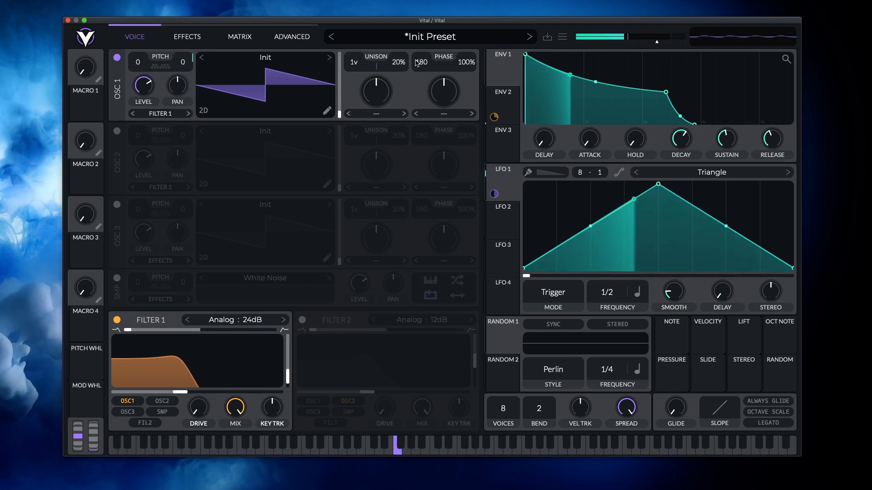
# - Raise envelope 1's sustain and increase LFO 1's modulation of oscillator 1's tune to full depth
pyautogui.moveTo(731, 140); pyautogui.dragTo(731, 123)
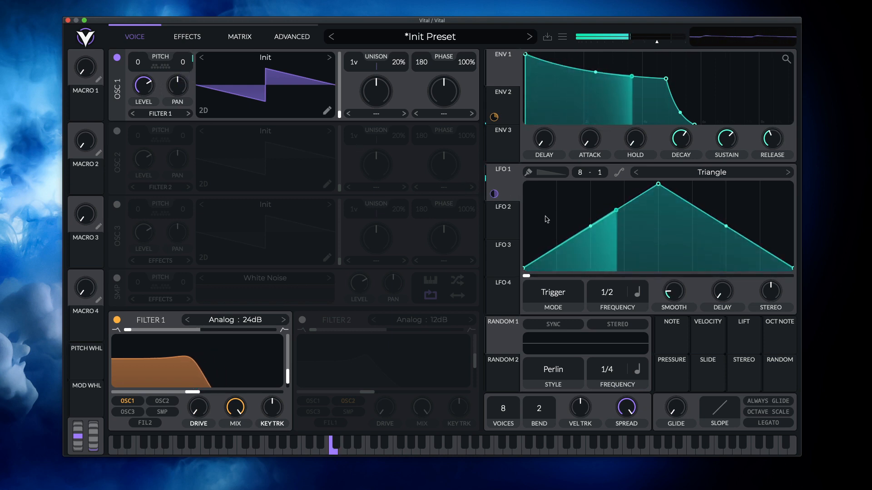
pyautogui.moveTo(494, 193)
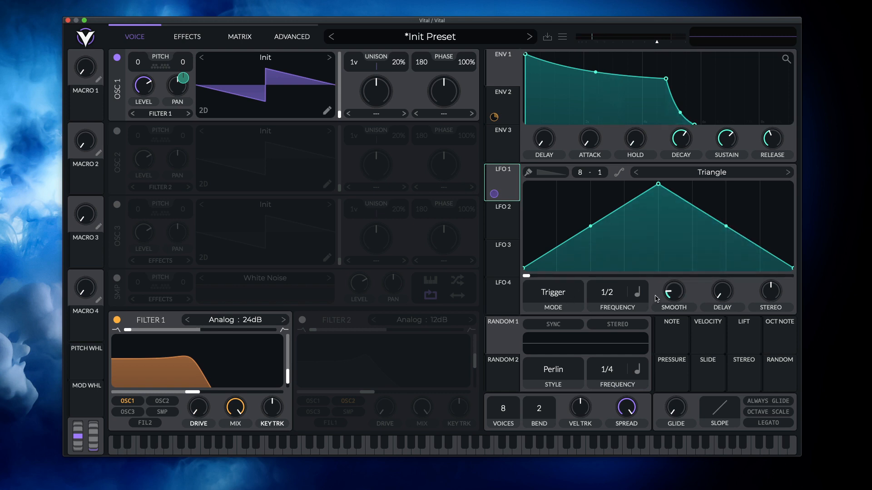
# - Try LFO 1's frequency in Seconds and speed it up to 0.171 secs
pyautogui.click(638, 294)
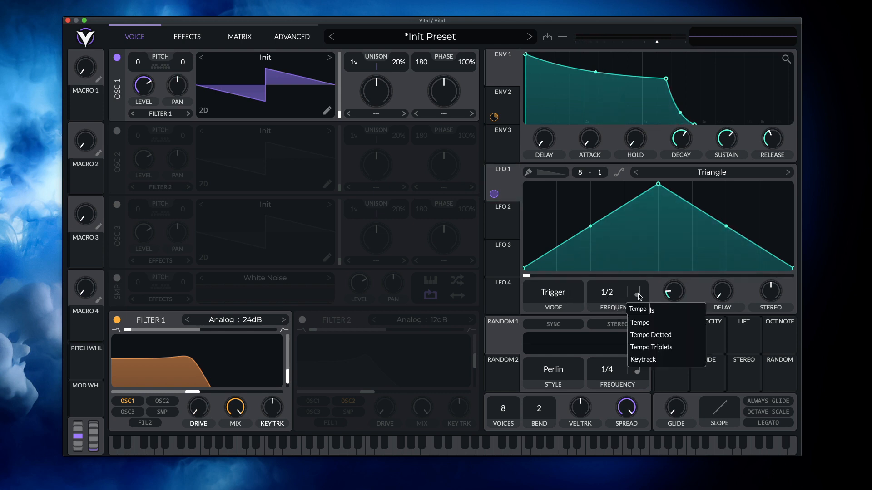
pyautogui.click(641, 294)
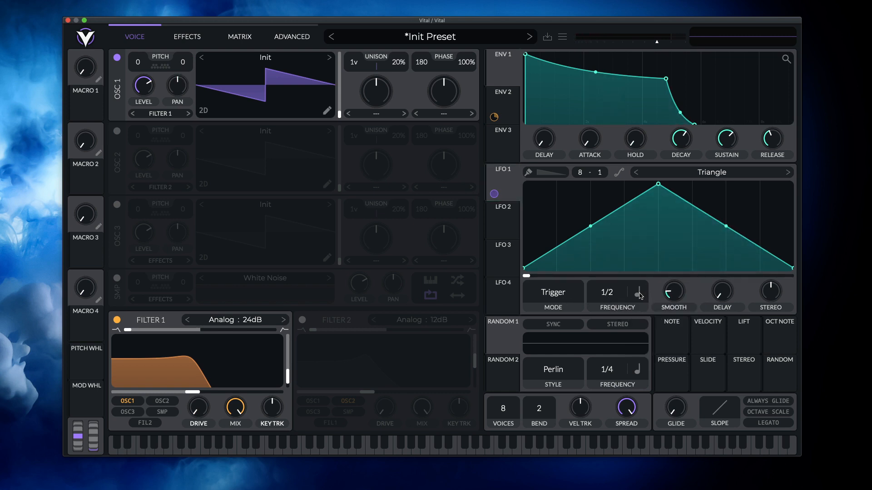
pyautogui.click(645, 297)
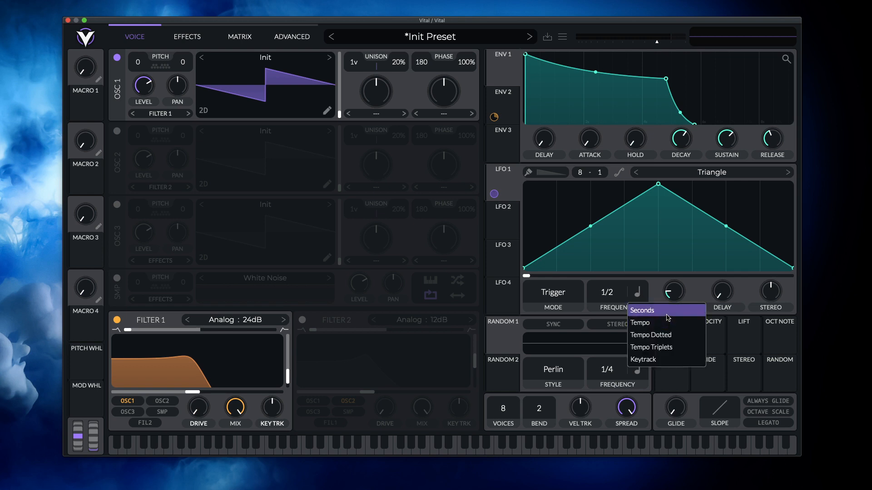
pyautogui.click(644, 309)
pyautogui.click(639, 293)
pyautogui.click(638, 287)
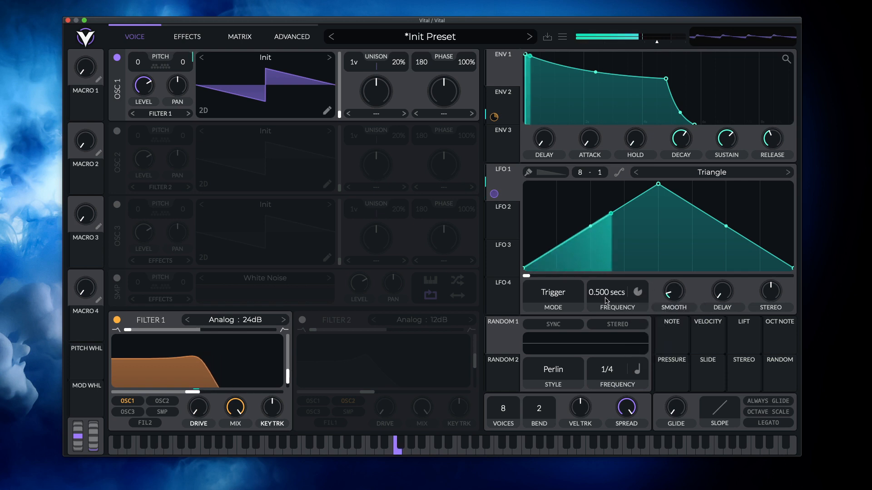
pyautogui.moveTo(606, 299)
pyautogui.mouseDown()
pyautogui.moveTo(609, 318)
pyautogui.moveTo(620, 298)
pyautogui.mouseUp()
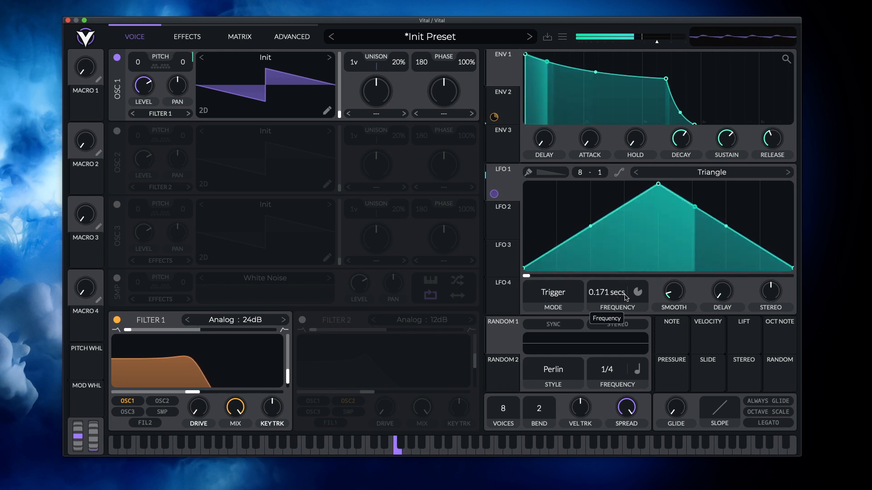
# - Set LFO 1's frequency to Tempo with a rate of 1/8
pyautogui.click(638, 295)
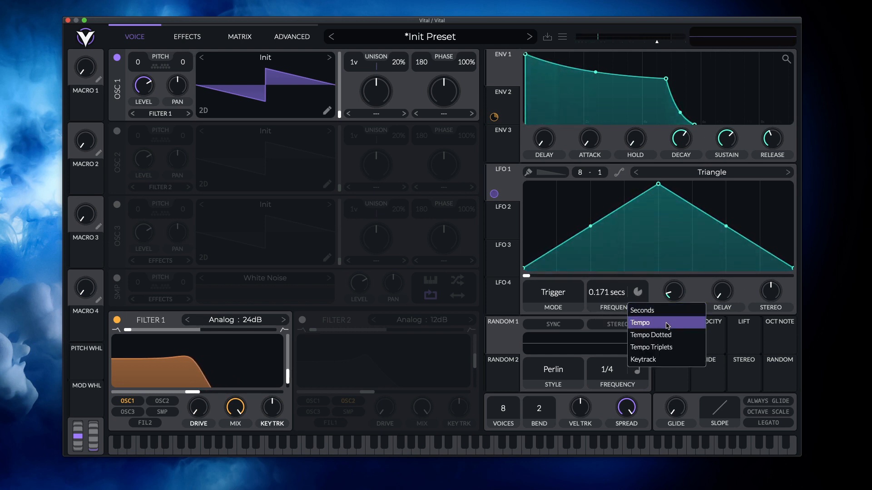
pyautogui.click(645, 321)
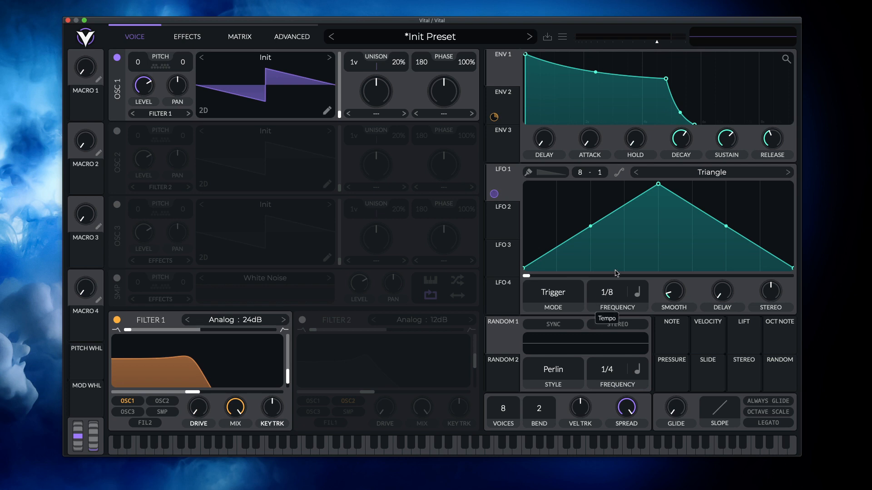
# - Examine the available frequency sync types and playback modes of LFO 1
pyautogui.click(637, 293)
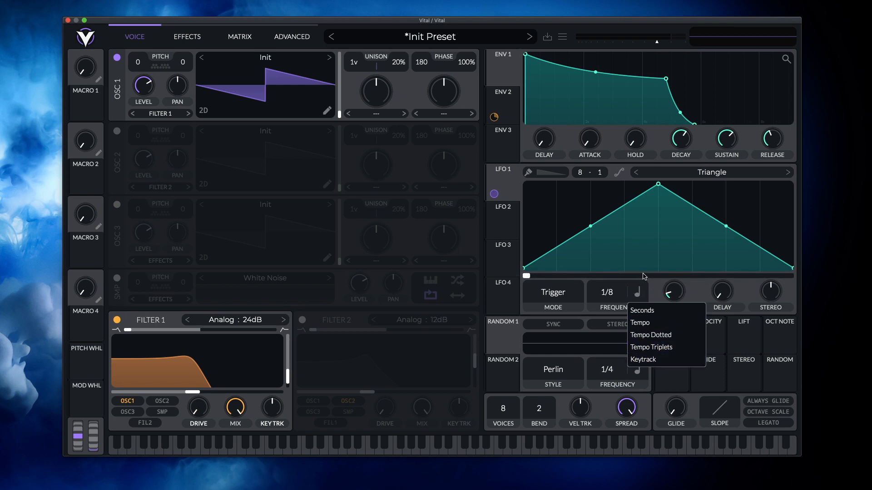
pyautogui.click(660, 283)
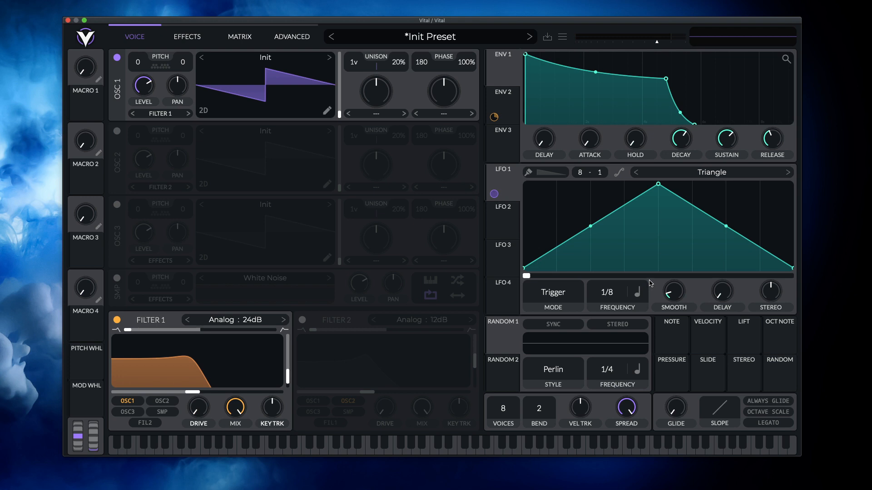
pyautogui.click(563, 298)
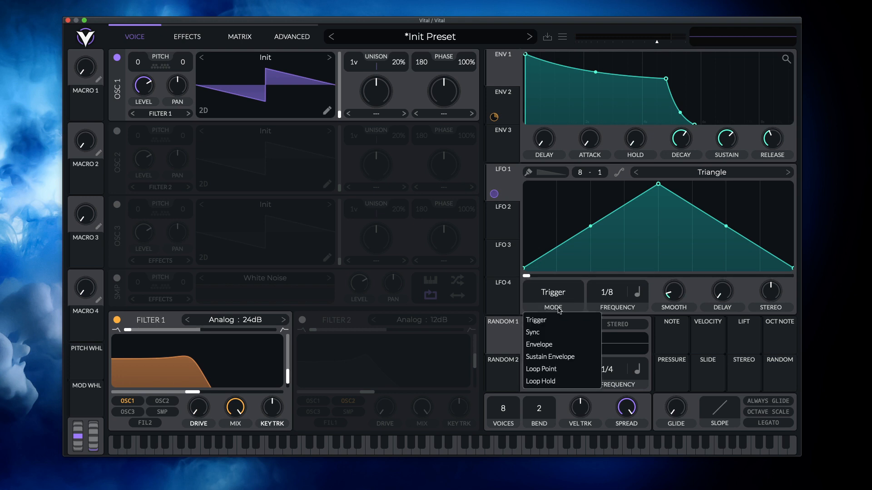
pyautogui.click(593, 277)
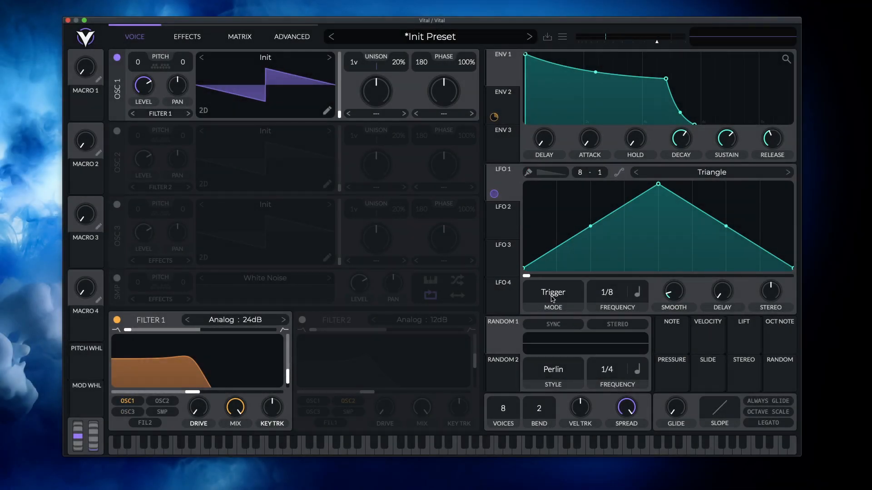
pyautogui.click(554, 299)
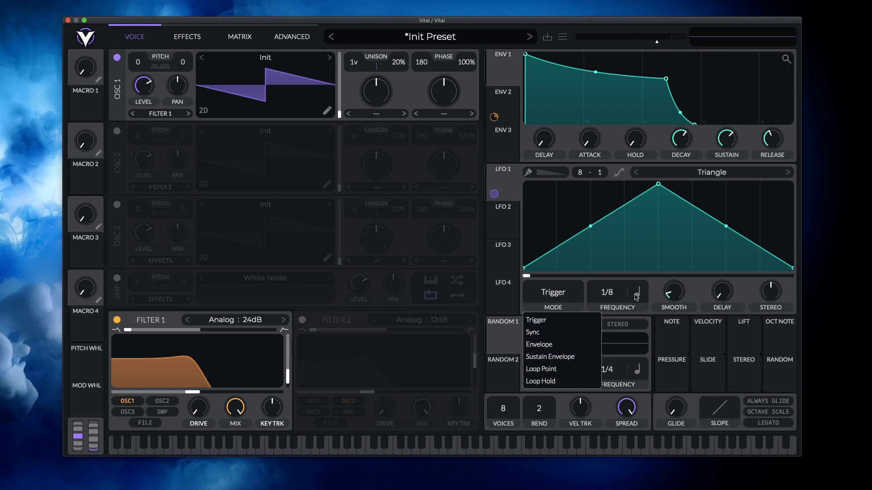
pyautogui.click(667, 287)
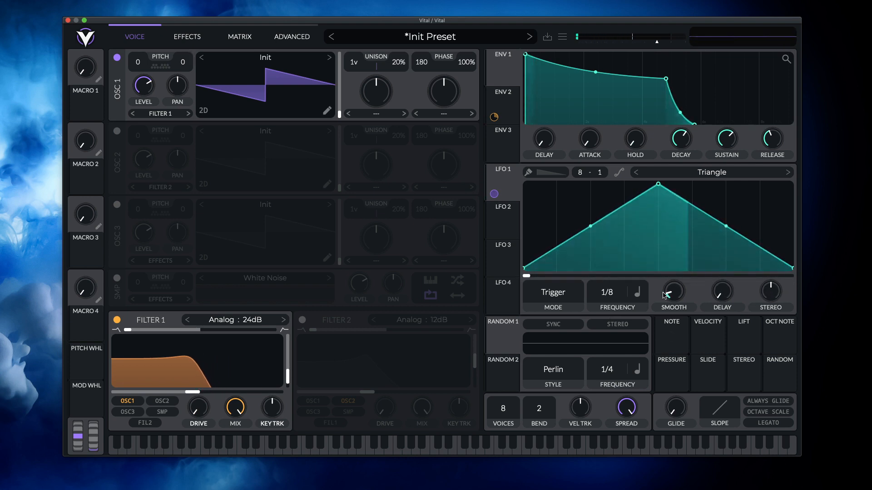
# - Try a higher Smooth amount on LFO 1, reshape it into a falling ramp, and set Smooth to 0.000 secs
pyautogui.moveTo(672, 296)
pyautogui.moveTo(672, 296); pyautogui.dragTo(680, 253)
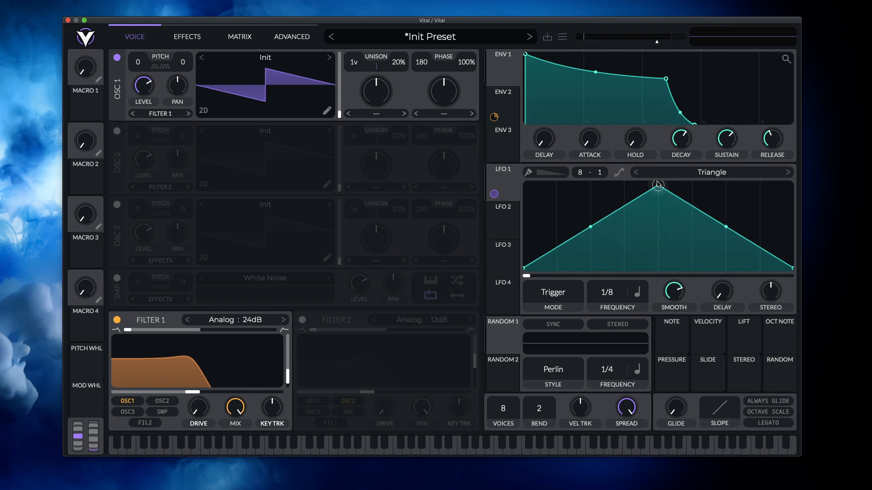
pyautogui.moveTo(658, 184); pyautogui.dragTo(485, 165)
pyautogui.moveTo(674, 290); pyautogui.dragTo(678, 317)
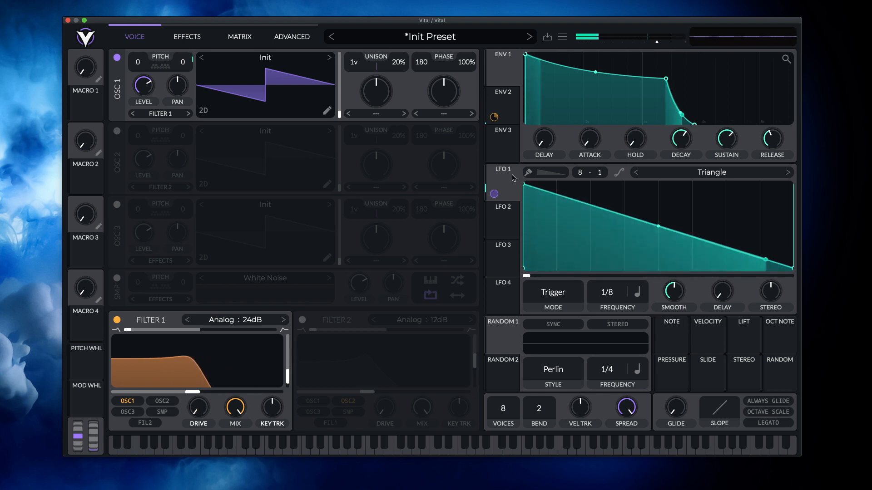
pyautogui.moveTo(524, 184)
pyautogui.mouseDown()
pyautogui.moveTo(540, 183)
pyautogui.moveTo(524, 184)
pyautogui.mouseUp()
pyautogui.moveTo(680, 295)
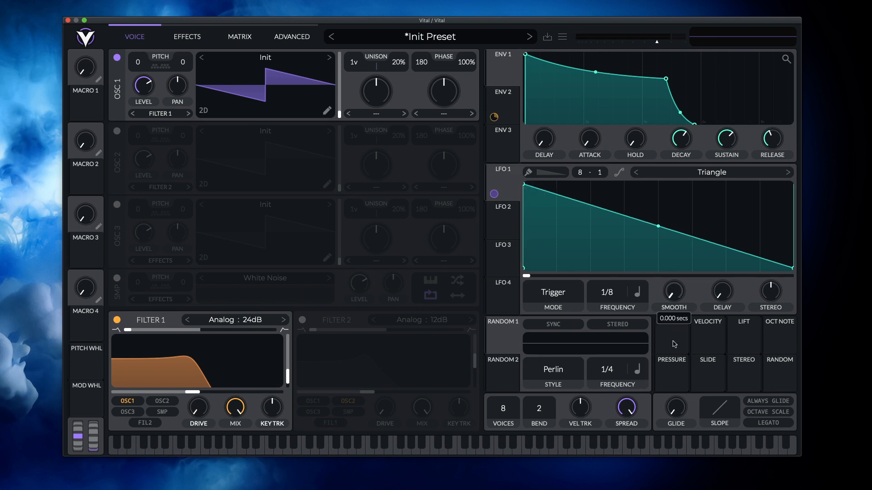
pyautogui.moveTo(681, 295); pyautogui.dragTo(677, 357)
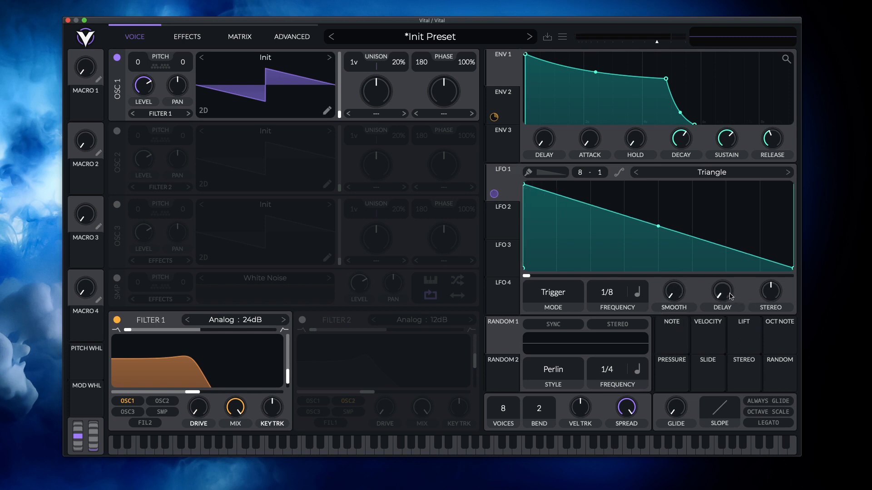
# - Try a delay on LFO 1, move its peak near the middle of the cycle, and remove the delay
pyautogui.moveTo(731, 296); pyautogui.dragTo(732, 265)
pyautogui.moveTo(524, 184); pyautogui.dragTo(647, 183)
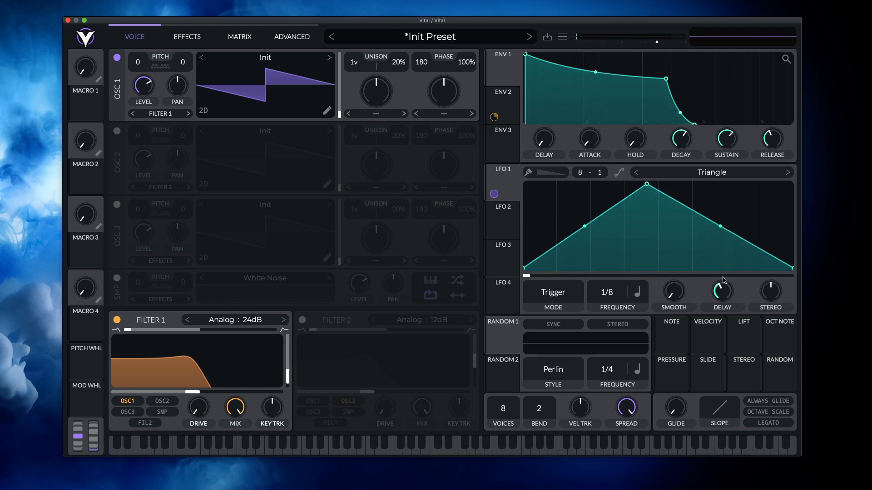
pyautogui.moveTo(720, 282); pyautogui.dragTo(726, 331)
# - Try a slight Stereo offset on LFO 1 and reset it to its default
pyautogui.moveTo(774, 300); pyautogui.dragTo(776, 291)
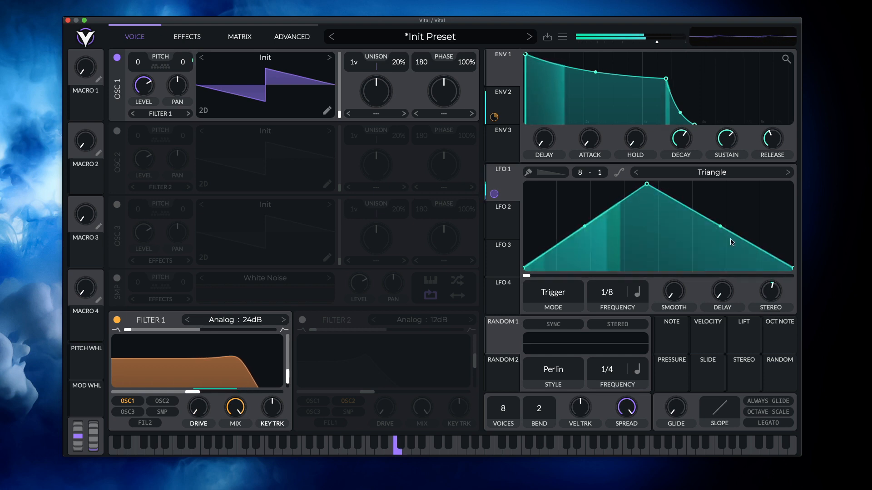
pyautogui.doubleClick(777, 302)
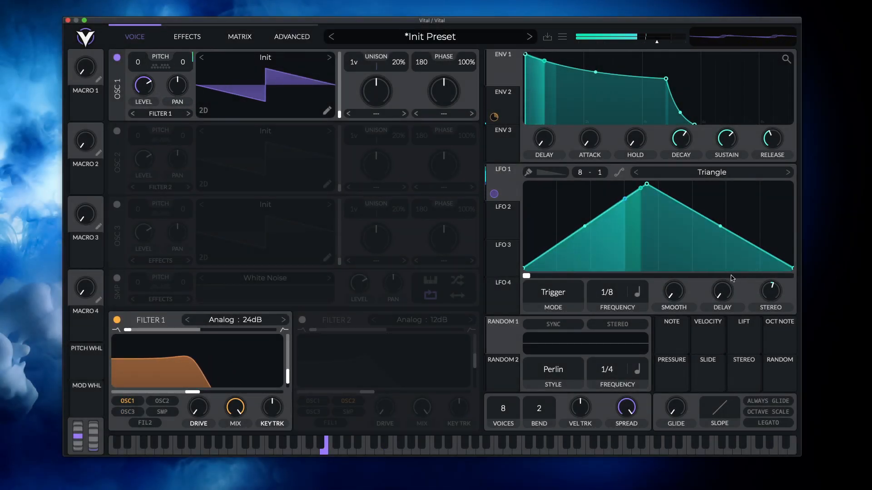
pyautogui.doubleClick(773, 295)
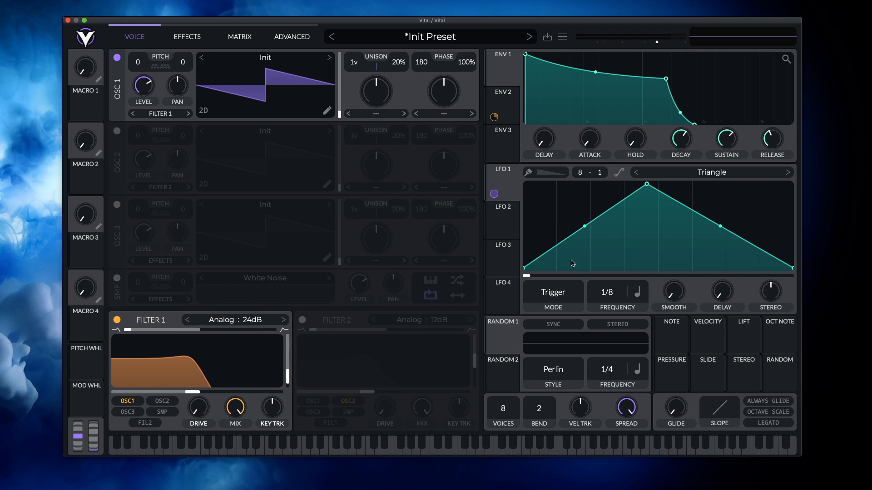
# - Turn on LFO 1's paint mode and paint falling saw segments of varying heights across all eight grid columns
pyautogui.click(529, 173)
pyautogui.moveTo(527, 215)
pyautogui.mouseDown()
pyautogui.moveTo(624, 212)
pyautogui.moveTo(528, 188)
pyautogui.mouseUp()
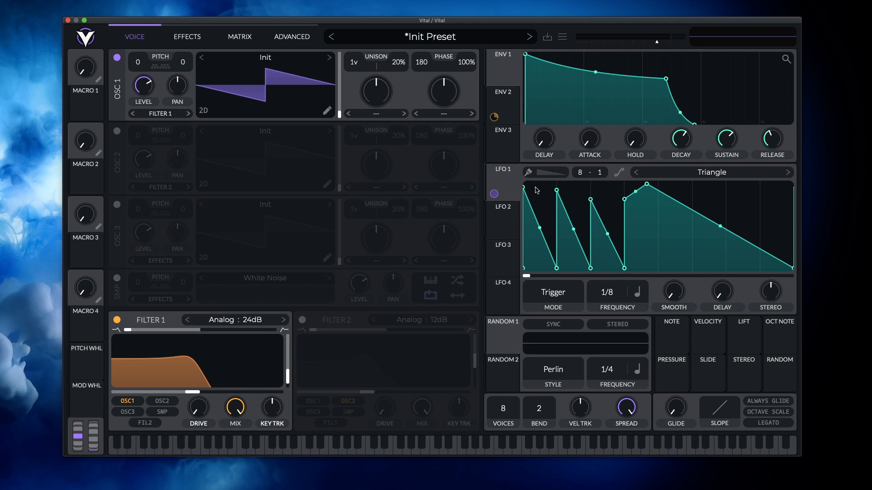
pyautogui.moveTo(605, 207)
pyautogui.mouseDown()
pyautogui.moveTo(595, 230)
pyautogui.moveTo(614, 217)
pyautogui.moveTo(605, 190)
pyautogui.mouseUp()
pyautogui.rightClick(601, 201)
pyautogui.click(602, 190)
pyautogui.moveTo(704, 191)
pyautogui.mouseDown()
pyautogui.moveTo(819, 229)
pyautogui.moveTo(637, 192)
pyautogui.moveTo(678, 192)
pyautogui.mouseUp()
pyautogui.click(678, 193)
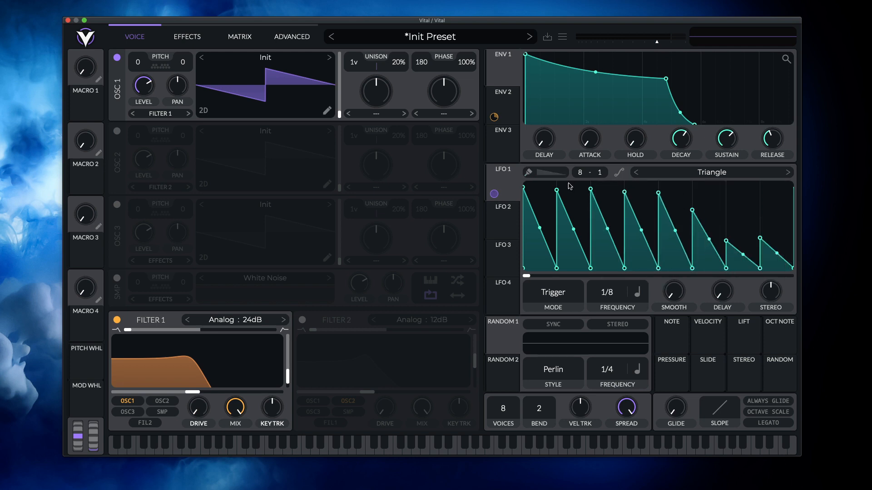
pyautogui.rightClick(611, 195)
pyautogui.moveTo(611, 195); pyautogui.dragTo(600, 195)
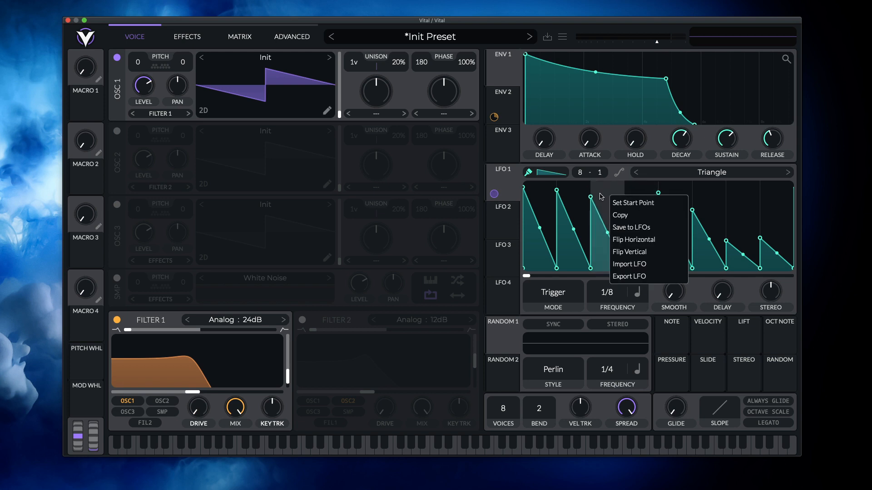
pyautogui.click(699, 202)
pyautogui.rightClick(717, 196)
pyautogui.moveTo(717, 195); pyautogui.dragTo(598, 210)
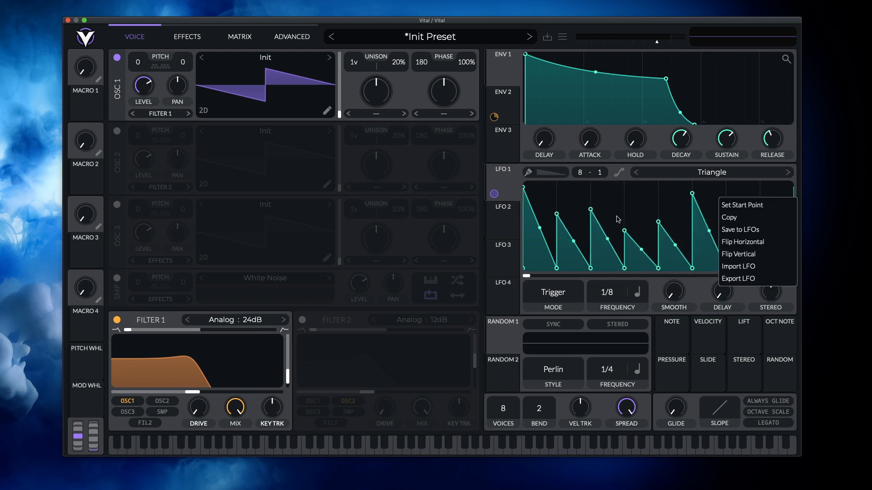
pyautogui.click(636, 206)
# - Choose the flat step brush for LFO 1 and paint steps of varying heights across the whole grid
pyautogui.click(544, 175)
pyautogui.click(544, 198)
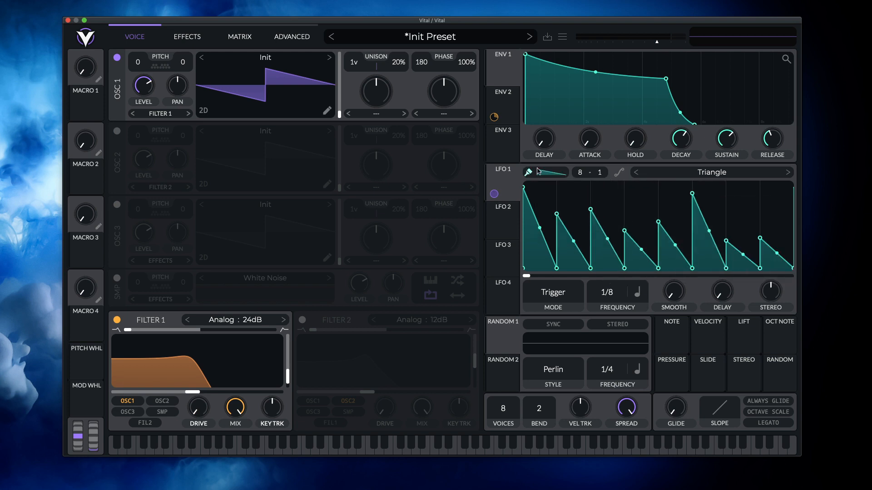
pyautogui.click(549, 174)
pyautogui.click(544, 186)
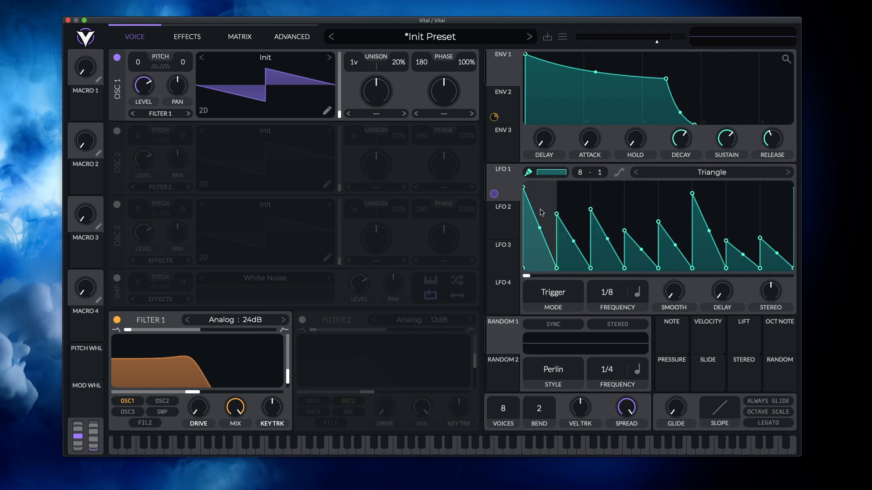
pyautogui.moveTo(541, 210)
pyautogui.mouseDown()
pyautogui.moveTo(623, 204)
pyautogui.moveTo(711, 215)
pyautogui.moveTo(778, 239)
pyautogui.mouseUp()
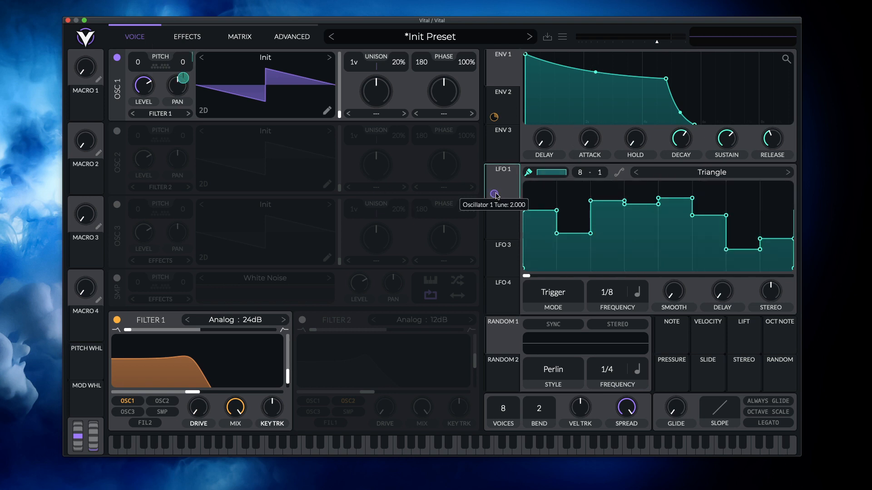
# - Modulate oscillator 1's transpose instead of its tune with LFO 1 at a 1/1 rate, and raise filter 1's cutoff
pyautogui.moveTo(494, 193); pyautogui.dragTo(143, 84)
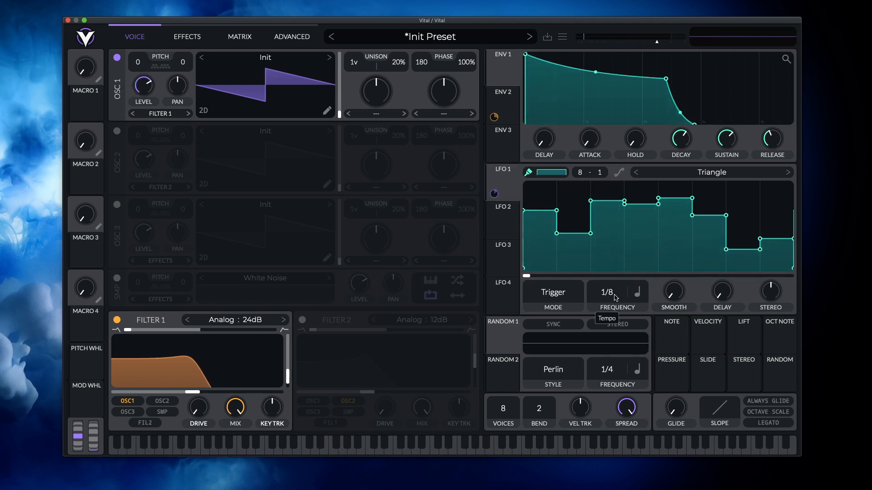
pyautogui.moveTo(615, 296); pyautogui.dragTo(625, 335)
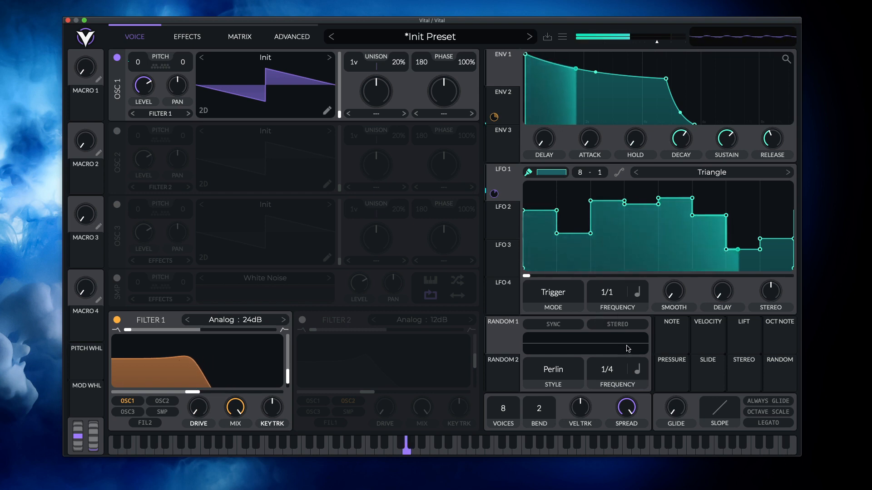
pyautogui.moveTo(192, 392); pyautogui.dragTo(218, 393)
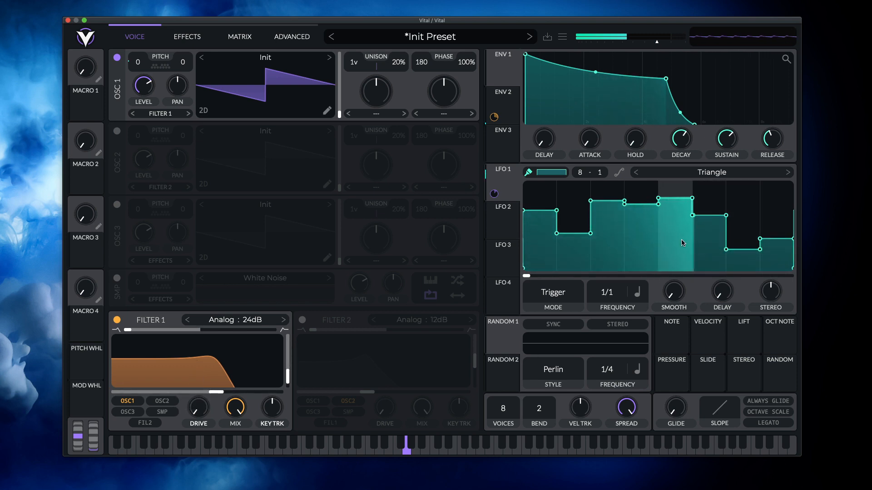
# - Enable C, D#, F, G# and A# in oscillator 1's transpose snap and return to the voice view
pyautogui.click(164, 67)
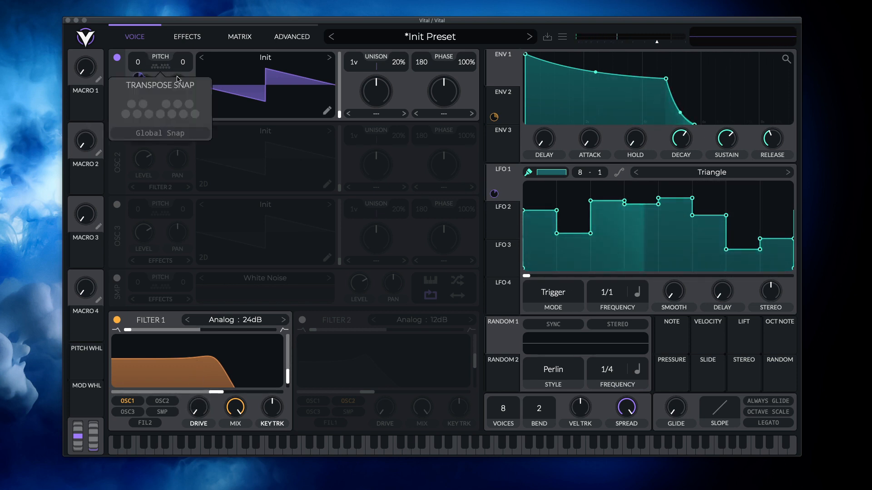
pyautogui.click(125, 114)
pyautogui.click(143, 104)
pyautogui.click(160, 114)
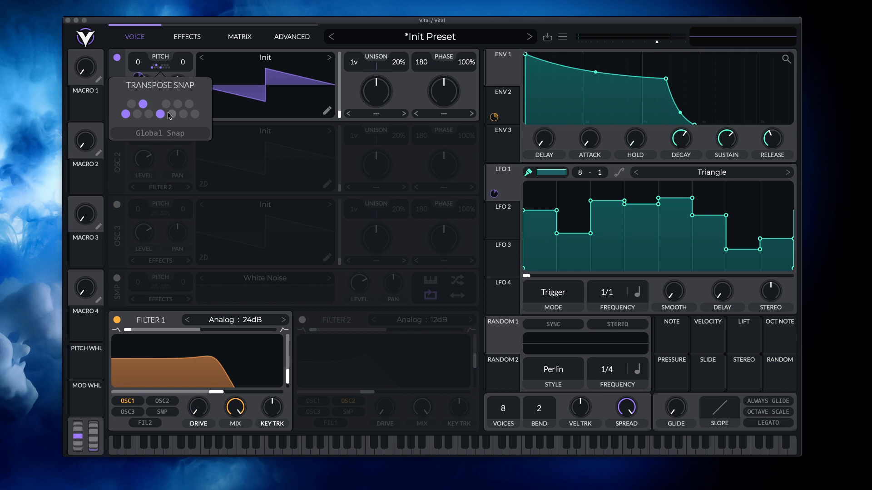
pyautogui.click(178, 104)
pyautogui.click(189, 104)
pyautogui.click(163, 48)
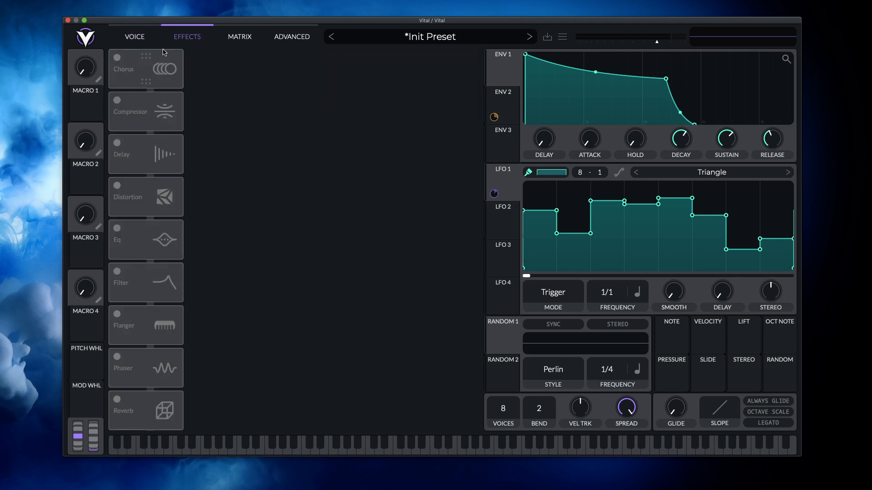
pyautogui.click(144, 40)
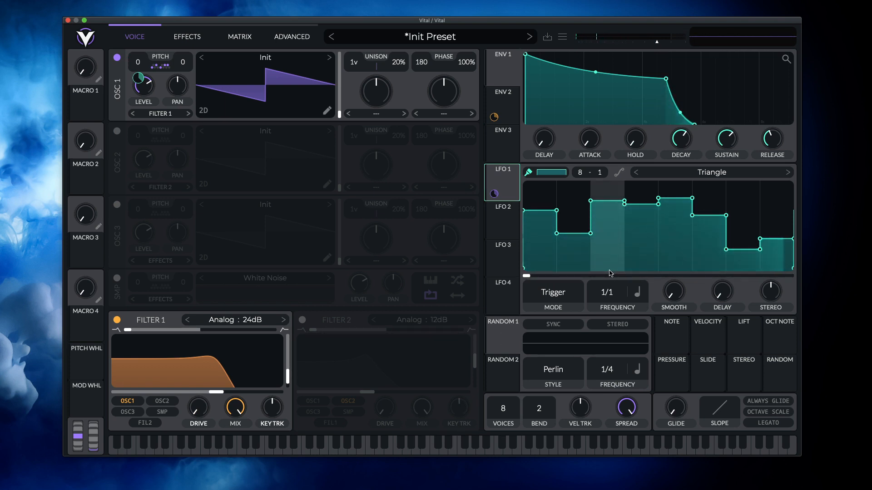
# - Go through LFO 1's preset shapes and settle on Nervous Groove
pyautogui.click(788, 173)
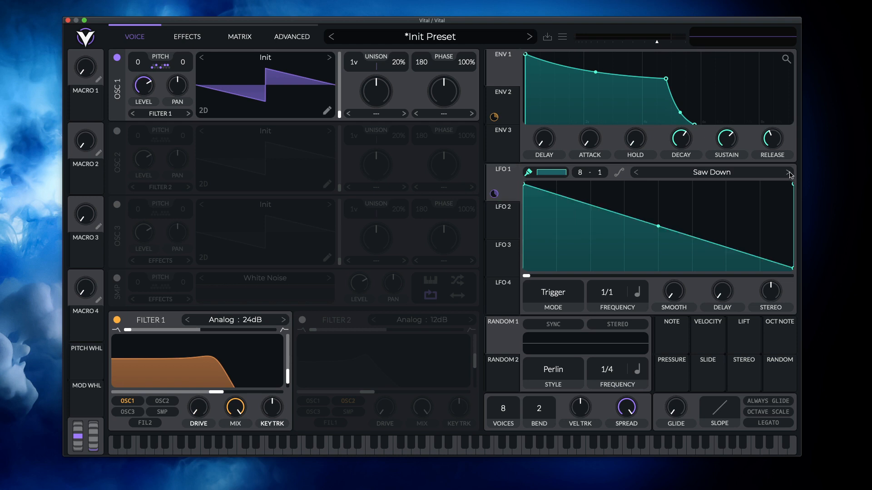
pyautogui.click(784, 174)
pyautogui.click(785, 174)
pyautogui.click(789, 173)
pyautogui.click(789, 173)
pyautogui.click(790, 173)
pyautogui.click(790, 173)
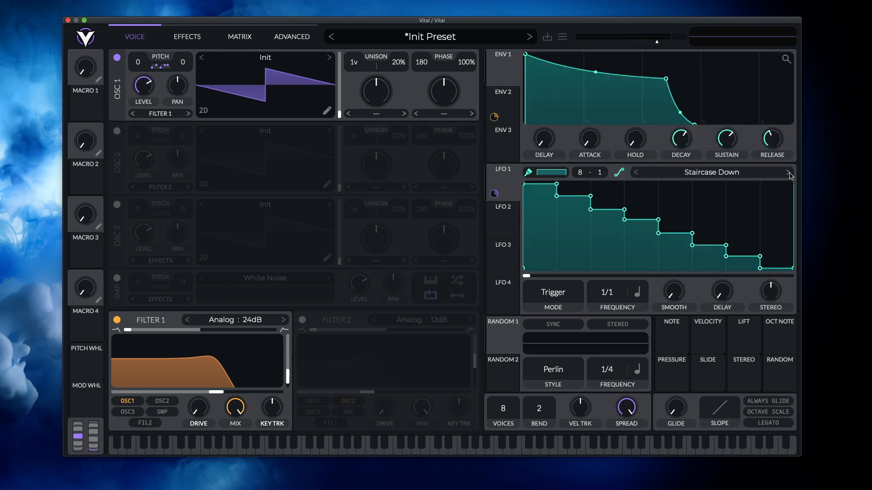
pyautogui.click(789, 173)
pyautogui.click(789, 173)
pyautogui.click(789, 174)
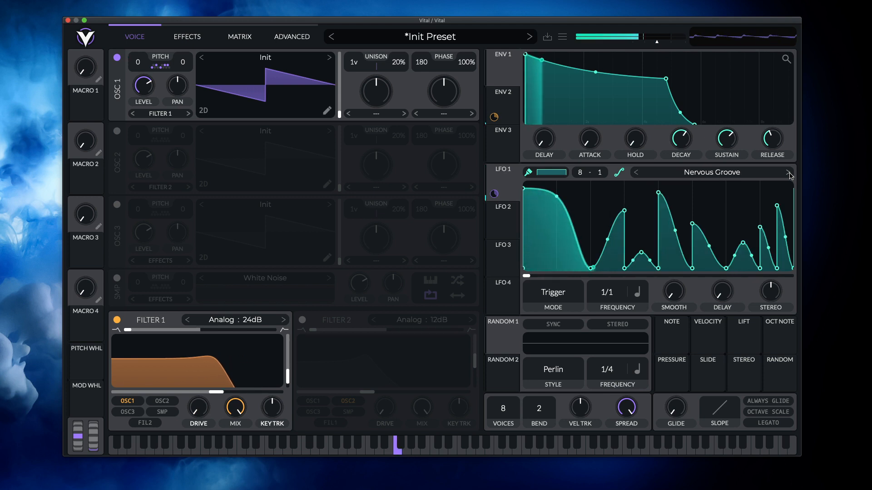
# - Clear the selected notes in oscillator 1's transpose snap and switch oscillator 1 off
pyautogui.click(163, 68)
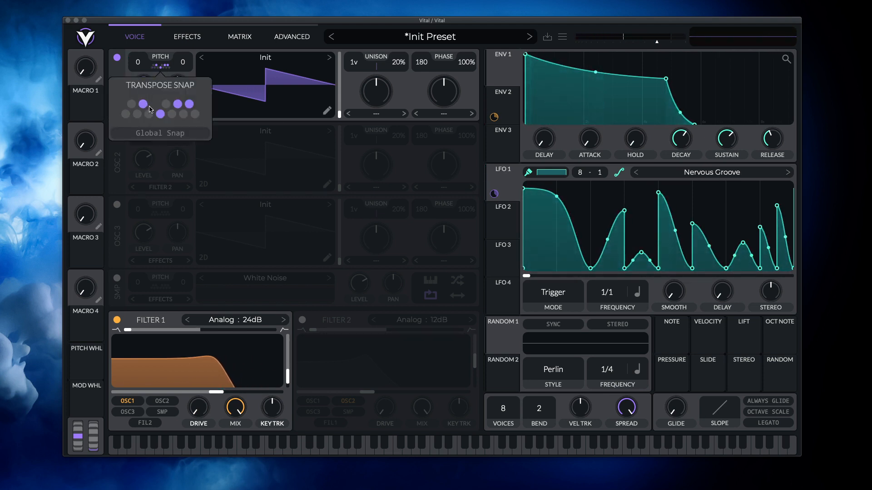
pyautogui.click(161, 114)
pyautogui.click(160, 115)
pyautogui.click(178, 104)
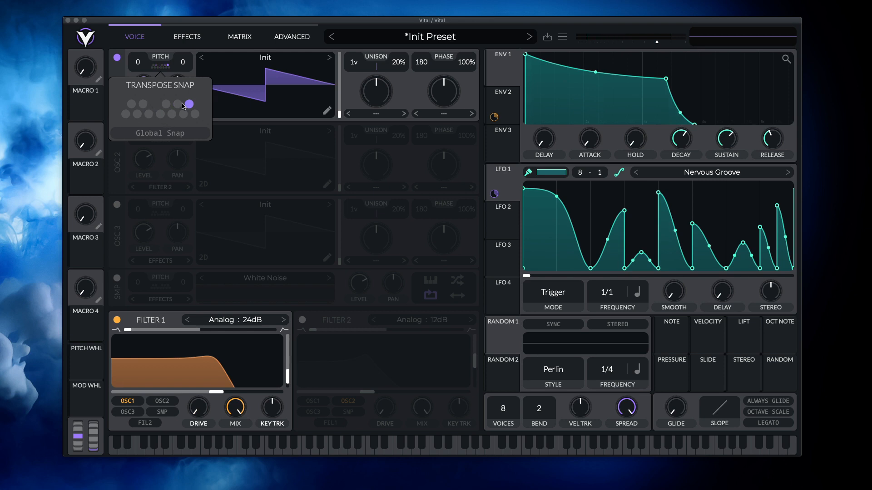
pyautogui.click(117, 58)
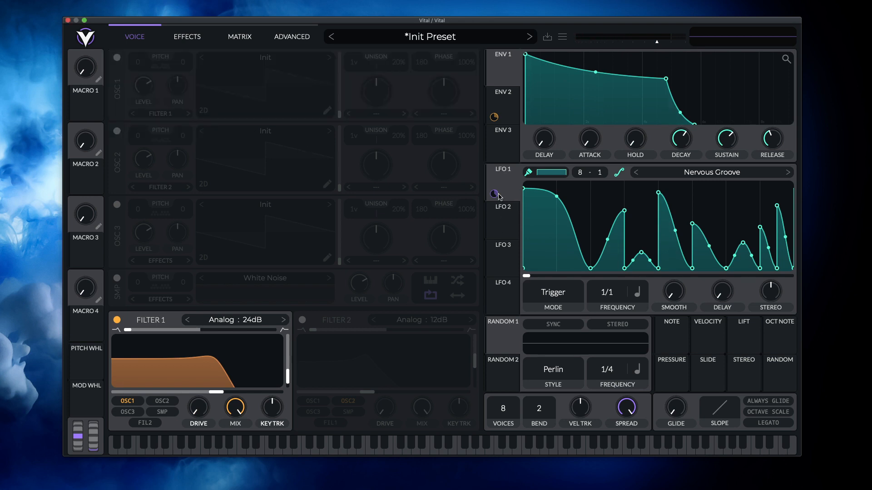
# - Replace LFO 1's transpose modulation on oscillator 1 with Random 1 on its pan, and switch the oscillator on
pyautogui.moveTo(497, 194)
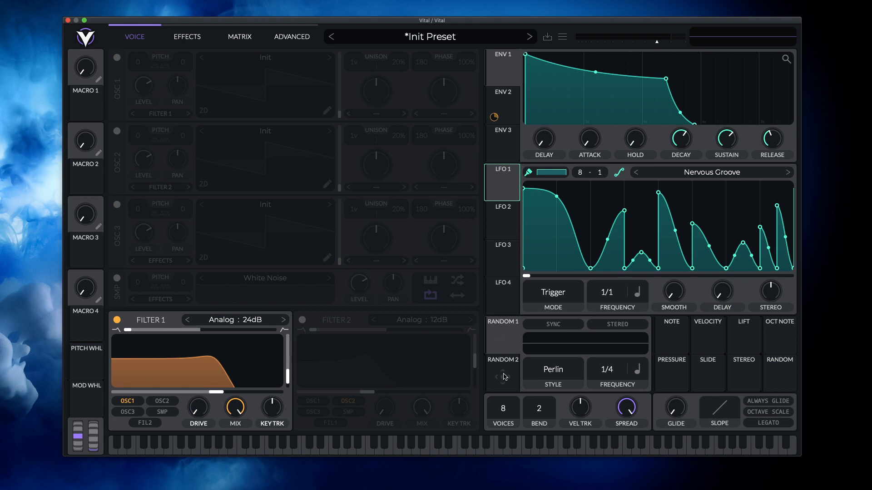
pyautogui.click(513, 339)
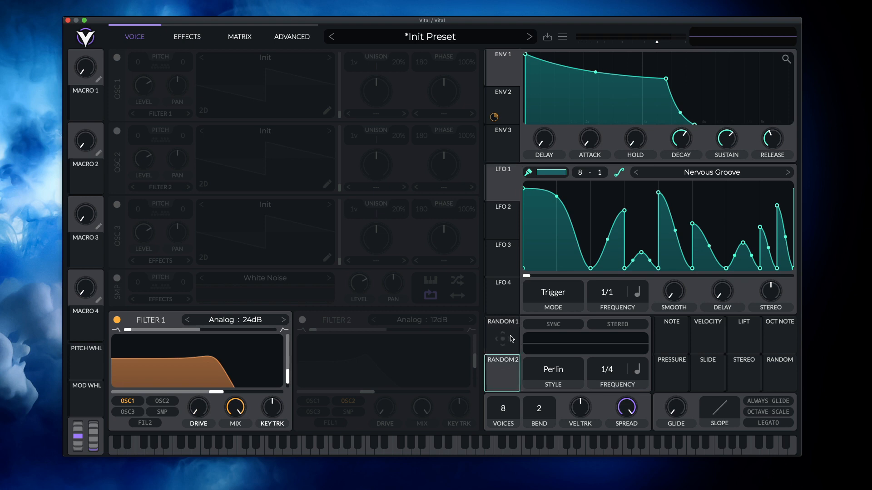
pyautogui.moveTo(503, 339); pyautogui.dragTo(178, 85)
pyautogui.click(117, 58)
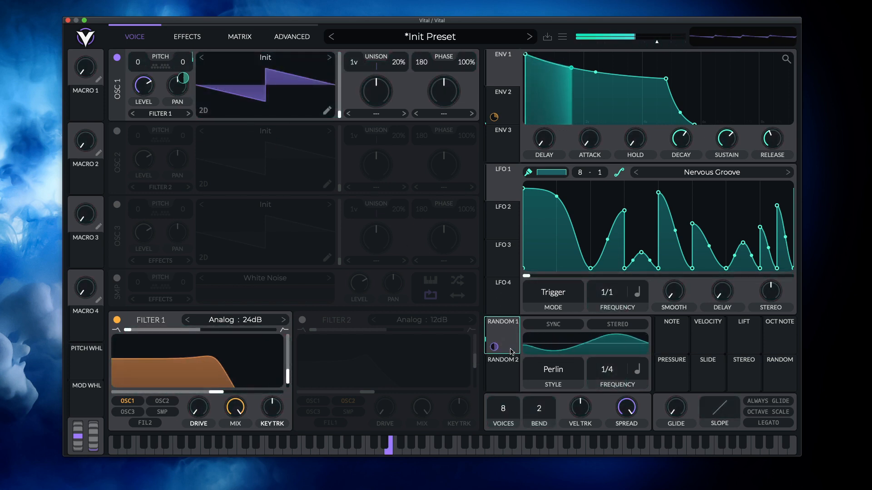
# - Set Random 1's frequency to 1/16, view its style options and clear its modulation of oscillator 1's pan
pyautogui.moveTo(614, 370); pyautogui.dragTo(618, 344)
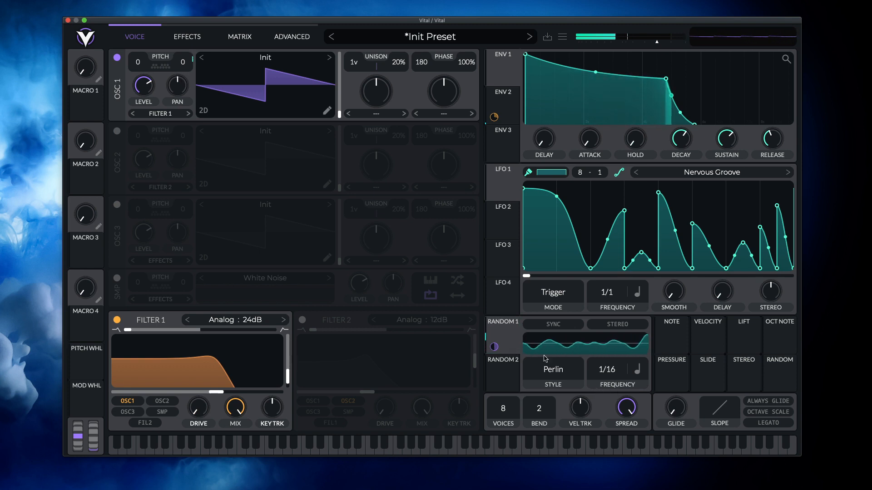
pyautogui.click(554, 371)
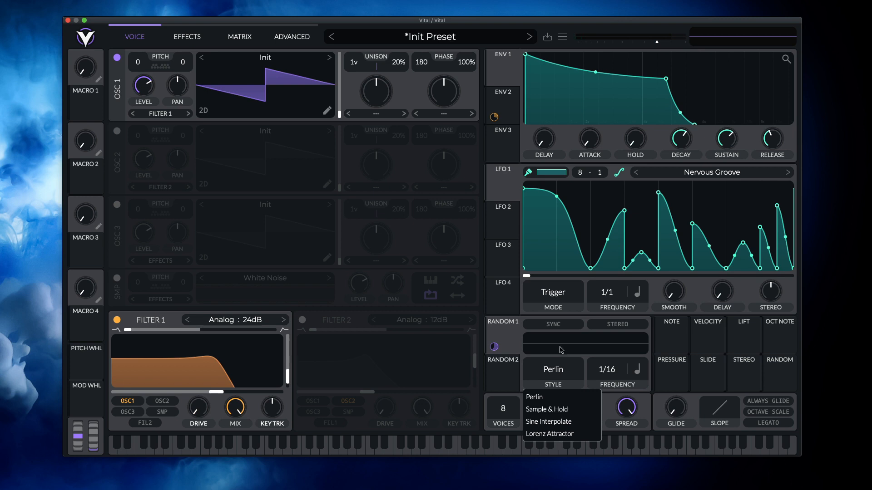
pyautogui.click(509, 348)
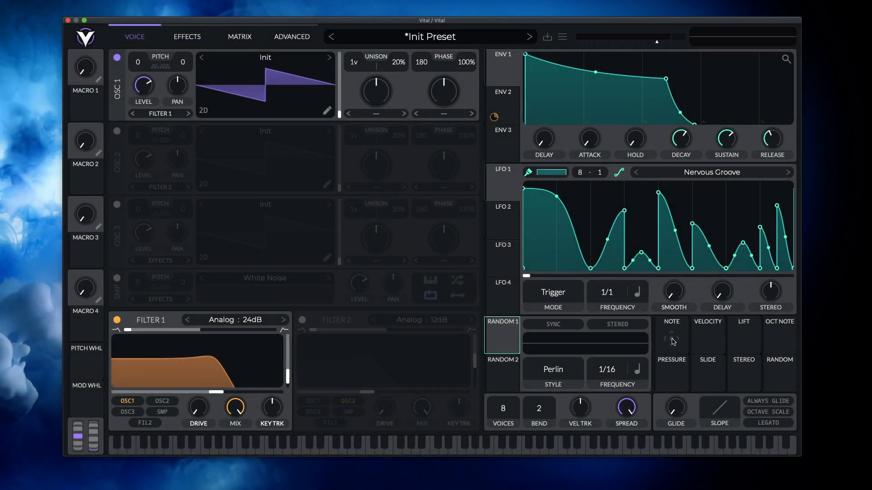
# - Modulate filter 1's cutoff with the Velocity source and lower the cutoff close to its minimum
pyautogui.click(675, 343)
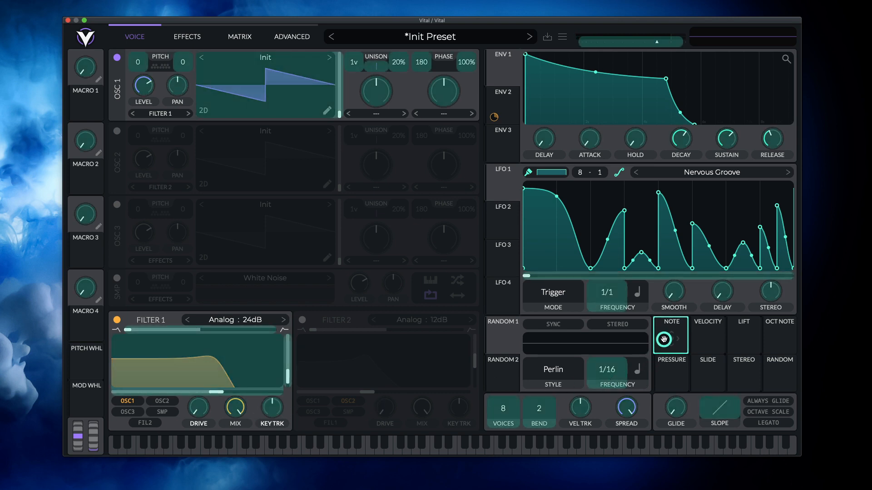
pyautogui.click(715, 342)
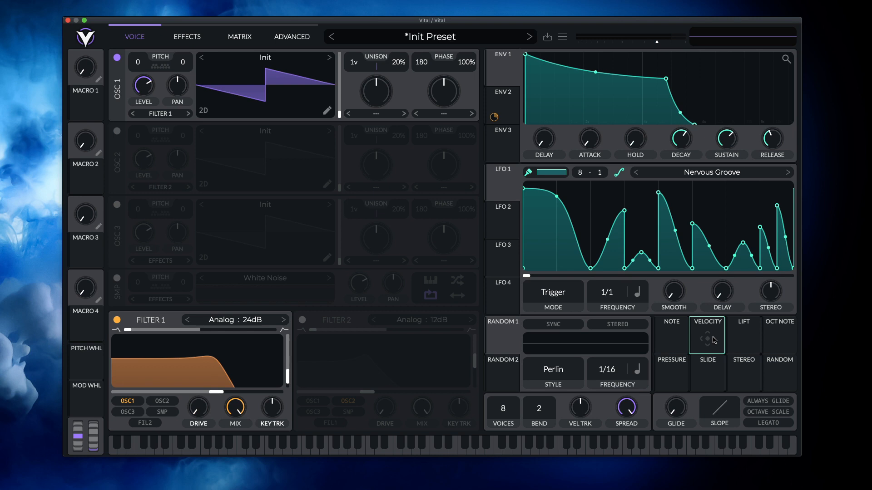
pyautogui.moveTo(713, 342); pyautogui.dragTo(198, 380)
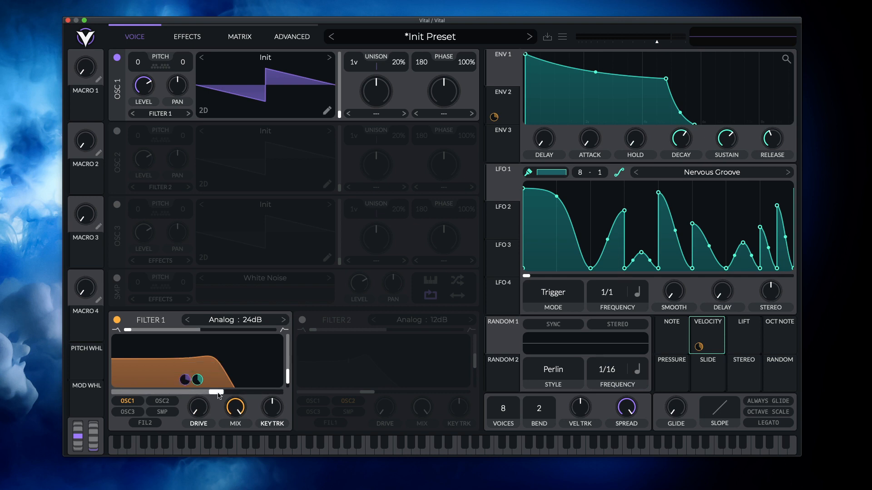
pyautogui.moveTo(216, 392); pyautogui.dragTo(188, 391)
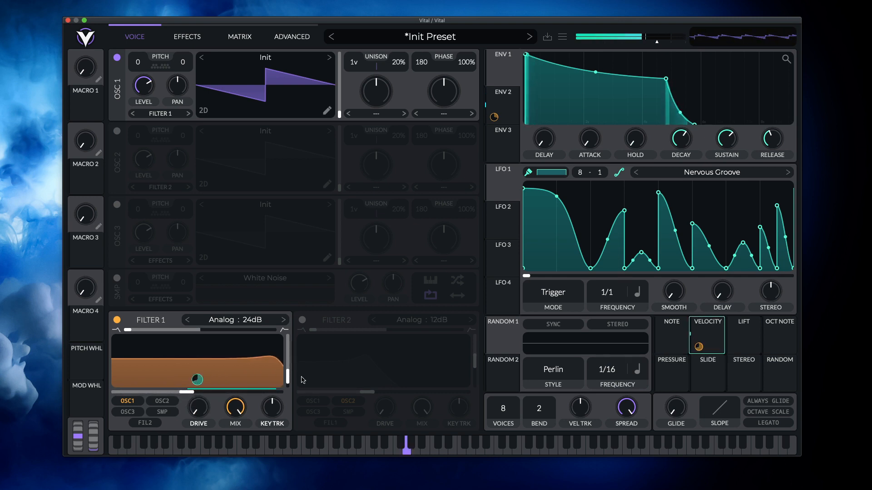
pyautogui.moveTo(187, 392); pyautogui.dragTo(133, 393)
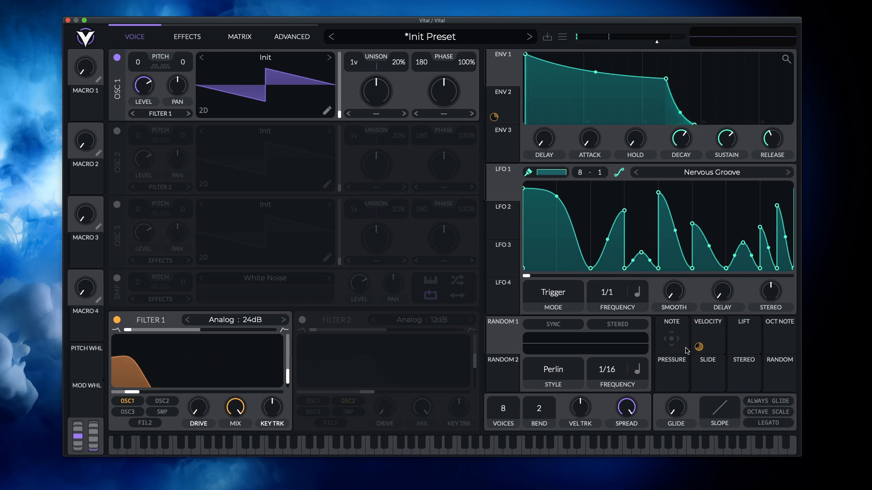
# - Remove the Velocity modulation from filter 1's cutoff and raise the cutoff to just under the middle of its range
pyautogui.moveTo(700, 349)
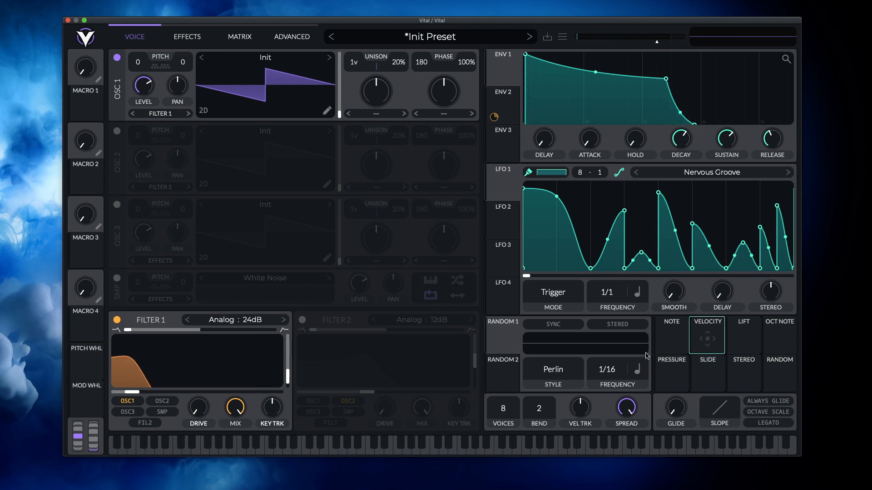
pyautogui.moveTo(132, 392); pyautogui.dragTo(185, 392)
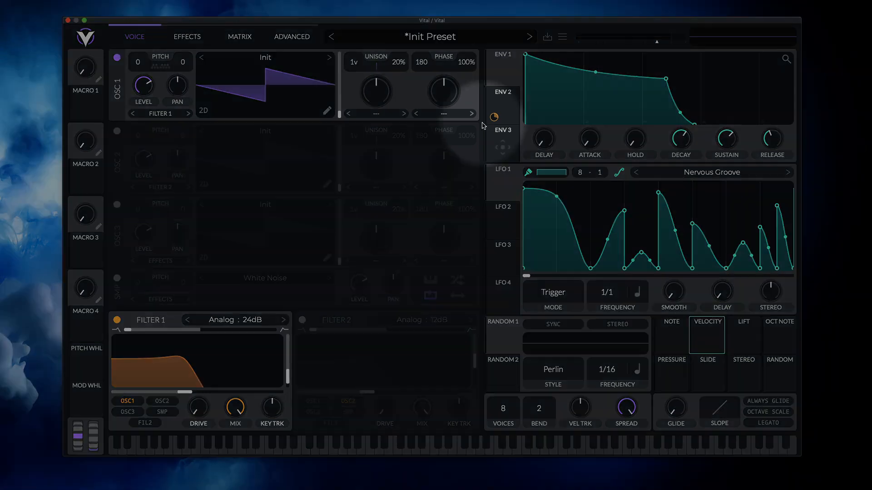
# - Modulate the amount of Env 2's filter 1 cutoff modulation with Velocity and adjust that amount
pyautogui.moveTo(494, 118)
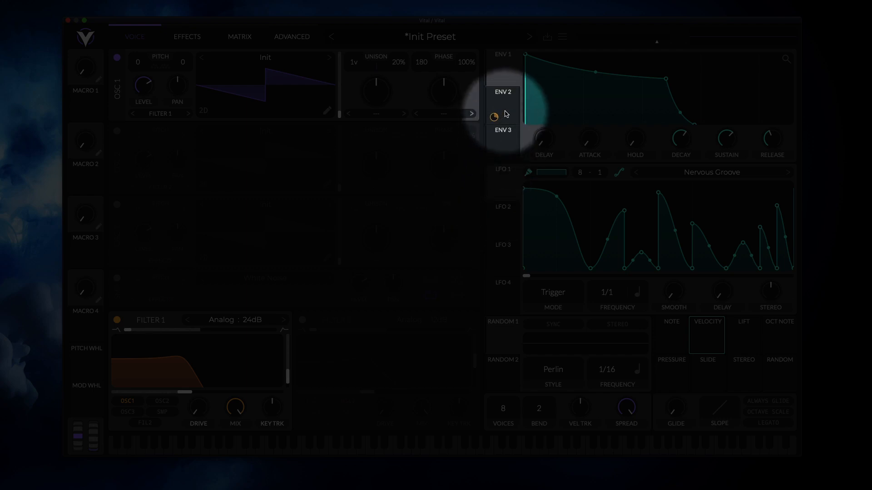
pyautogui.moveTo(495, 118); pyautogui.dragTo(197, 380)
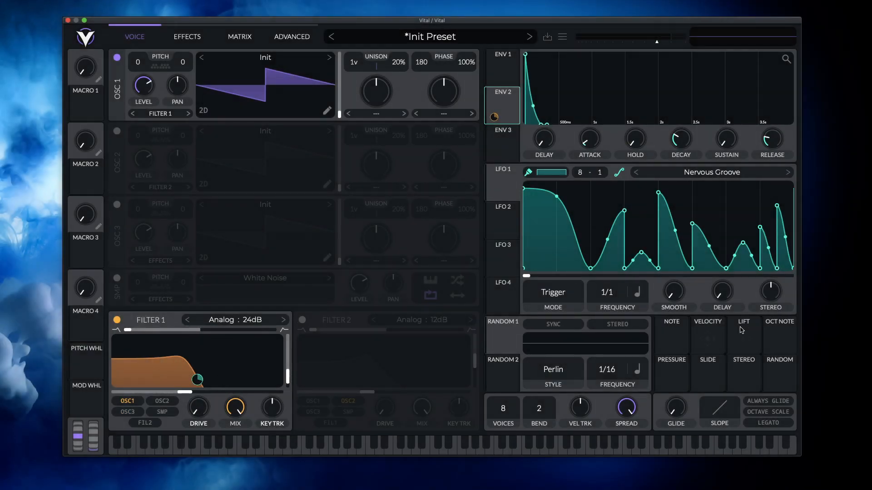
pyautogui.moveTo(705, 335); pyautogui.dragTo(494, 118)
pyautogui.moveTo(497, 116)
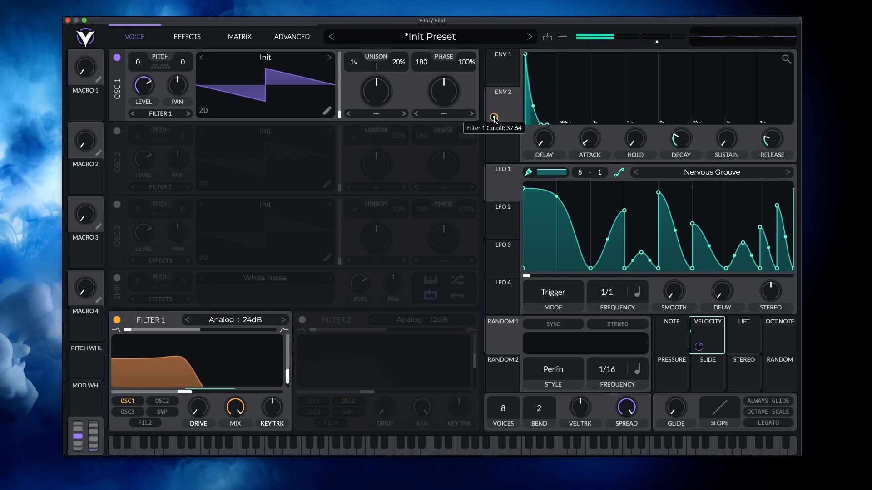
pyautogui.moveTo(495, 118); pyautogui.dragTo(495, 110)
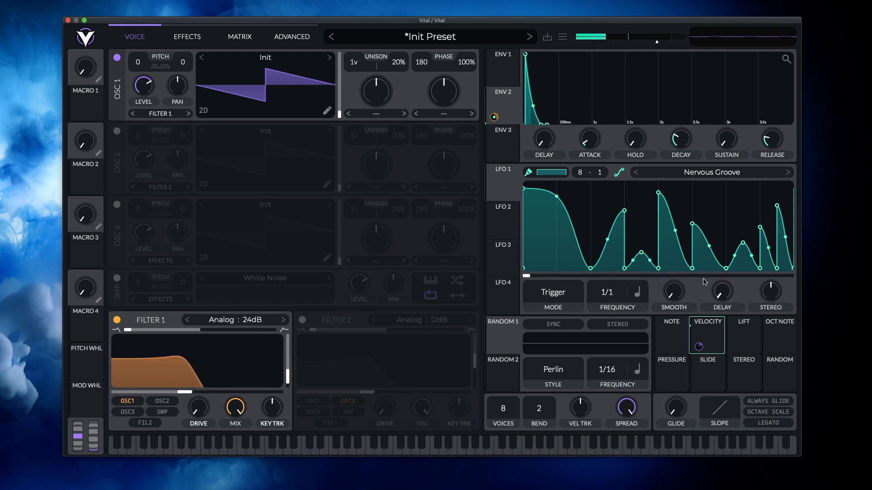
# - Modulate oscillator 1's pan with the Stereo source, try an amount of 0.510 and reduce it to around zero
pyautogui.click(756, 333)
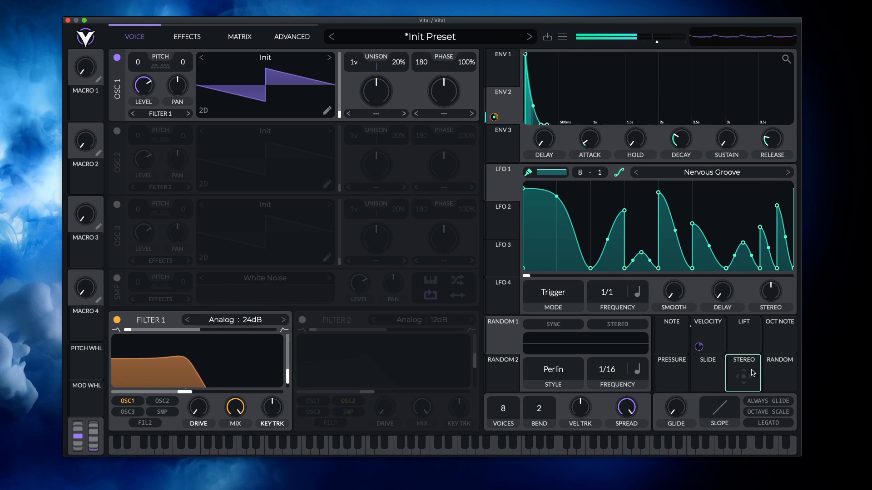
pyautogui.moveTo(751, 376); pyautogui.dragTo(183, 63)
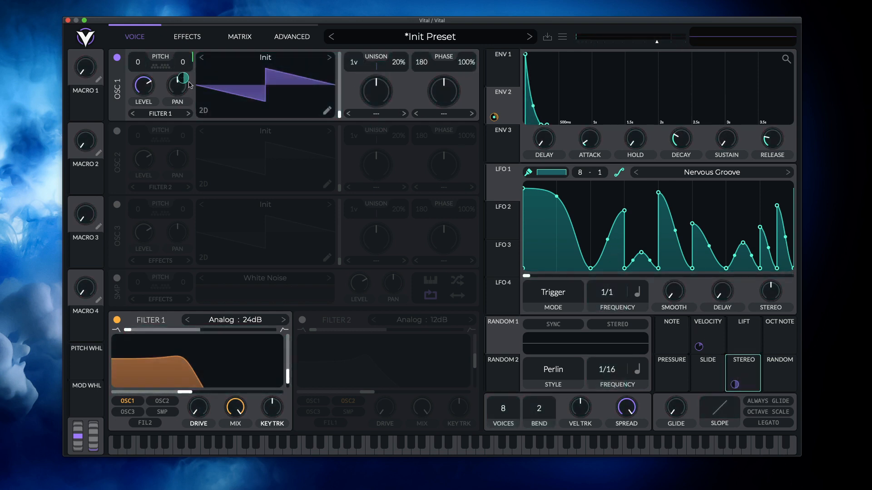
pyautogui.moveTo(184, 79); pyautogui.dragTo(184, 118)
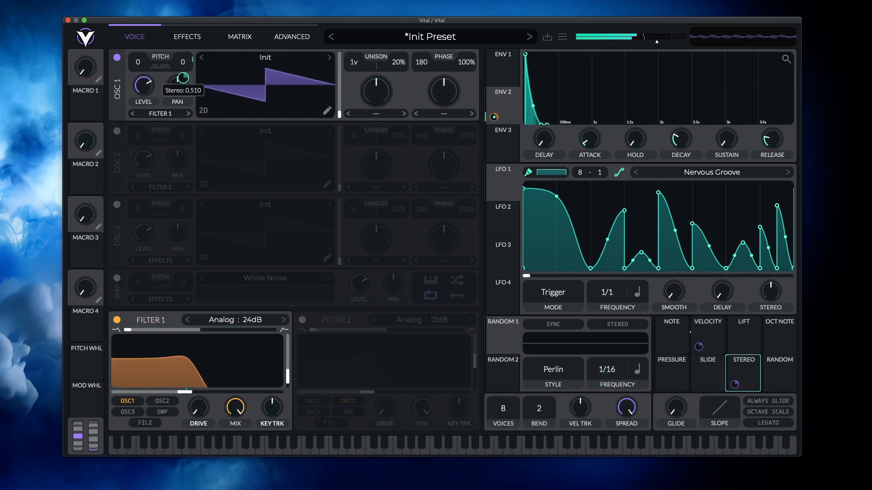
pyautogui.moveTo(183, 79)
pyautogui.mouseDown()
pyautogui.moveTo(183, 119)
pyautogui.moveTo(183, 74)
pyautogui.mouseUp()
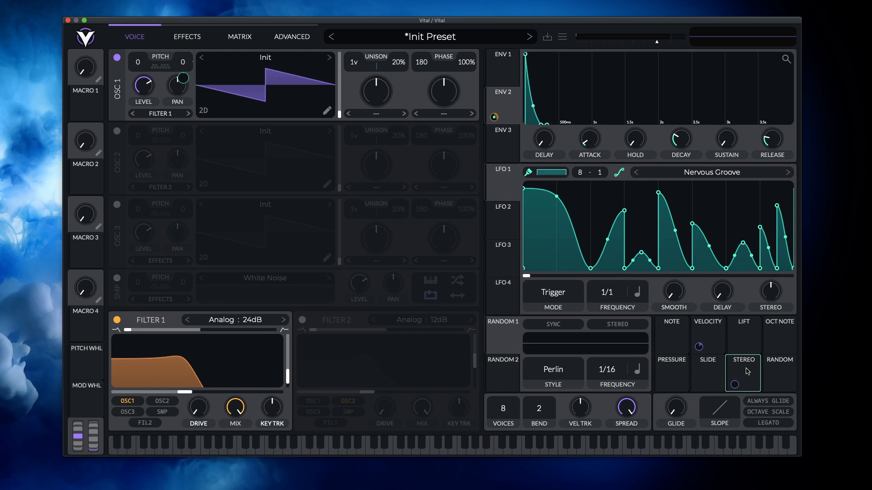
# - Set oscillator 1 to 3 unison voices and try the Stereo and Random sources as modulators on it
pyautogui.moveTo(740, 369); pyautogui.dragTo(359, 54)
pyautogui.moveTo(398, 78); pyautogui.dragTo(399, 107)
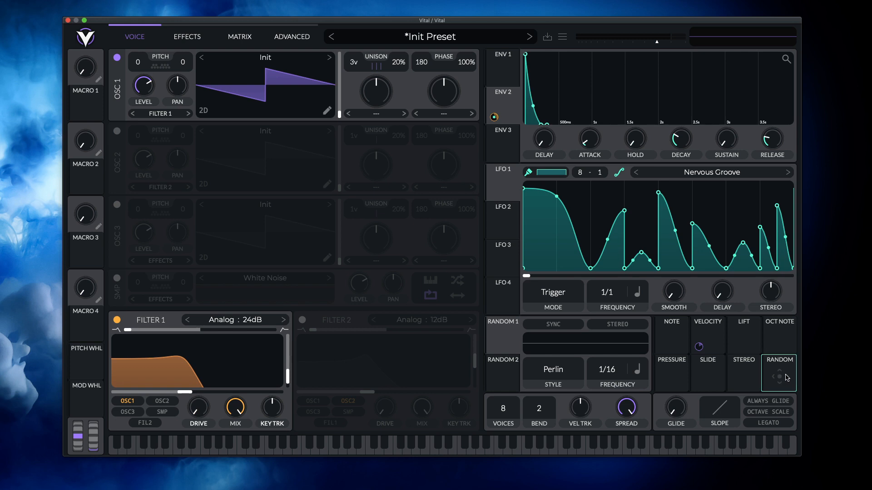
pyautogui.moveTo(787, 378); pyautogui.dragTo(212, 91)
# - Modulate filter 1's cutoff with Macro 1 instead of Env 2 and turn the macro up
pyautogui.moveTo(88, 107); pyautogui.dragTo(186, 375)
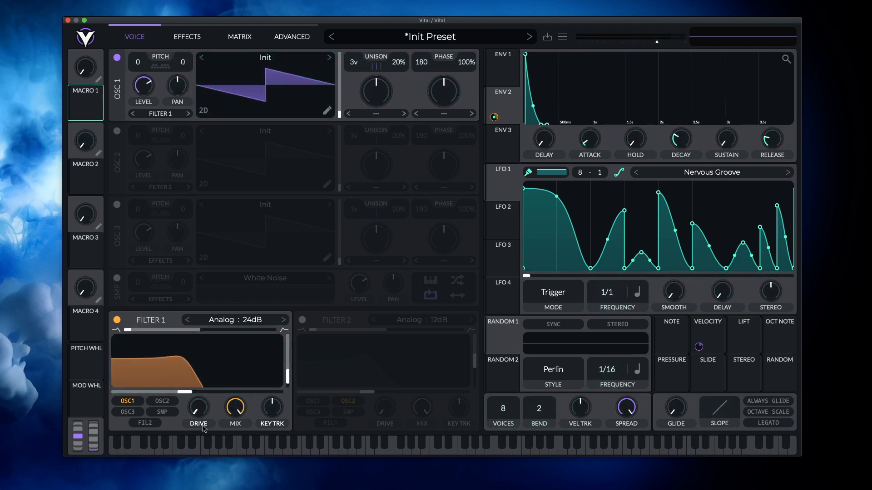
pyautogui.moveTo(186, 379); pyautogui.dragTo(200, 380)
pyautogui.moveTo(84, 114); pyautogui.dragTo(184, 389)
pyautogui.moveTo(90, 113); pyautogui.dragTo(183, 366)
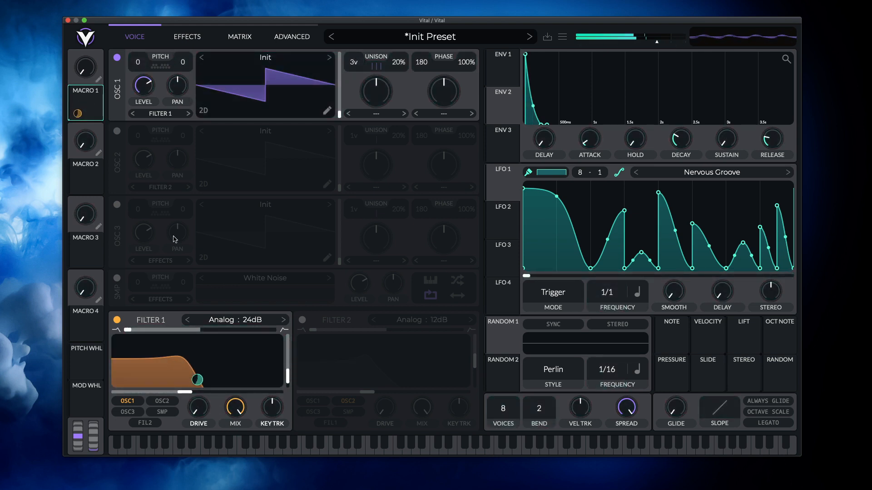
pyautogui.moveTo(86, 67); pyautogui.dragTo(109, 93)
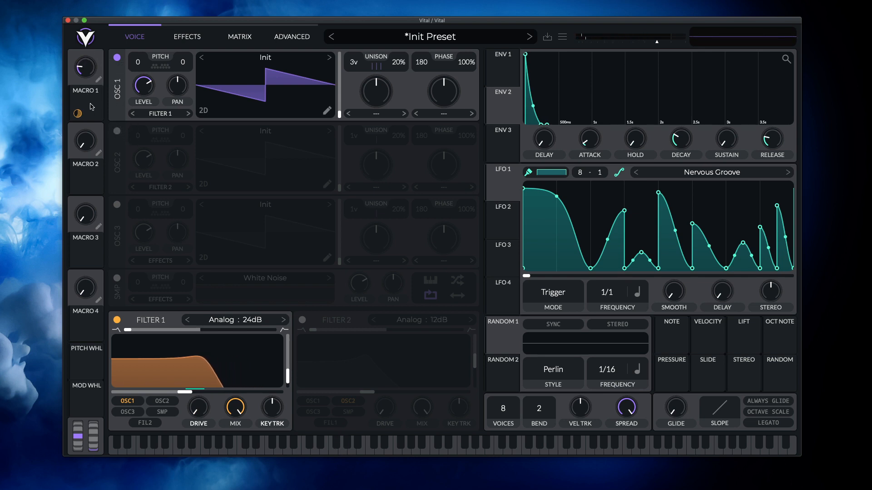
# - Modulate oscillator 1's unison detune with Macro 1 at an amount of 0.342 and lower the base detune to 8%
pyautogui.moveTo(78, 113); pyautogui.dragTo(401, 64)
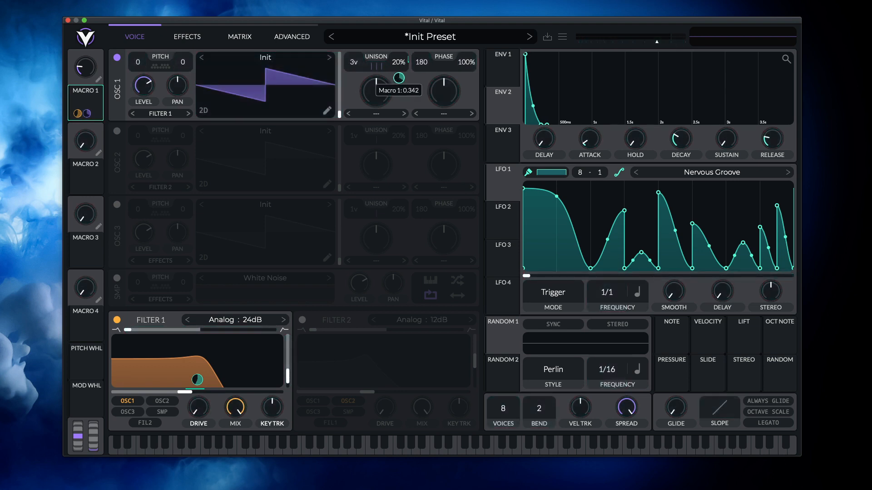
pyautogui.moveTo(91, 68); pyautogui.dragTo(93, 151)
pyautogui.moveTo(401, 63); pyautogui.dragTo(400, 80)
# - Turn Macro 1 down to 0.029 and start learning a MIDI assignment for it
pyautogui.moveTo(91, 68)
pyautogui.mouseDown()
pyautogui.moveTo(99, 40)
pyautogui.moveTo(98, 90)
pyautogui.moveTo(89, 76)
pyautogui.mouseUp()
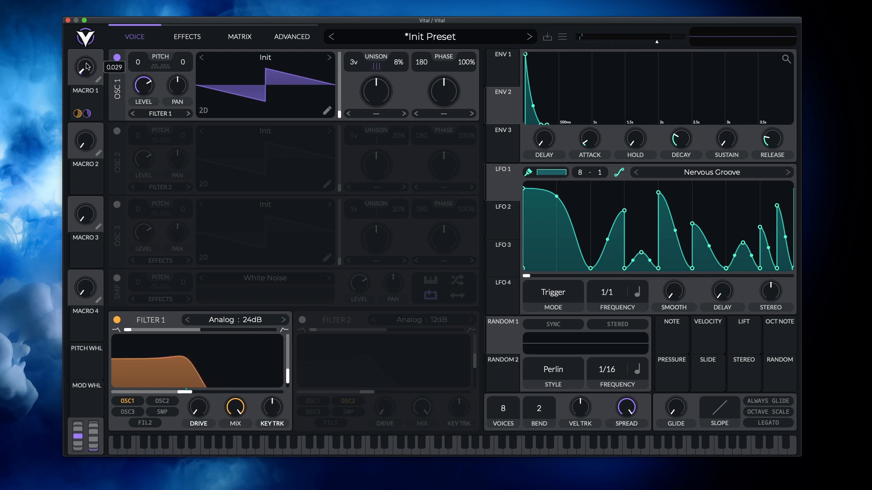
pyautogui.rightClick(88, 66)
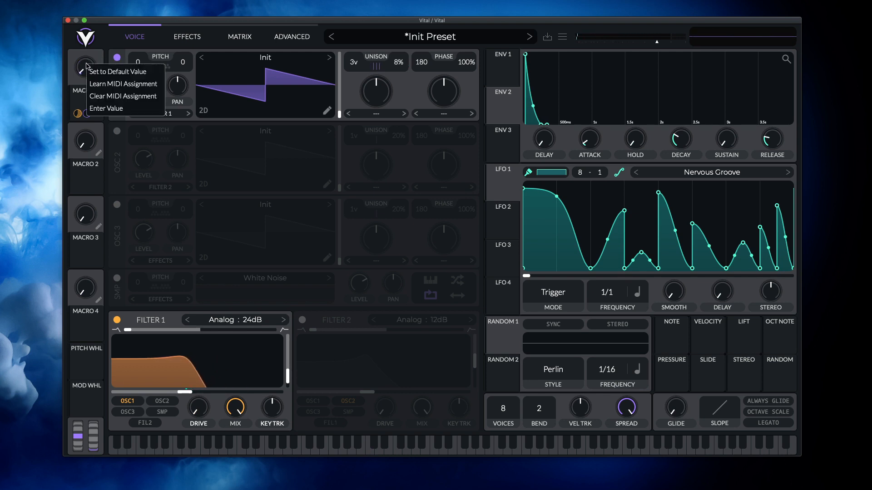
pyautogui.click(102, 83)
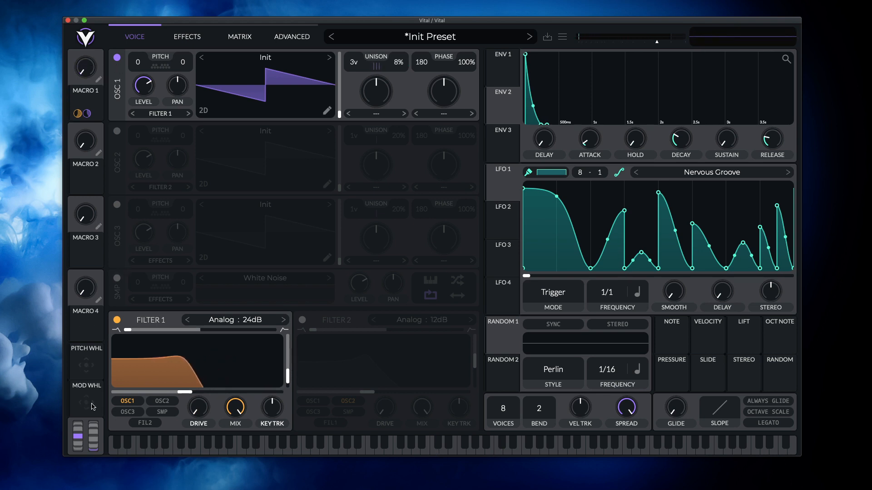
# - Modulate both Macro 1's filter 1 cutoff amount and the cutoff itself with the mod wheel, raising the first assignment's amount
pyautogui.moveTo(84, 406); pyautogui.dragTo(183, 379)
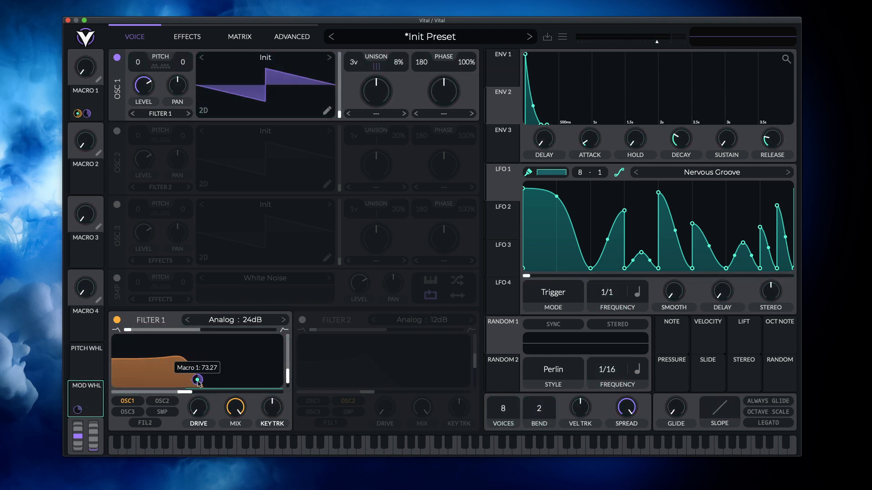
pyautogui.moveTo(95, 404); pyautogui.dragTo(232, 380)
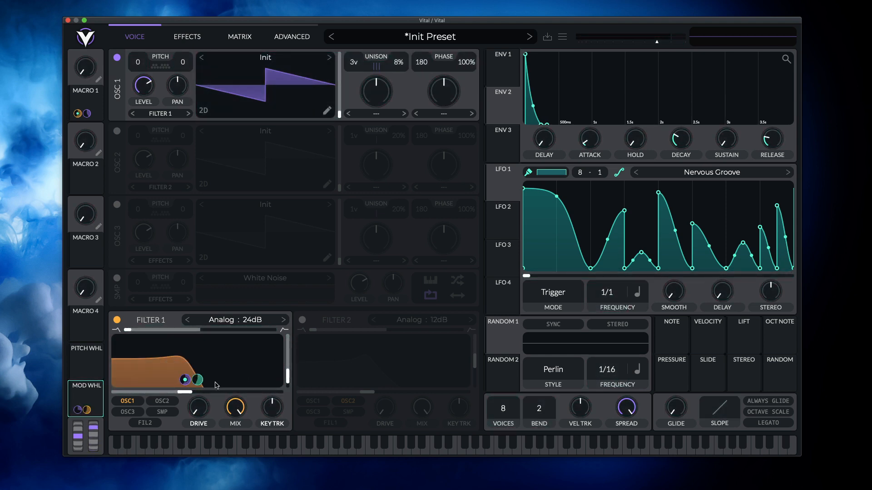
pyautogui.moveTo(77, 410); pyautogui.dragTo(79, 383)
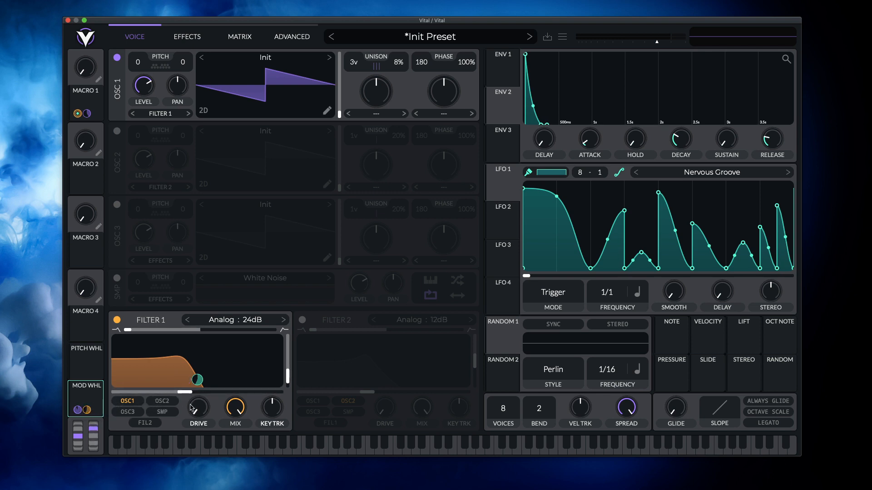
# - Remove the mod wheel's modulations of filter 1's cutoff and of Macro 1's cutoff amount
pyautogui.doubleClick(195, 381)
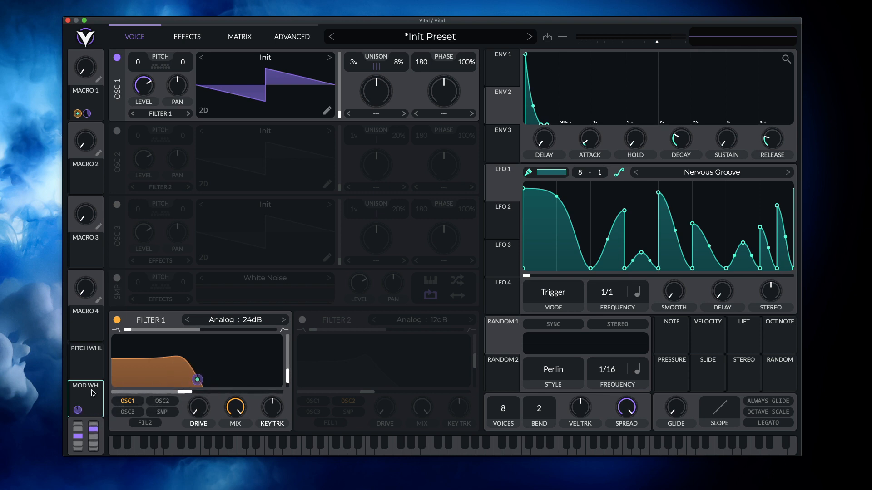
pyautogui.rightClick(78, 410)
pyautogui.click(83, 411)
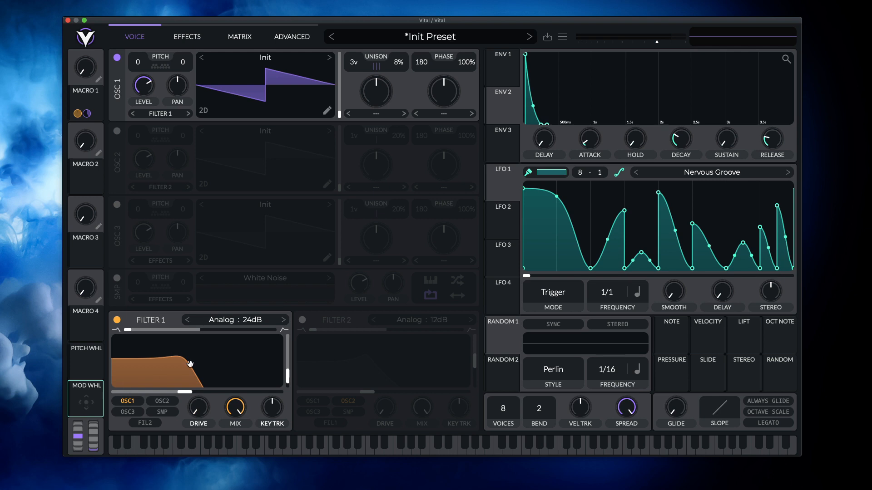
# - Modulate filter 1's cutoff directly with the mod wheel at an amount of 128.0
pyautogui.moveTo(190, 364); pyautogui.dragTo(194, 365)
pyautogui.rightClick(77, 410)
pyautogui.click(125, 411)
pyautogui.moveTo(197, 381)
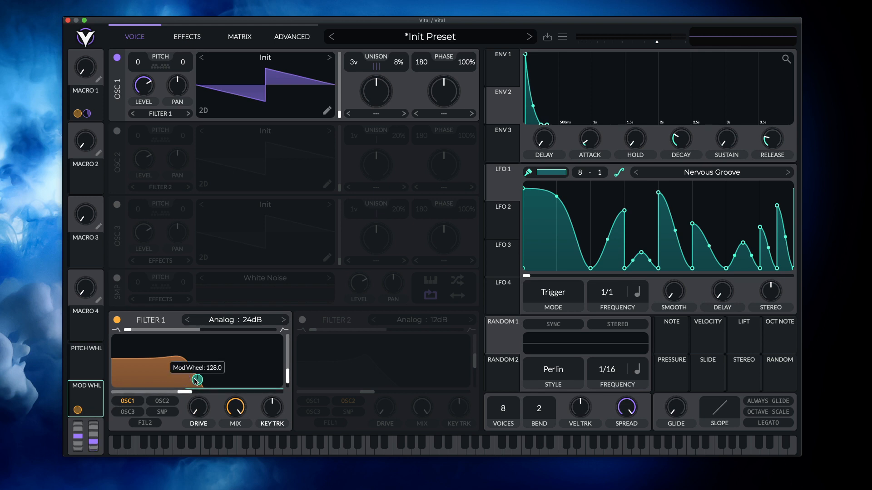
# - Raise filter 1's cutoff to 529.0 Hz, replace Macro 1's modulation of it with the mod wheel's and increase the amount
pyautogui.moveTo(186, 391); pyautogui.dragTo(198, 392)
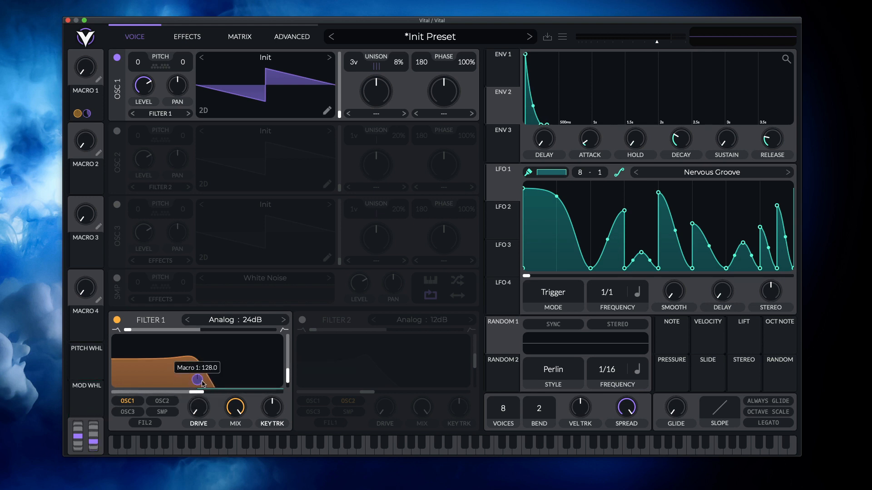
pyautogui.doubleClick(200, 379)
pyautogui.moveTo(82, 403); pyautogui.dragTo(195, 370)
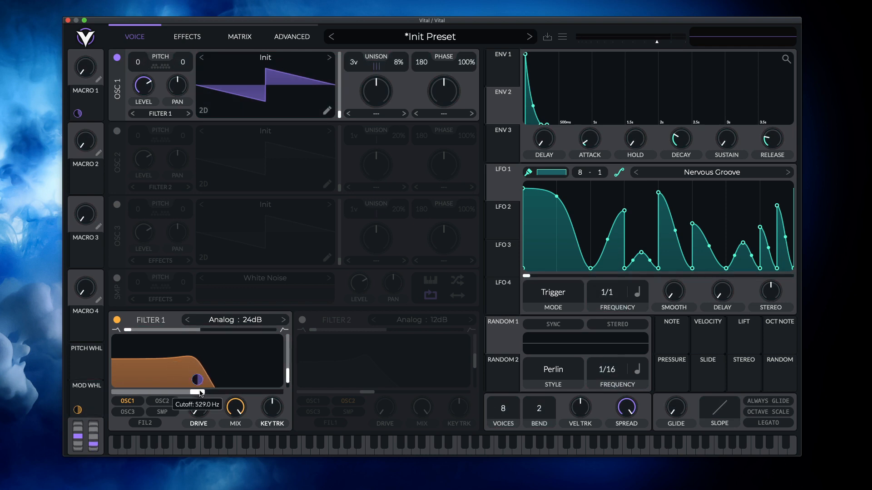
pyautogui.moveTo(198, 384); pyautogui.dragTo(198, 356)
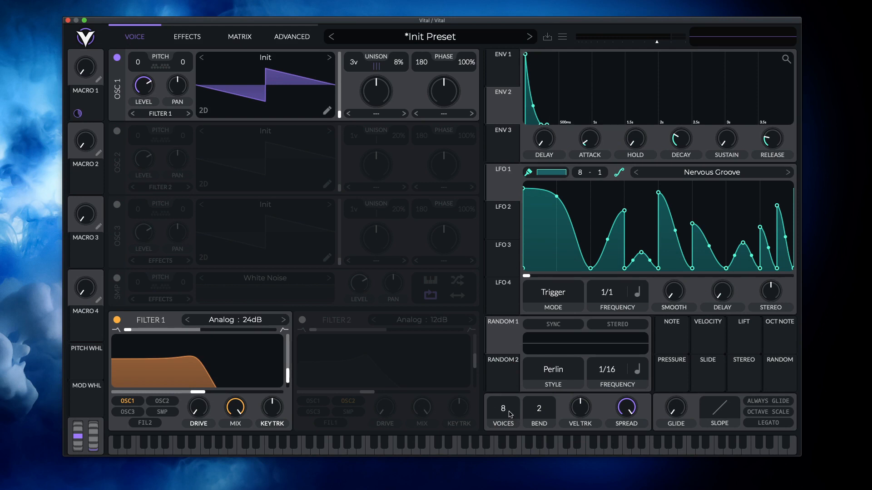
# - Reset the whole patch to the initialized preset
pyautogui.scroll(10, 503, 411)
pyautogui.scroll(-12, 509, 423)
pyautogui.scroll(-6, 511, 424)
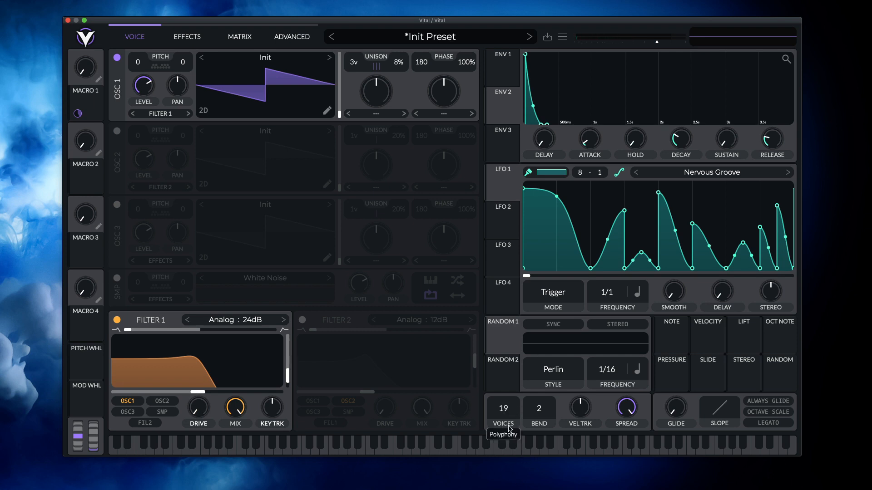
pyautogui.click(566, 37)
pyautogui.click(578, 136)
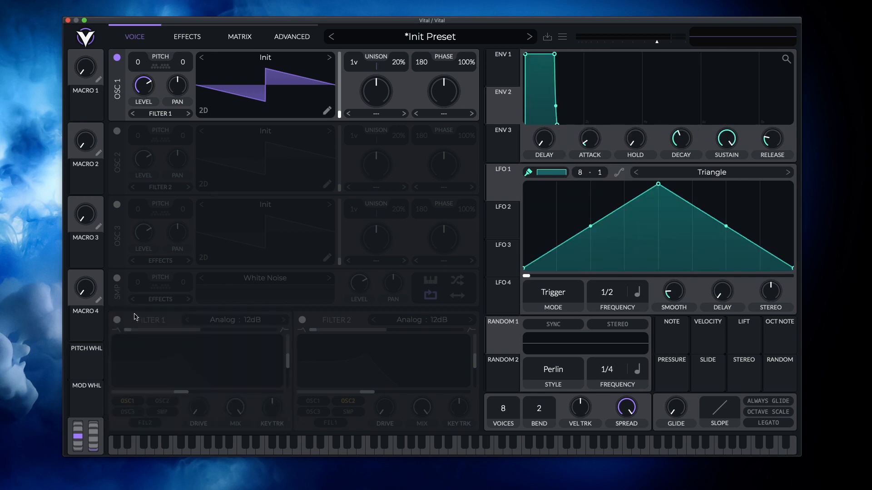
# - Enable filter 1 with a slightly higher cutoff and lower resonance, and transpose oscillator 1 to -24 semitones
pyautogui.click(117, 321)
pyautogui.moveTo(183, 392); pyautogui.dragTo(191, 392)
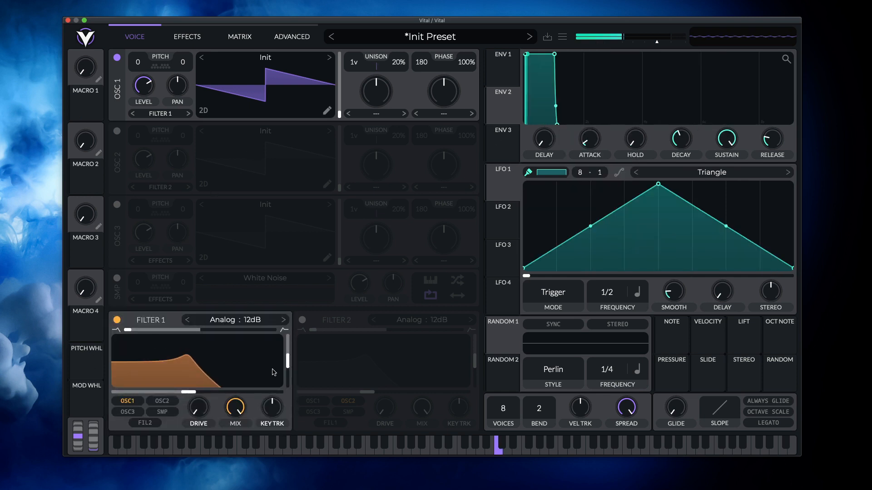
pyautogui.moveTo(287, 363); pyautogui.dragTo(287, 364)
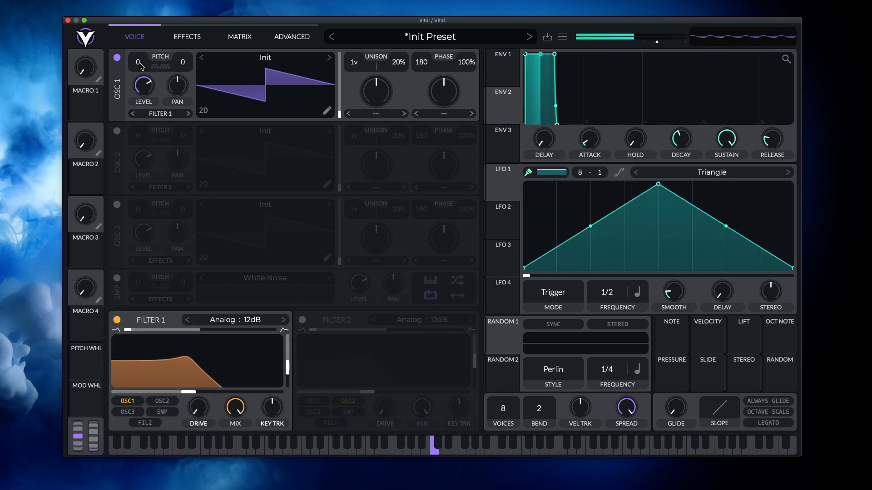
pyautogui.moveTo(138, 62); pyautogui.dragTo(148, 165)
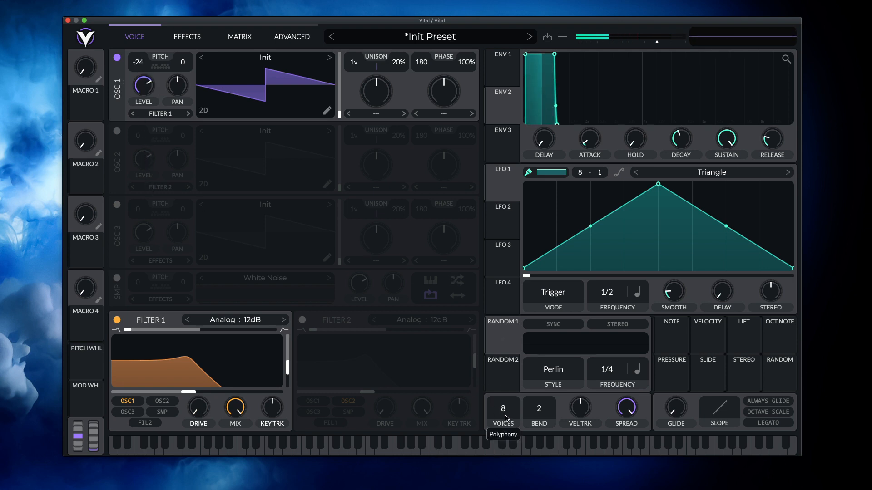
# - Limit the polyphony to 1 voice with a brighter filter 1, and raise the glide with Always Glide and Legato enabled
pyautogui.moveTo(504, 415); pyautogui.dragTo(503, 461)
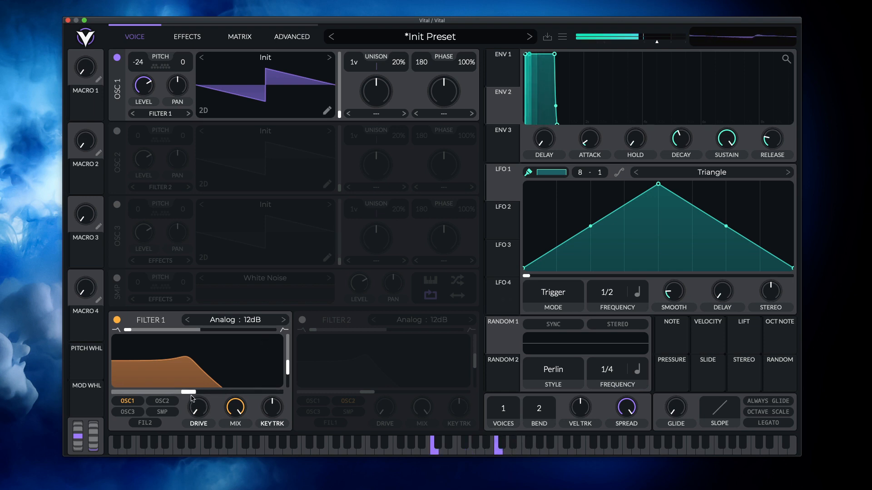
pyautogui.moveTo(188, 392); pyautogui.dragTo(207, 395)
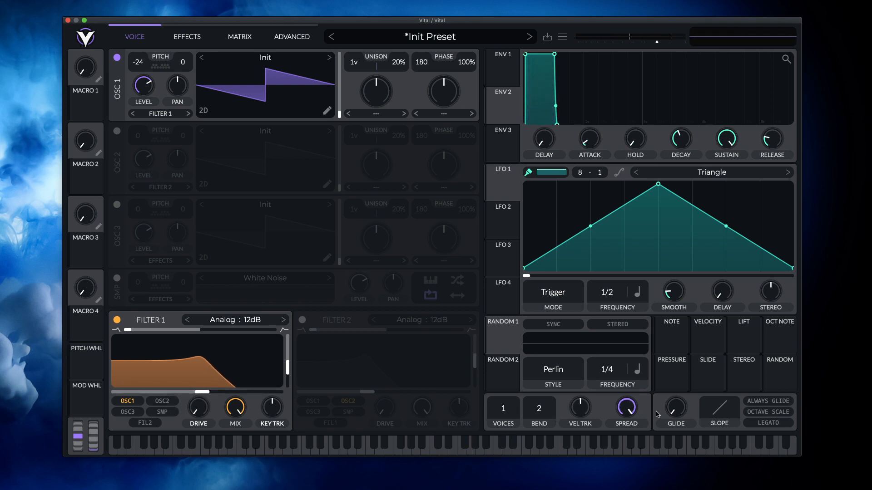
pyautogui.moveTo(679, 409); pyautogui.dragTo(681, 368)
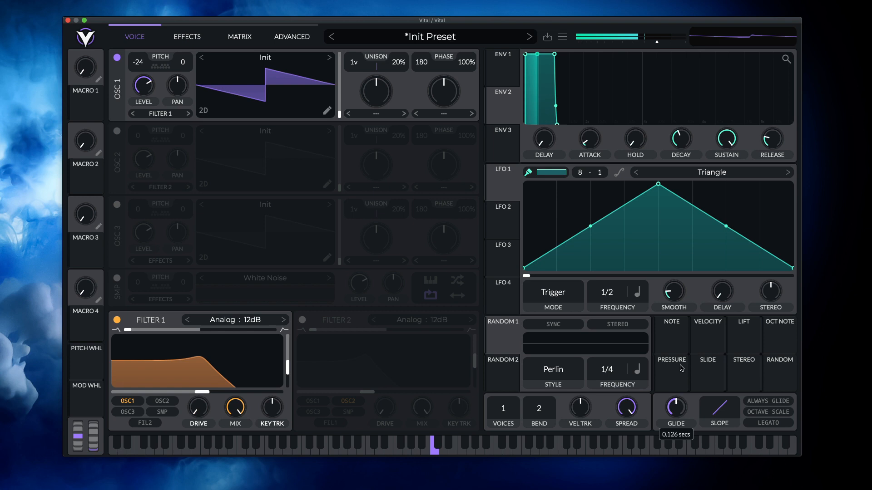
pyautogui.click(768, 401)
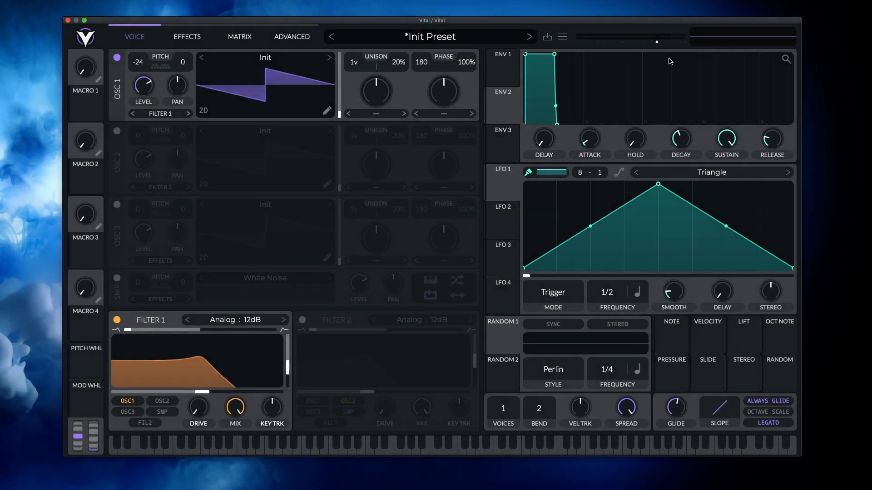
# - Raise the master output volume and increase the velocity tracking
pyautogui.moveTo(657, 42); pyautogui.dragTo(667, 42)
pyautogui.moveTo(580, 417); pyautogui.dragTo(588, 372)
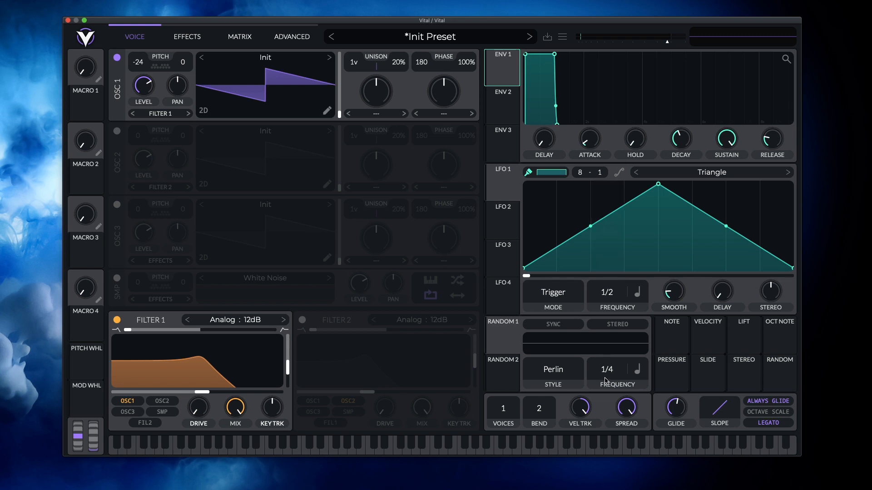
# - Set oscillator 1's unison to 9 voices and turn the global stereo spread down
pyautogui.moveTo(357, 64); pyautogui.dragTo(366, 25)
pyautogui.moveTo(626, 403); pyautogui.dragTo(625, 487)
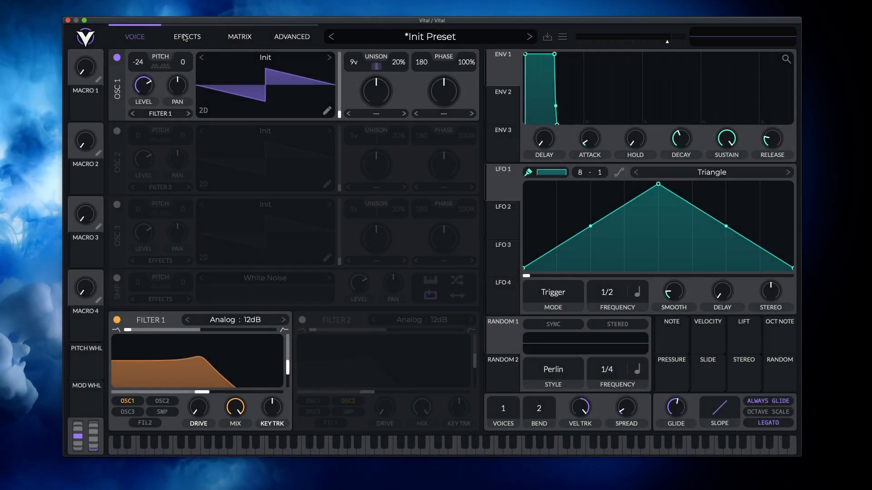
# - Switch the compressor effect on to show its controls and switch it back off
pyautogui.click(186, 37)
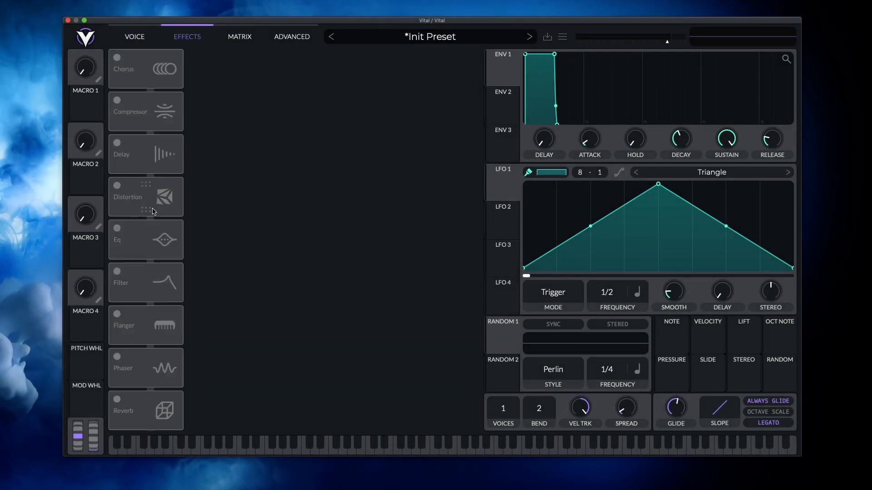
pyautogui.click(116, 102)
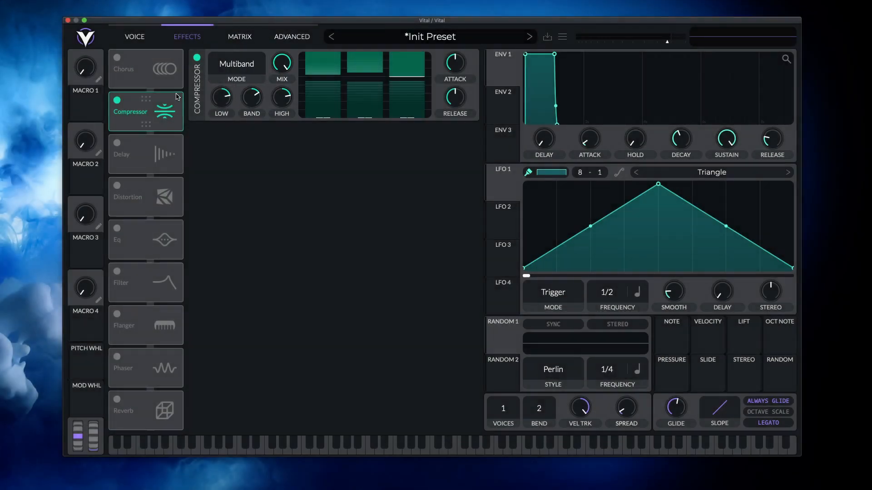
pyautogui.click(120, 102)
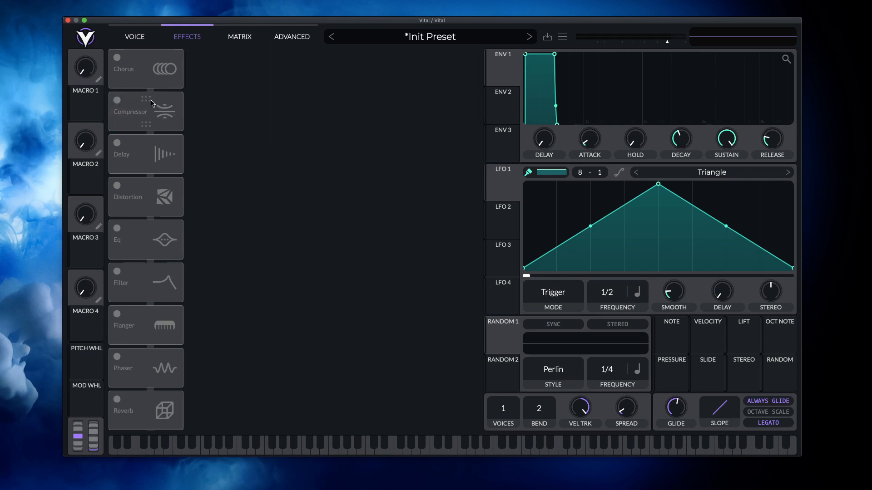
# - Reorder the effects chain so the compressor sits between flanger and phaser and the delay between EQ and filter
pyautogui.moveTo(148, 103); pyautogui.dragTo(169, 275)
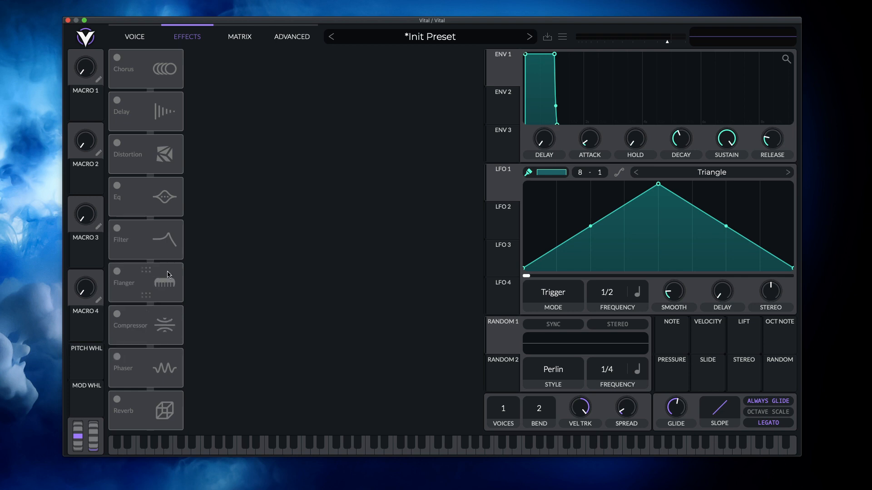
pyautogui.moveTo(148, 105); pyautogui.dragTo(150, 200)
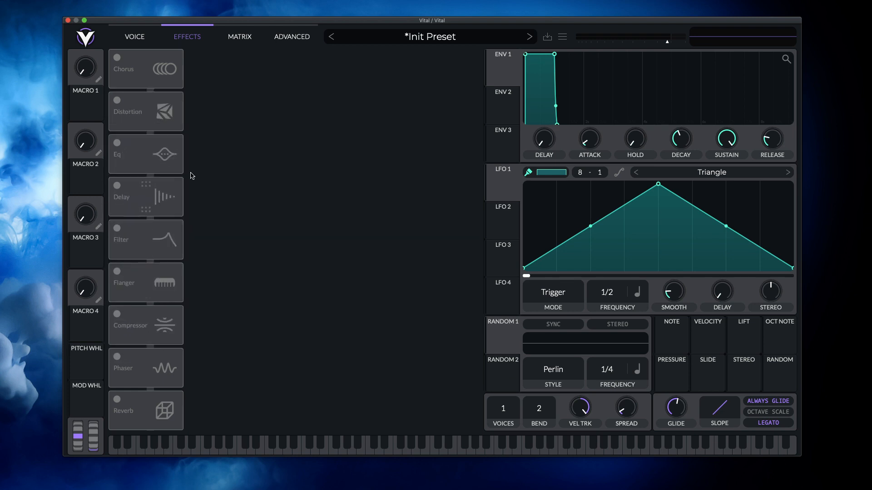
# - Bring envelope 2's sustain down to zero and assign the envelope to filter 1's cutoff
pyautogui.click(248, 40)
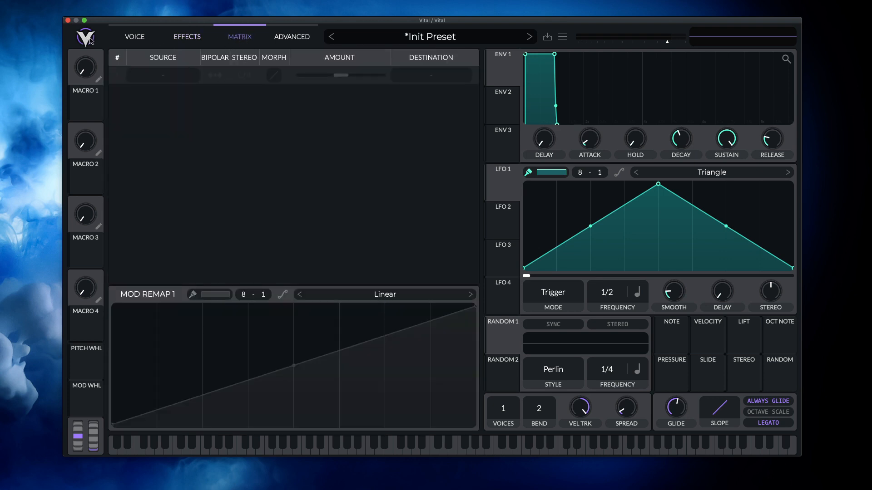
pyautogui.click(141, 41)
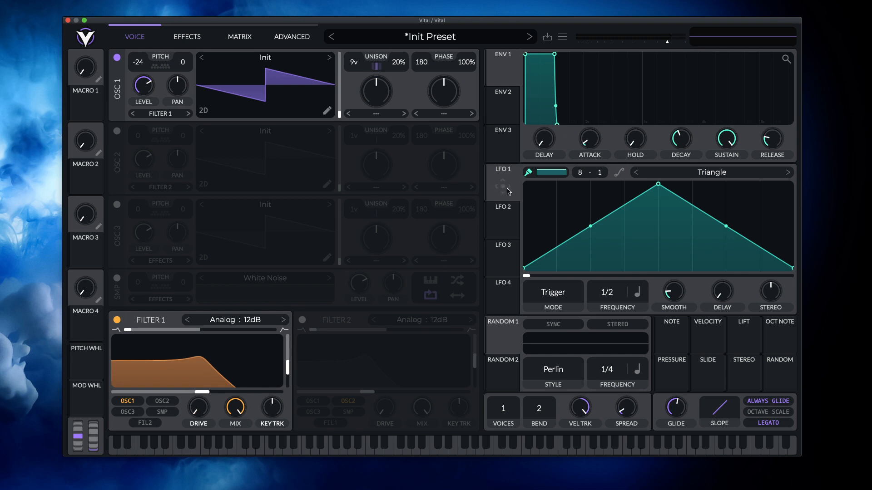
pyautogui.click(503, 107)
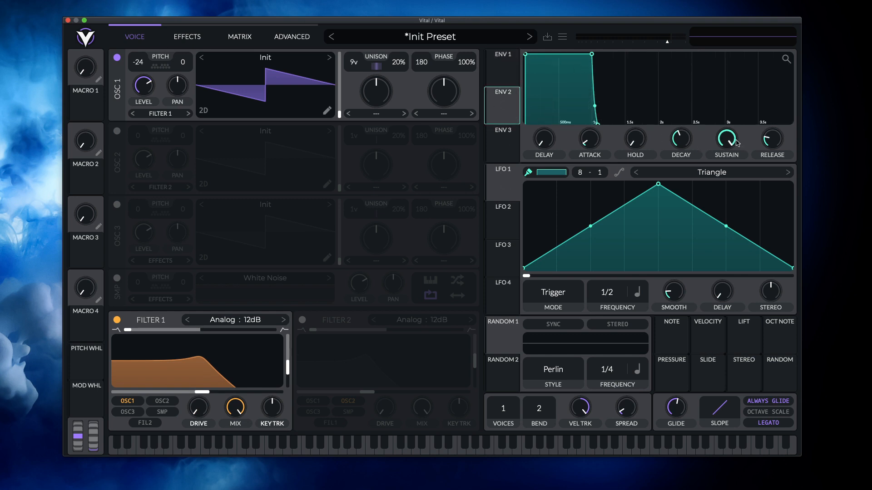
pyautogui.moveTo(726, 138); pyautogui.dragTo(735, 295)
pyautogui.moveTo(494, 117); pyautogui.dragTo(223, 366)
# - In the modulation matrix, curve the morph of the Env 2 to Filter 1 Cutoff connection and lower its remap curve's midpoint
pyautogui.click(241, 37)
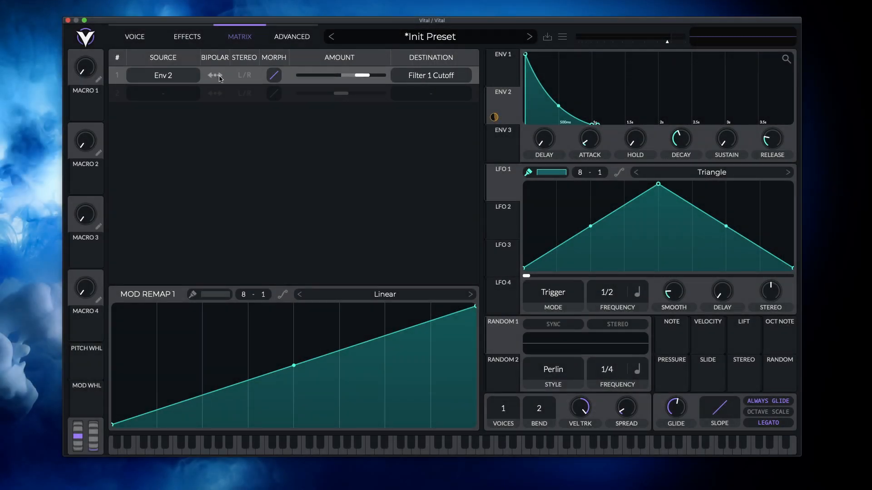
pyautogui.click(217, 76)
pyautogui.moveTo(271, 81)
pyautogui.mouseDown()
pyautogui.moveTo(279, 105)
pyautogui.moveTo(279, 93)
pyautogui.mouseUp()
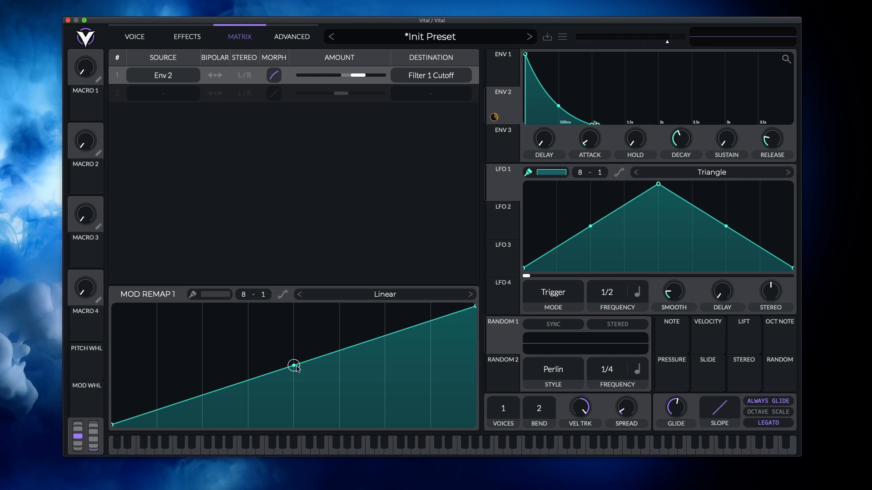
pyautogui.moveTo(296, 367); pyautogui.dragTo(324, 374)
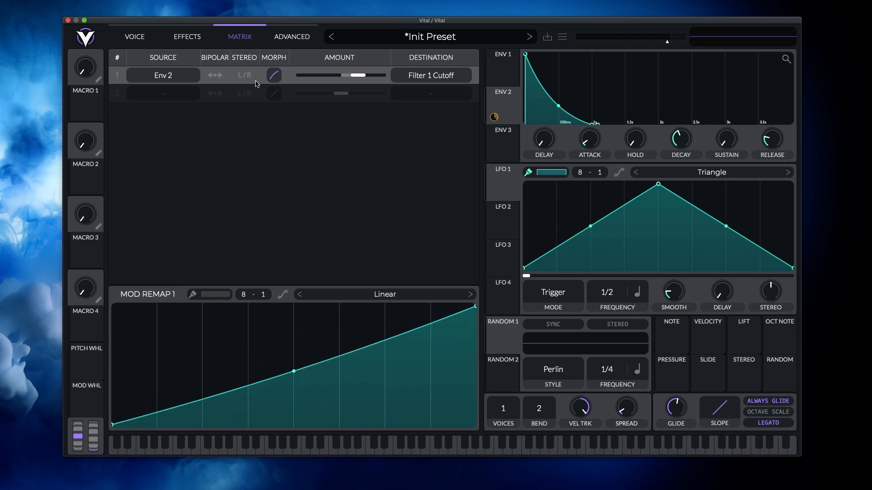
# - Pull the Env 2 remap curve's midpoint further down, and add a second point beyond it at a lower level
pyautogui.click(188, 37)
pyautogui.click(240, 39)
pyautogui.moveTo(294, 371)
pyautogui.mouseDown()
pyautogui.moveTo(294, 397)
pyautogui.moveTo(294, 375)
pyautogui.mouseUp()
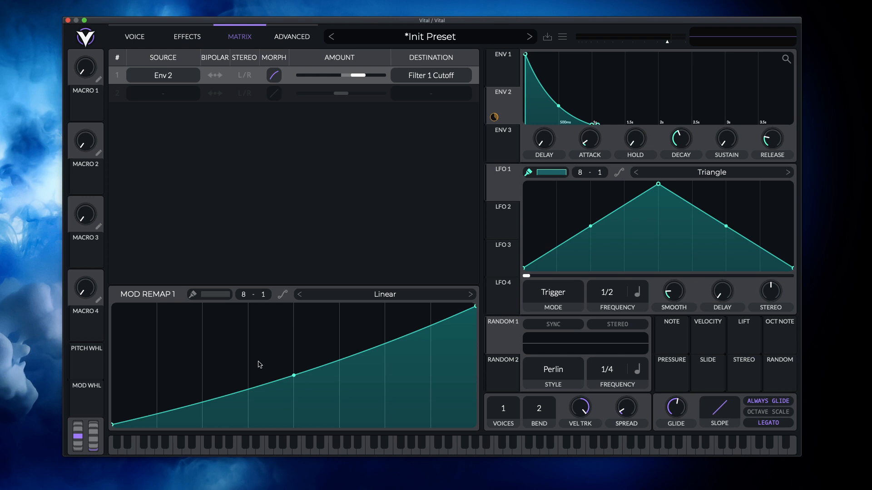
pyautogui.doubleClick(345, 361)
pyautogui.moveTo(345, 362); pyautogui.dragTo(349, 384)
pyautogui.click(133, 35)
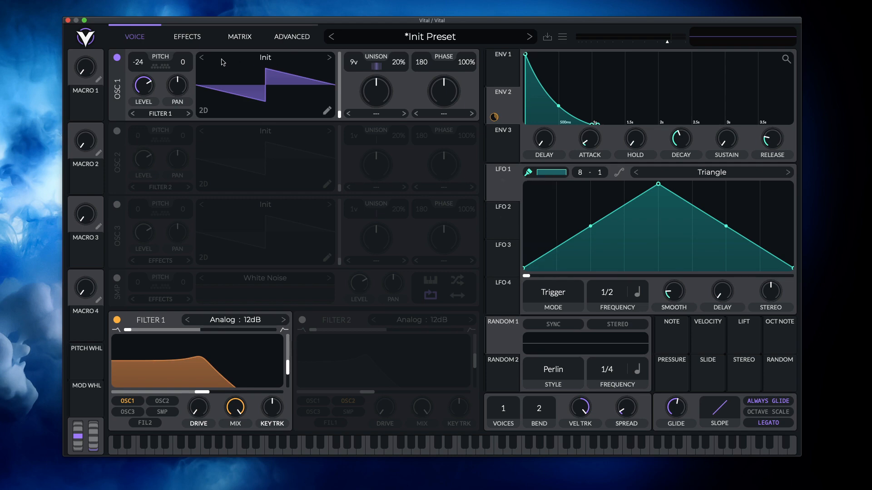
# - Switch the chorus effect on and back off while displaying envelope 3
pyautogui.click(180, 38)
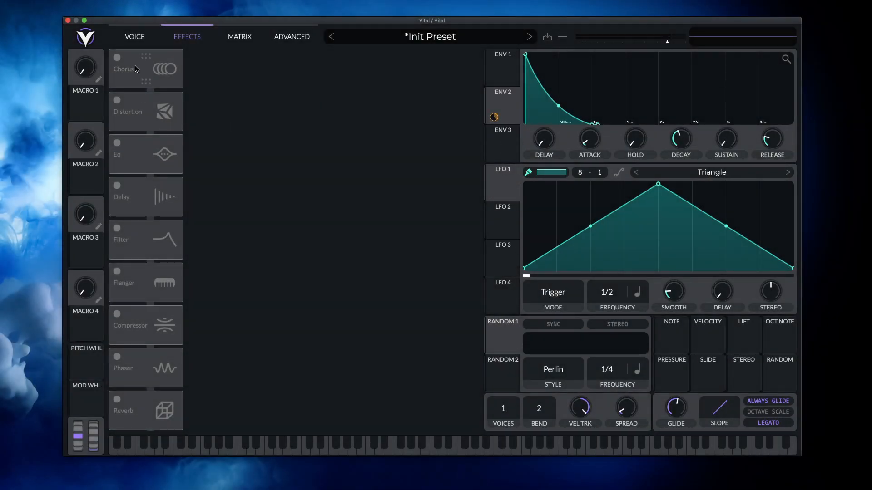
pyautogui.click(117, 57)
pyautogui.click(511, 148)
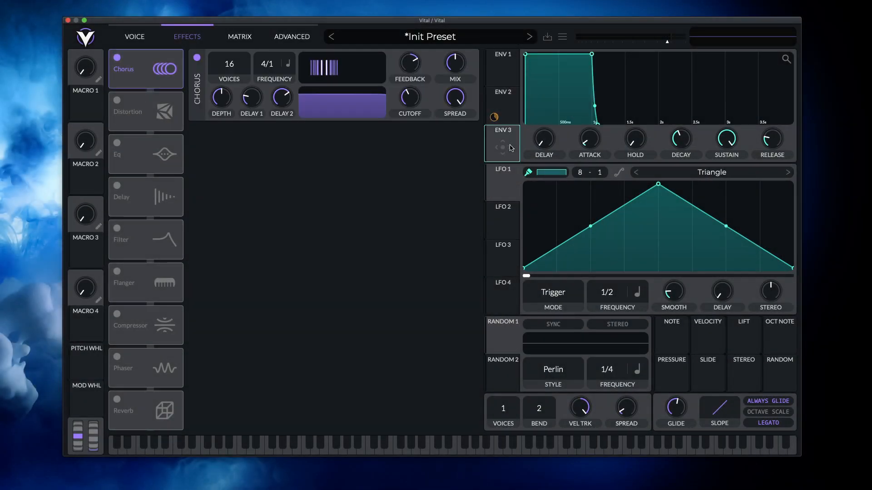
pyautogui.click(117, 58)
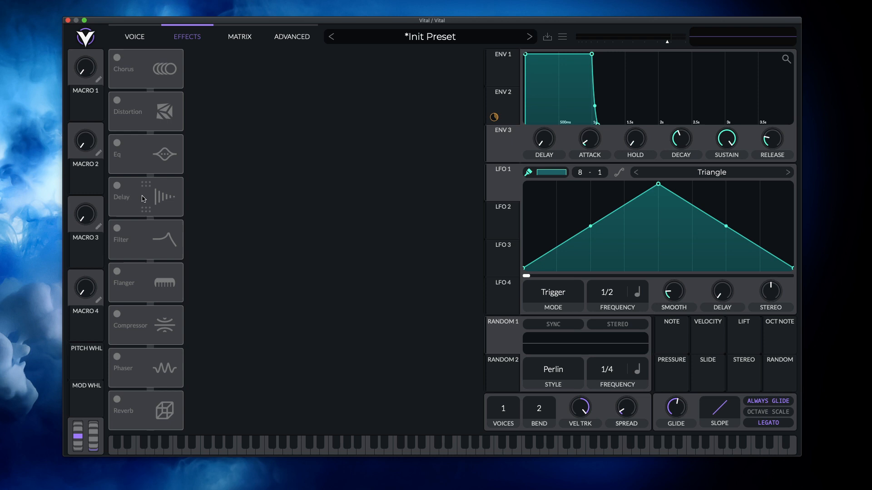
# - Enable the distortion effect, try modulating its drive with LFO 1, and switch the effect off
pyautogui.click(117, 100)
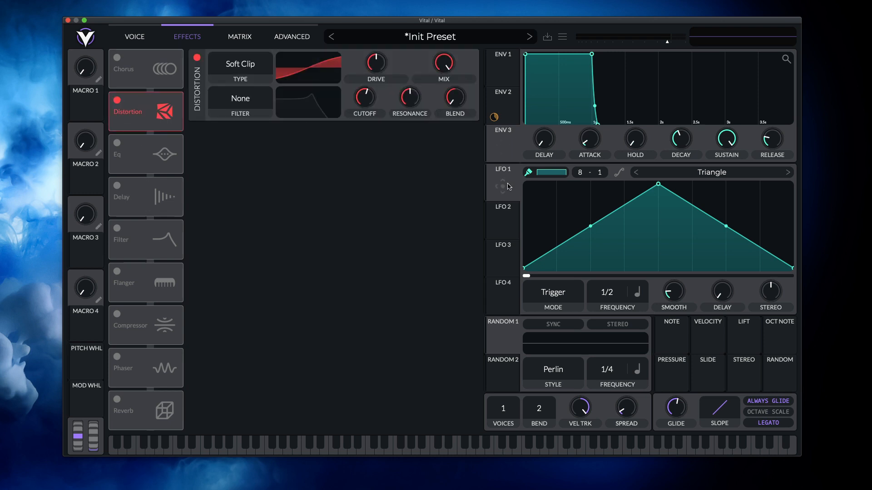
pyautogui.moveTo(508, 191); pyautogui.dragTo(373, 88)
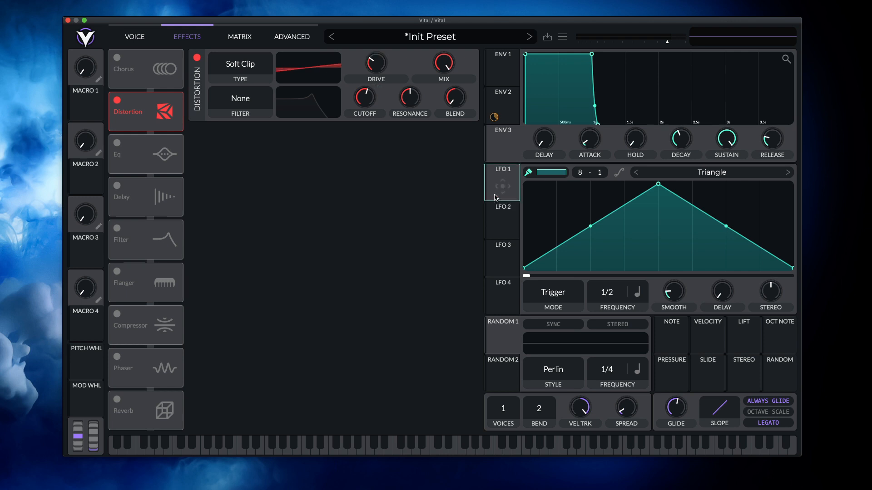
pyautogui.click(117, 100)
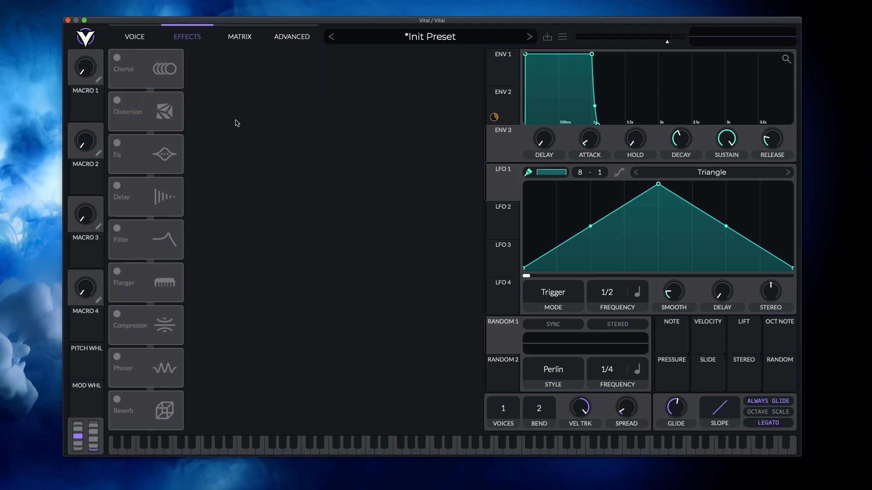
# - In the advanced settings, toggle oscillator 1's Note Track and Hi-Res Wavetable options and put both back
pyautogui.click(234, 38)
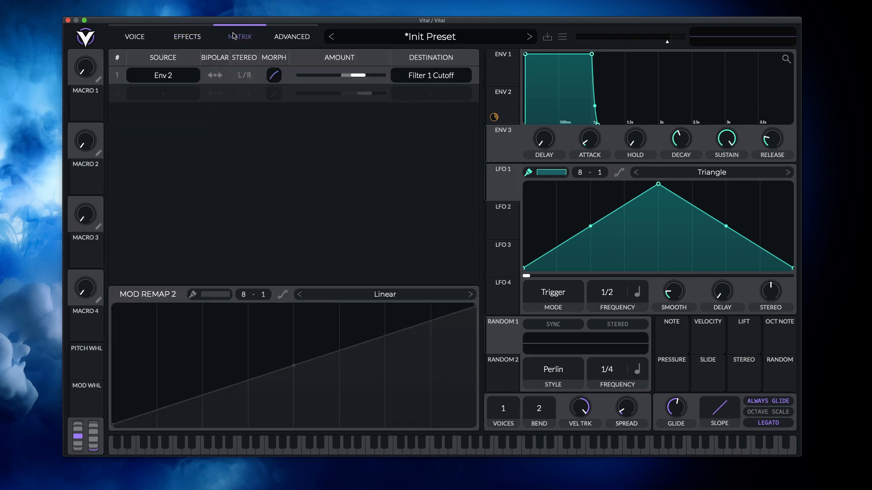
pyautogui.click(303, 42)
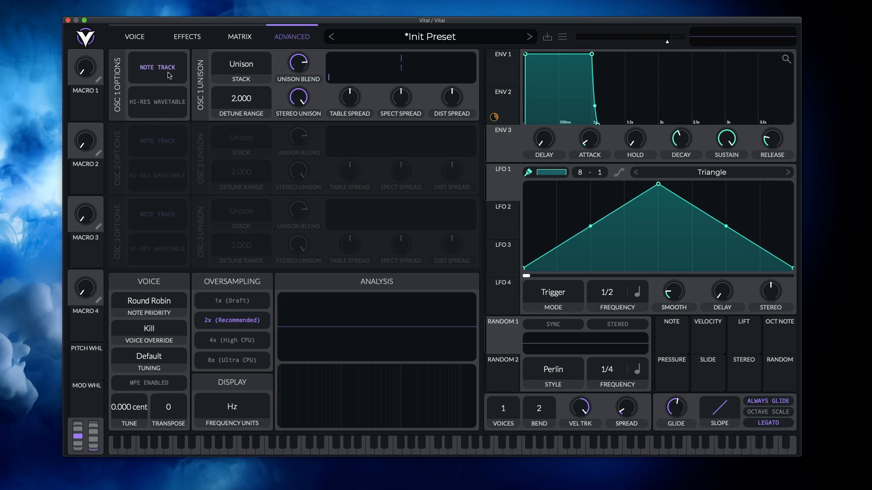
pyautogui.click(167, 70)
pyautogui.click(169, 68)
pyautogui.click(143, 111)
pyautogui.click(169, 109)
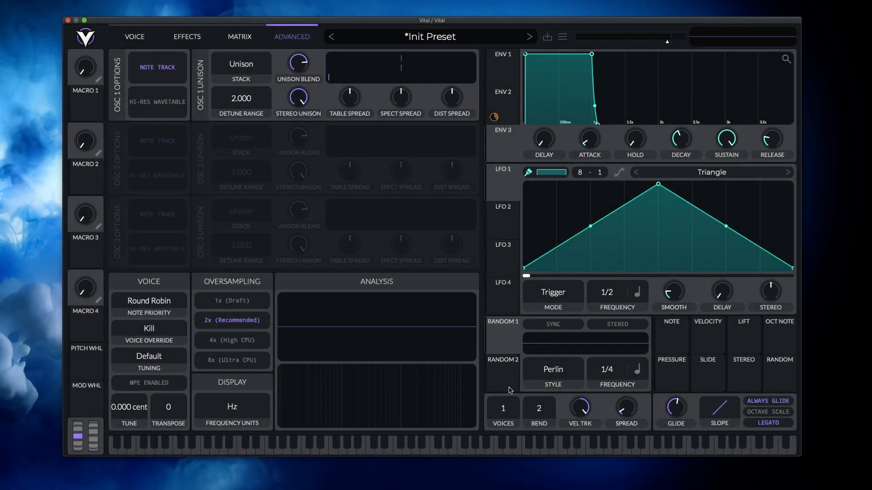
# - Raise the synth's maximum number of voices to 32
pyautogui.moveTo(505, 408); pyautogui.dragTo(511, 164)
pyautogui.moveTo(505, 416); pyautogui.dragTo(508, 231)
# - Look over the Voice, Effects, Matrix and Advanced pages in turn, and return to the Voice page
pyautogui.click(137, 36)
pyautogui.click(187, 36)
pyautogui.click(239, 36)
pyautogui.click(290, 36)
pyautogui.click(145, 39)
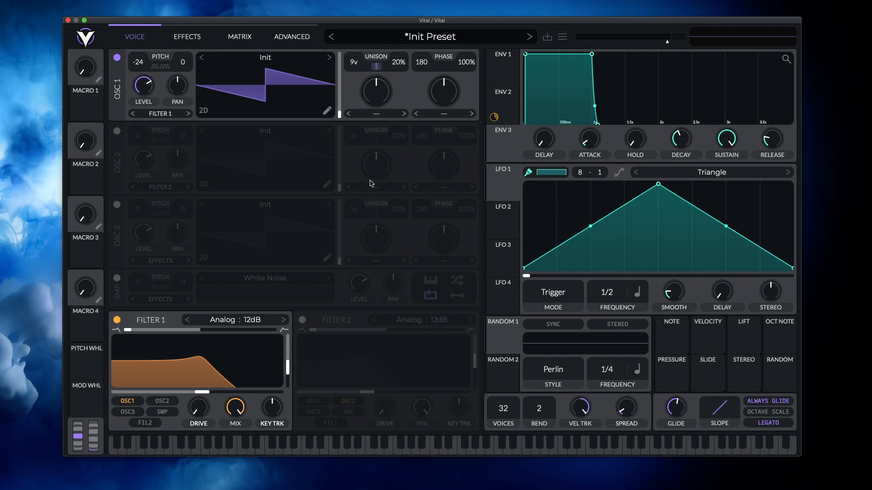
pyautogui.click(292, 34)
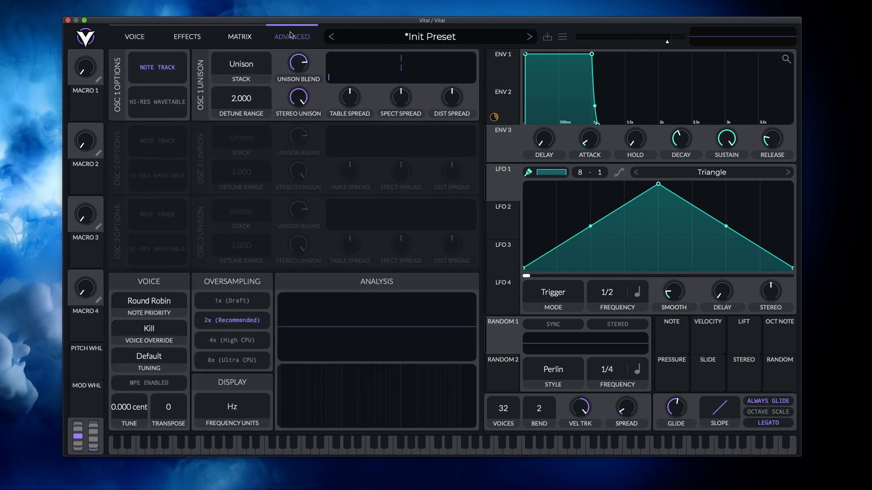
pyautogui.click(159, 39)
pyautogui.click(212, 40)
pyautogui.click(238, 40)
pyautogui.click(295, 39)
pyautogui.click(175, 41)
pyautogui.click(140, 40)
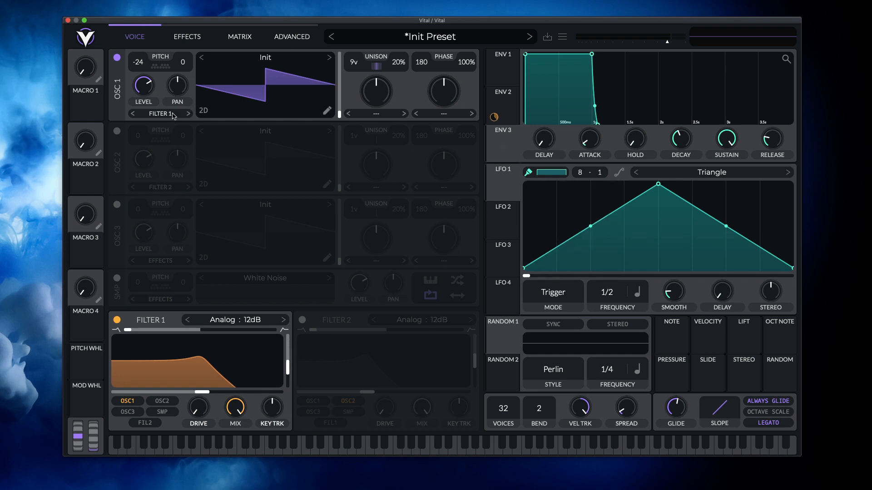
# - Enable oscillators 2 and 3 and the sampler, and view the list of available samples while keeping White Noise
pyautogui.click(117, 131)
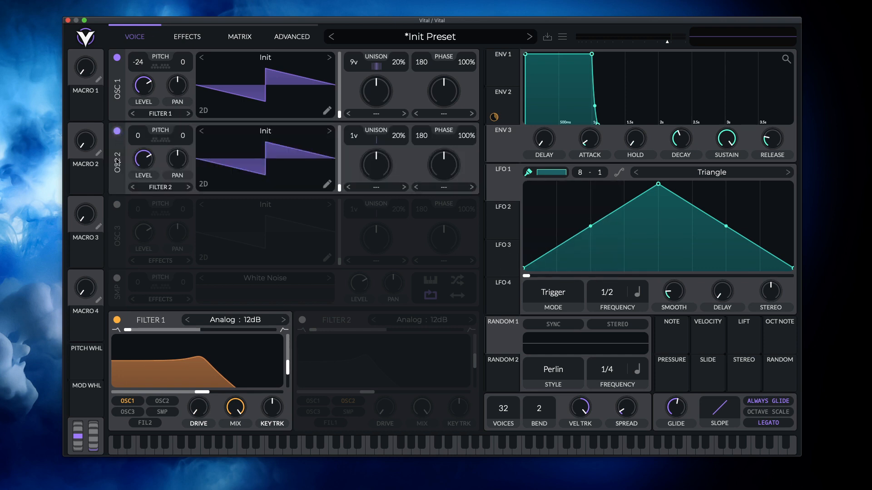
pyautogui.click(118, 204)
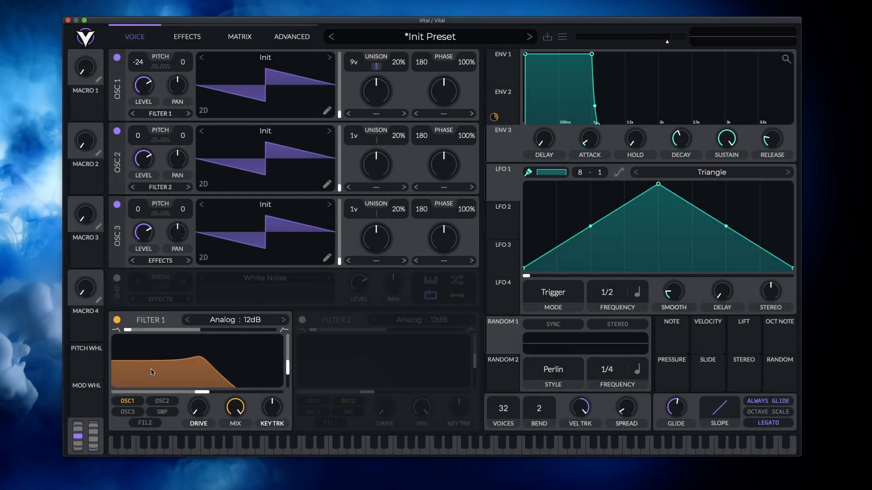
pyautogui.click(117, 279)
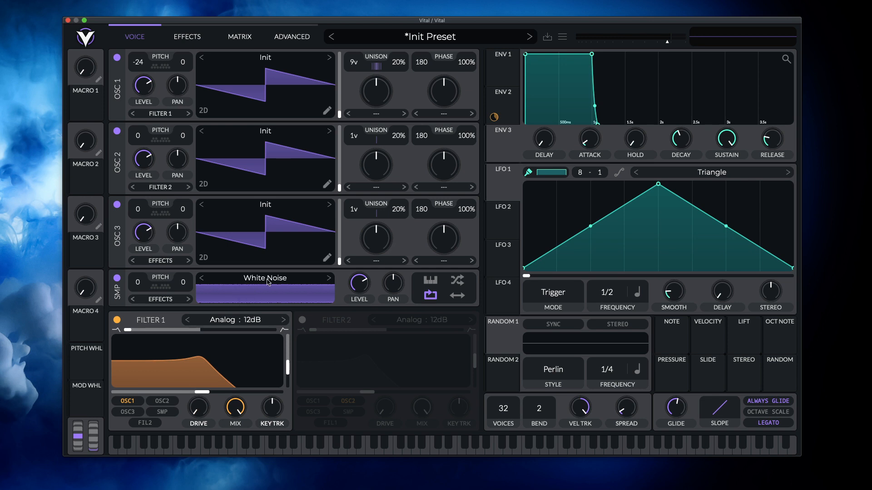
pyautogui.click(282, 282)
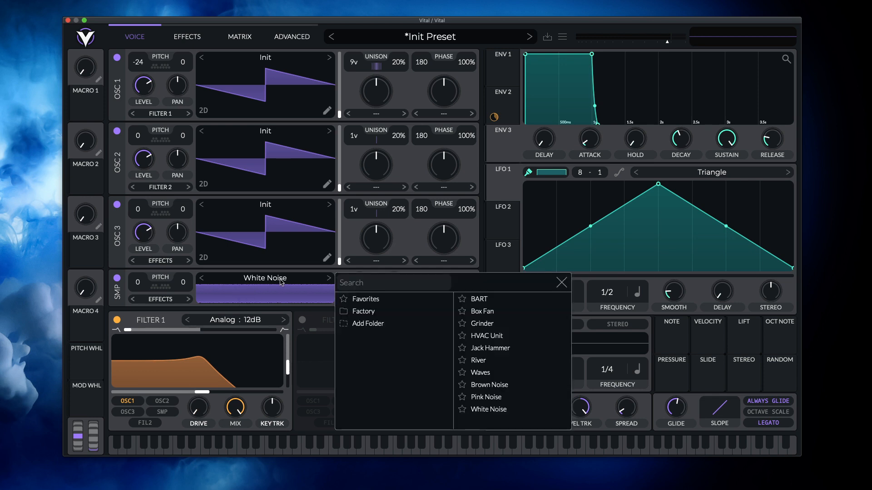
pyautogui.click(314, 276)
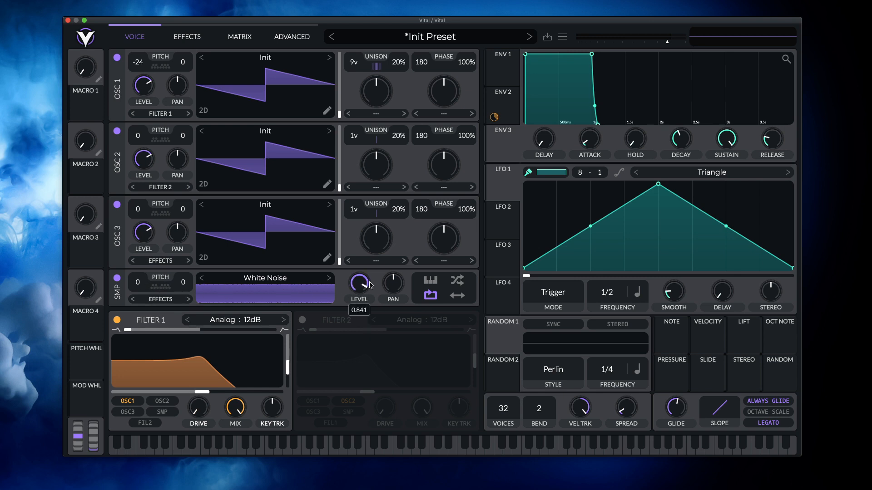
# - Shift the sampler's pan slightly and have its key tracking, random start, loop and bounce options all enabled
pyautogui.moveTo(397, 288); pyautogui.dragTo(398, 285)
pyautogui.click(430, 280)
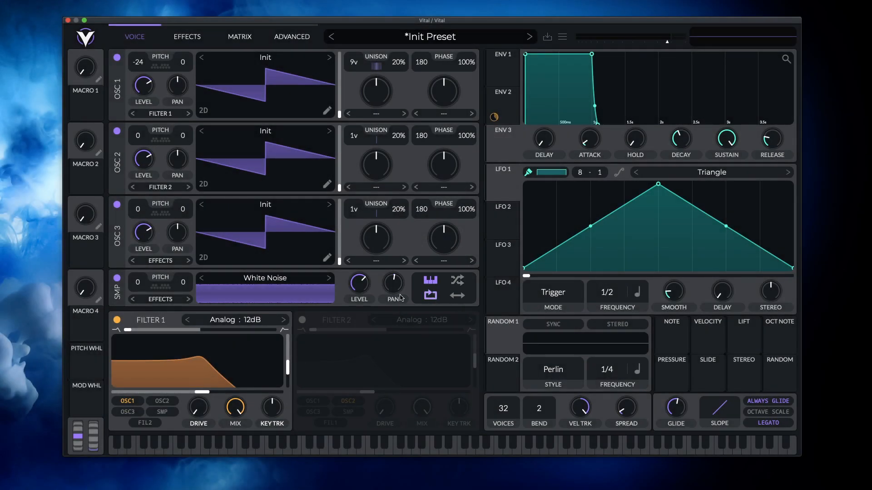
pyautogui.click(432, 298)
# - Enable filter 2, and route oscillator 2, oscillator 3 and the sampler into filter 1
pyautogui.click(301, 320)
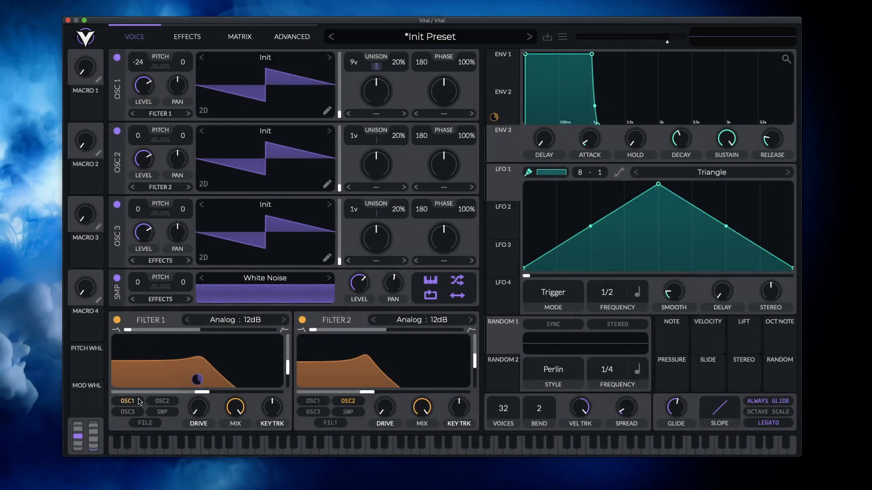
pyautogui.click(162, 401)
pyautogui.click(128, 412)
pyautogui.click(162, 412)
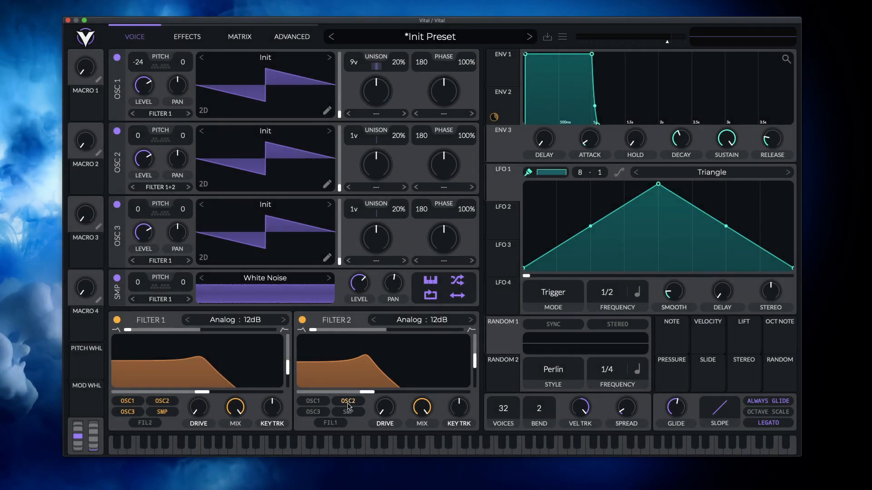
# - Remove oscillator 2 from filter 2's inputs and feed filter 2 from filter 1 instead
pyautogui.click(355, 402)
pyautogui.click(331, 424)
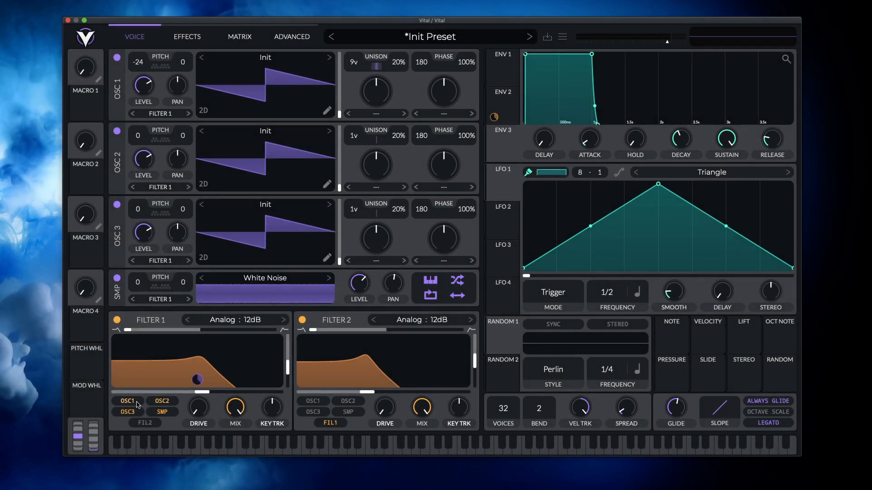
# - Switch oscillators 1 and 2 out of filter 1's inputs and back in again
pyautogui.click(127, 402)
pyautogui.click(134, 402)
pyautogui.click(164, 403)
pyautogui.click(137, 403)
pyautogui.click(163, 402)
pyautogui.click(135, 402)
# - Load the Basic Shapes wavetable into oscillator 3 and set its transpose to -12
pyautogui.click(323, 207)
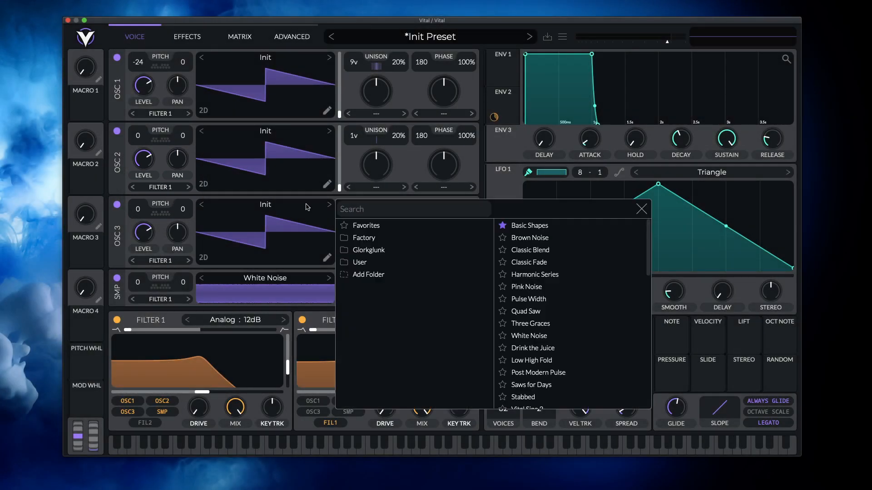
pyautogui.click(522, 230)
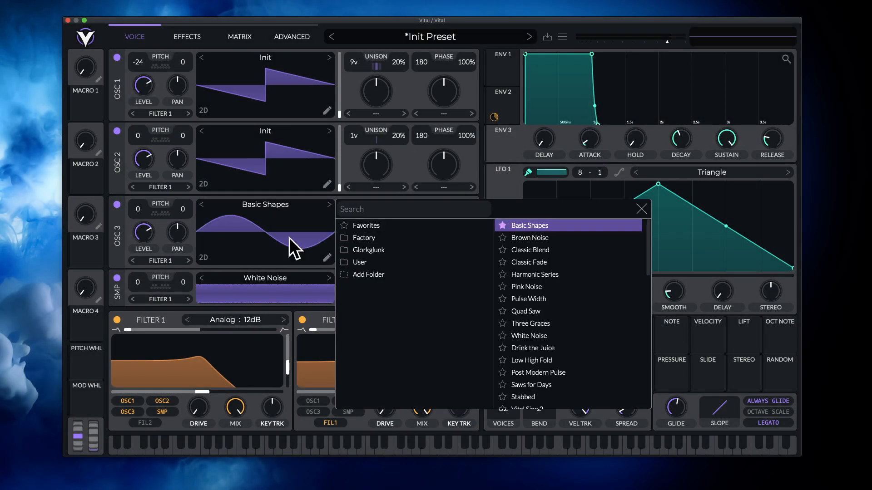
pyautogui.click(264, 203)
pyautogui.moveTo(144, 215); pyautogui.dragTo(148, 271)
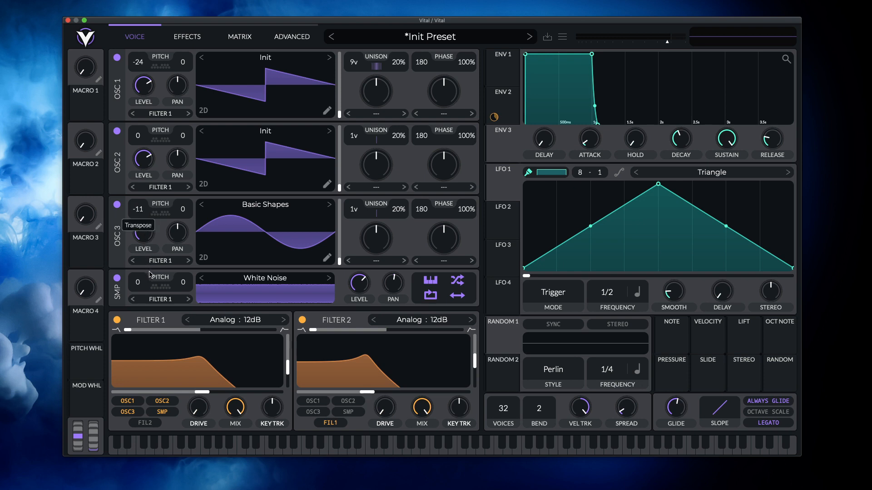
# - View oscillator 3's output routing choices, including Effects and Direct Out, and leave it on Filter 1
pyautogui.click(168, 261)
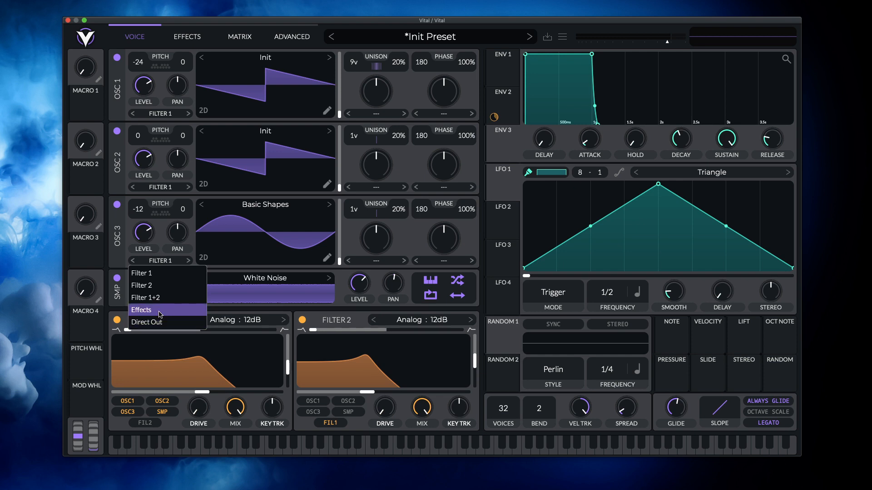
pyautogui.click(166, 260)
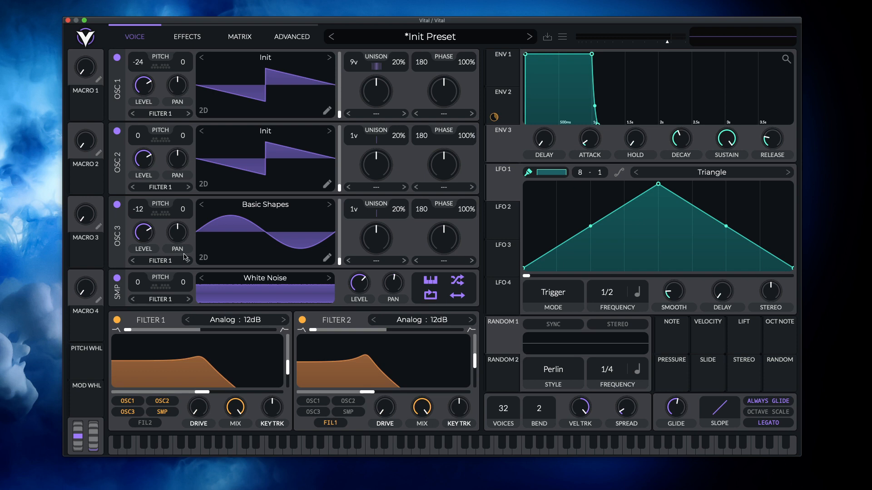
# - Review the Advanced, Matrix and Effects pages, and go back to the Voice page
pyautogui.click(305, 39)
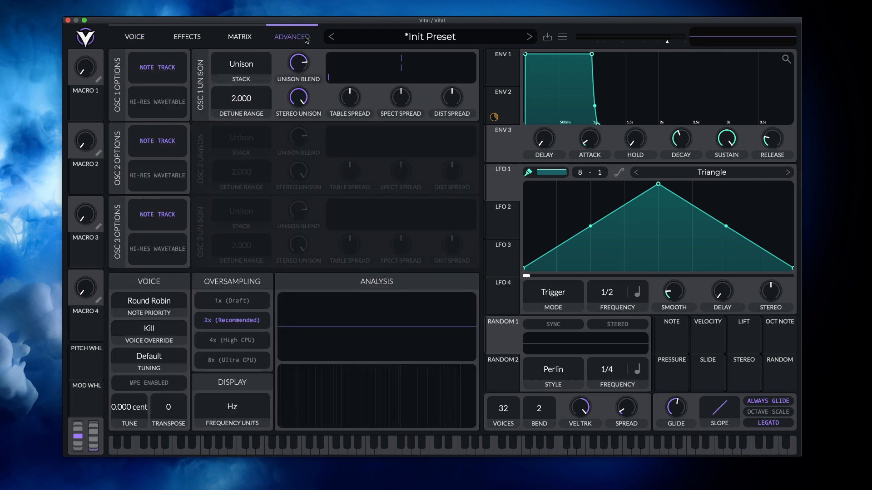
pyautogui.click(239, 37)
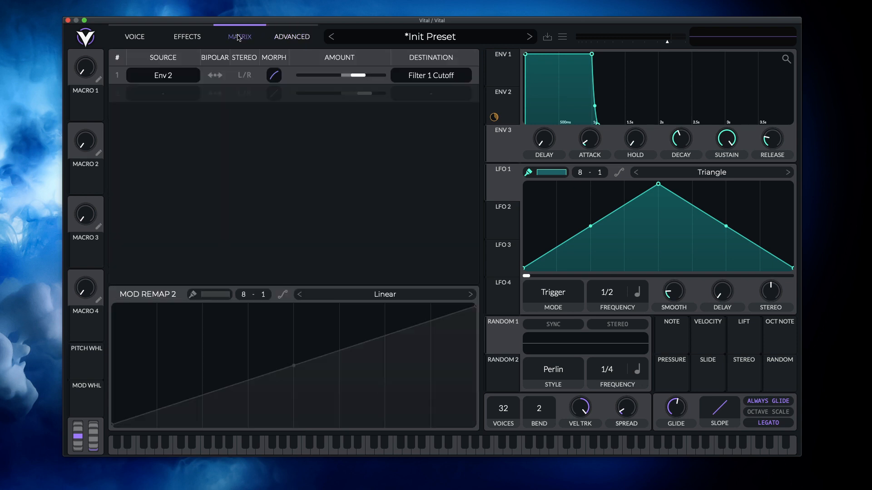
pyautogui.click(190, 39)
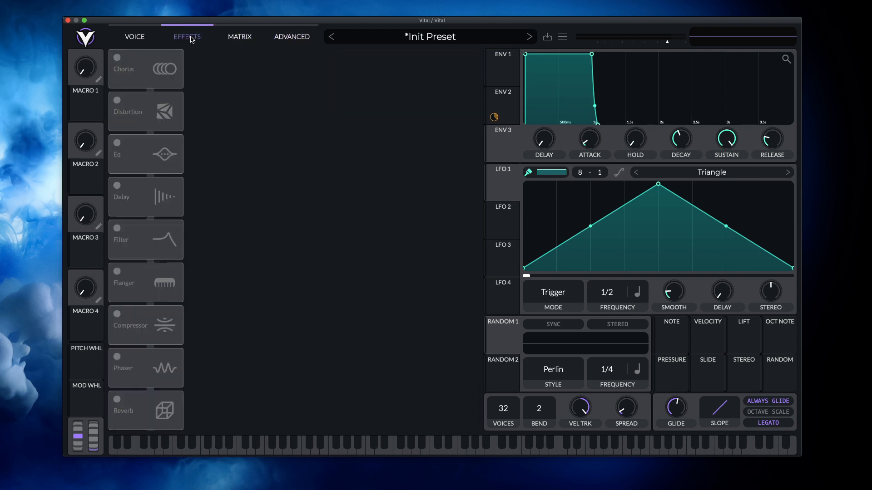
pyautogui.click(144, 37)
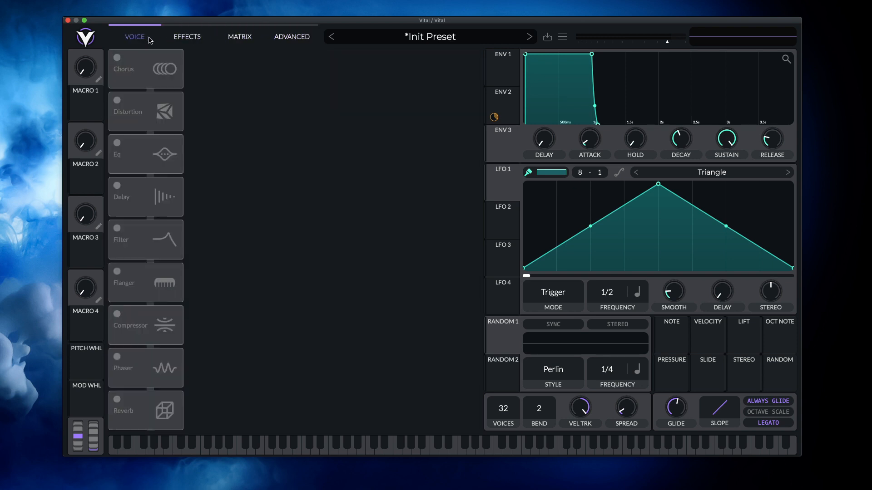